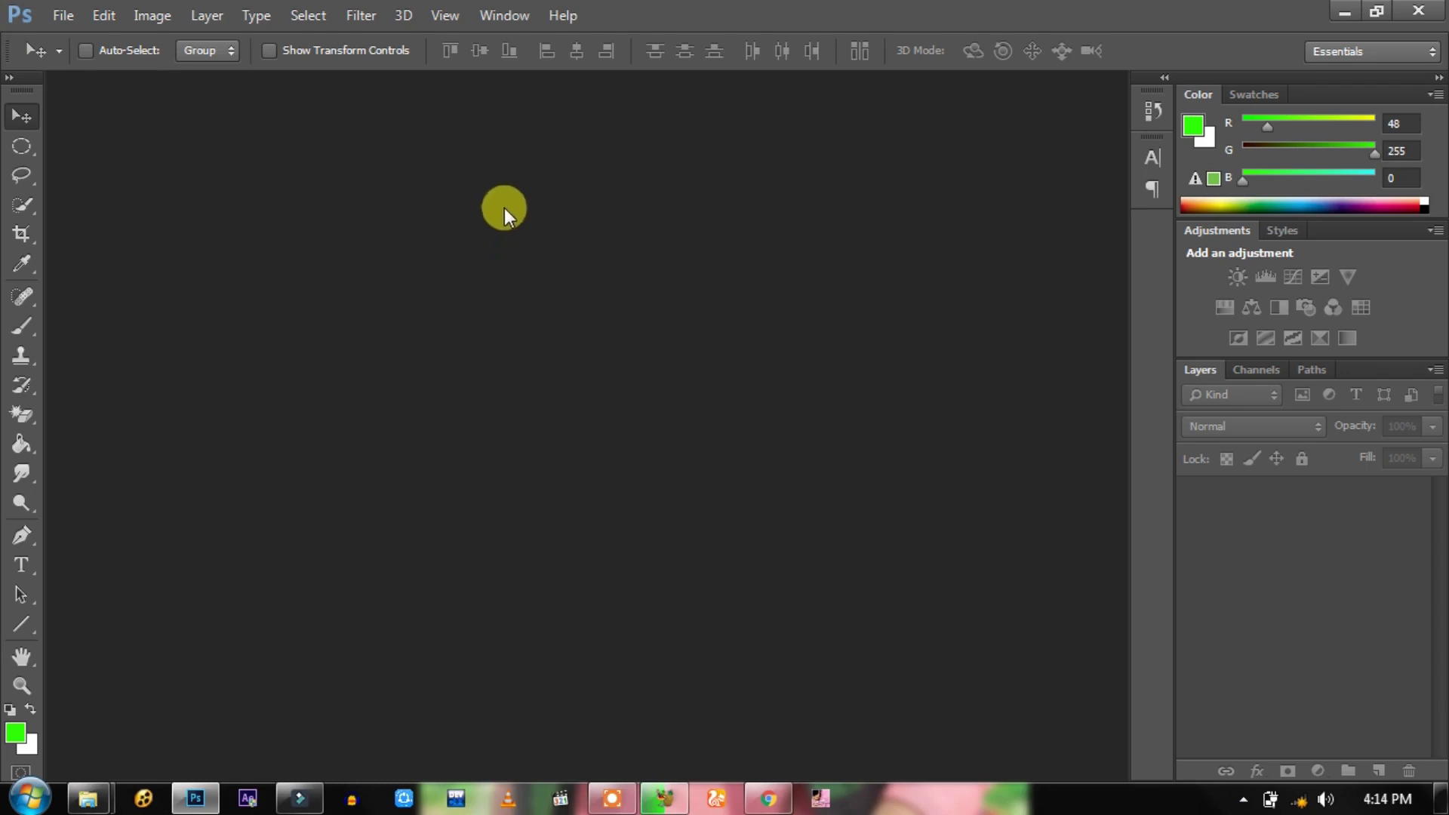
# Step: Open the portrait photo of the young man in dark sunglasses from the Desktop working folder
pyautogui.doubleClick(527, 369)
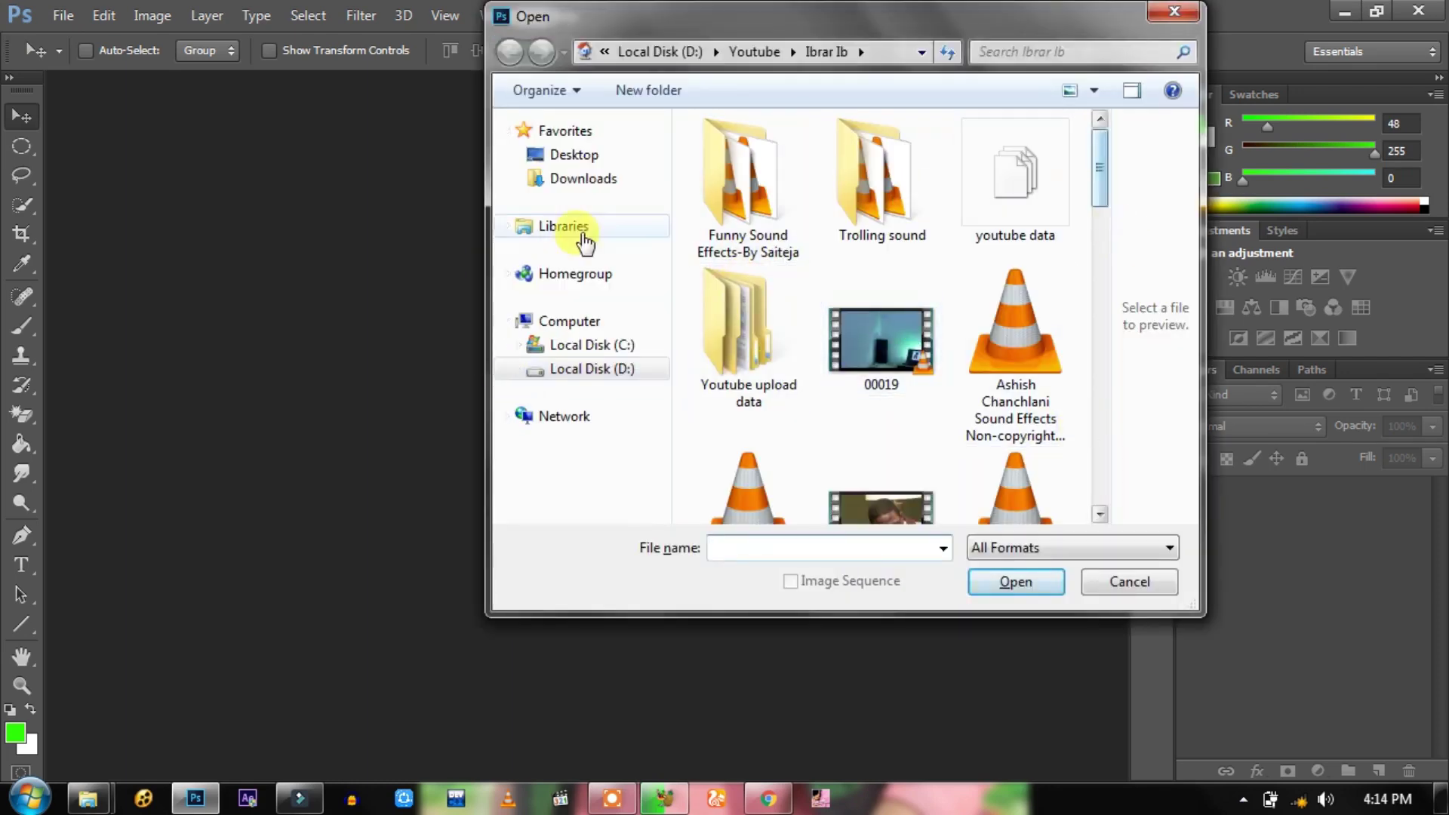
pyautogui.click(575, 154)
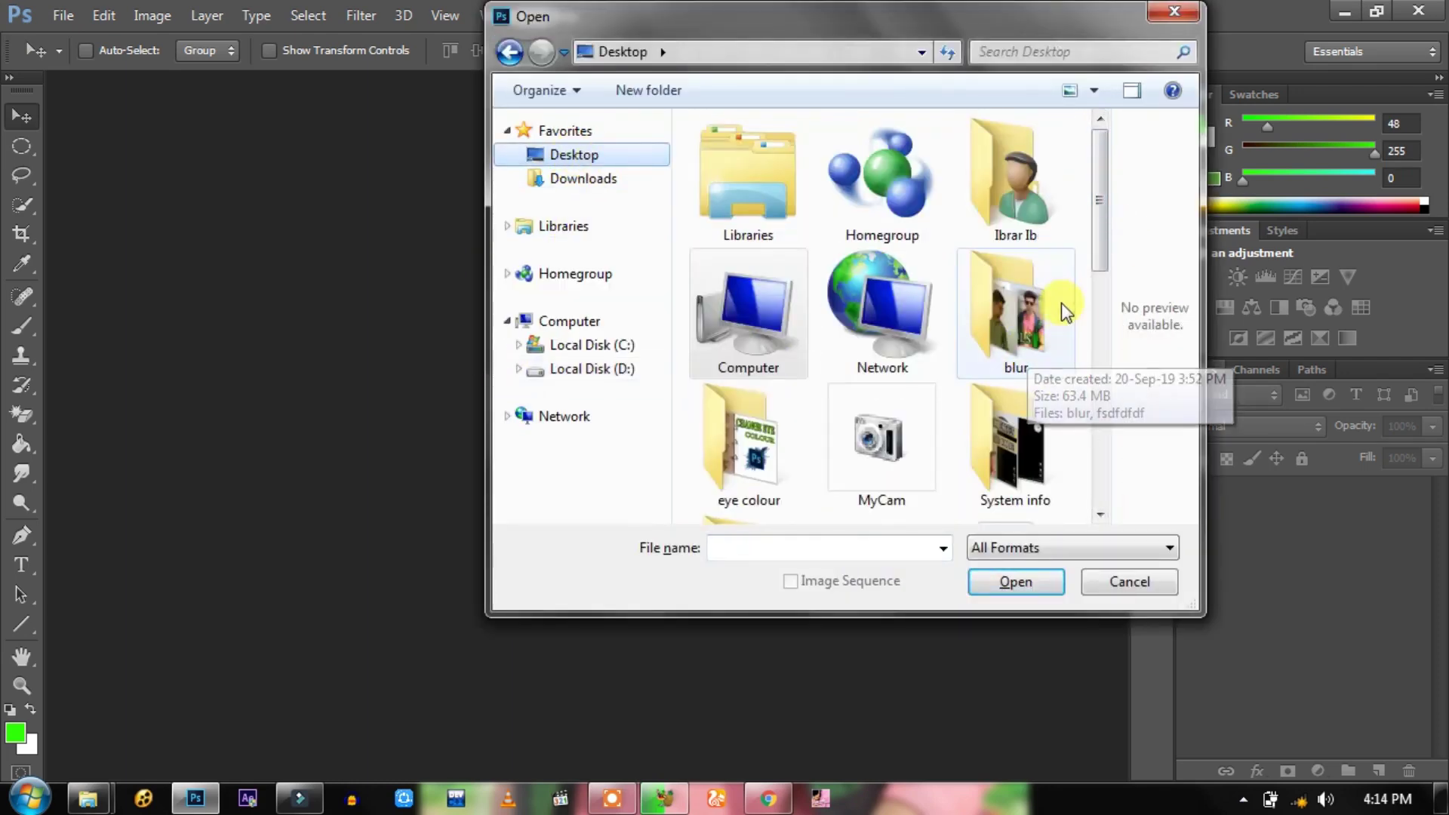
pyautogui.moveTo(1098, 229); pyautogui.dragTo(1125, 356)
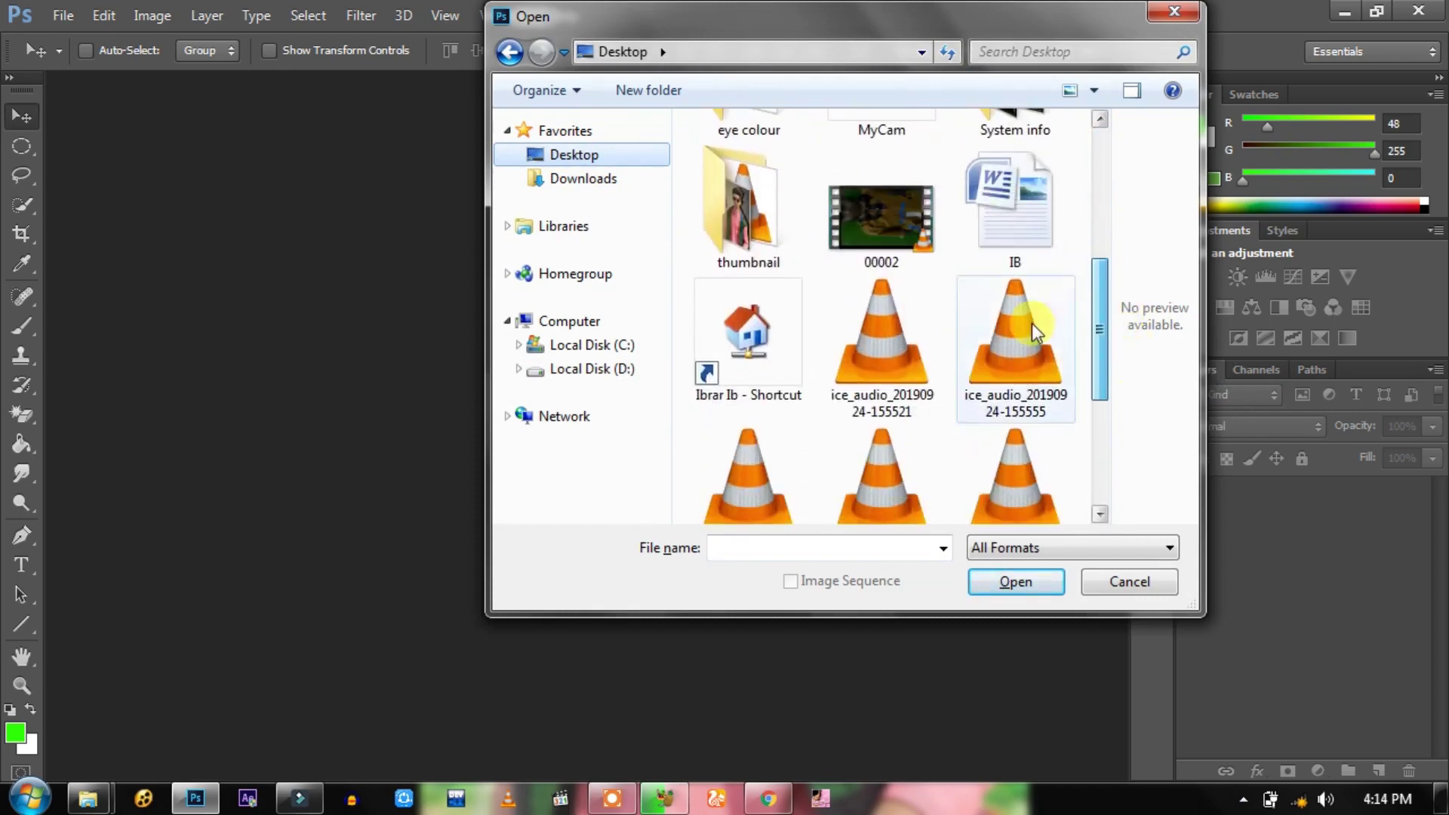
pyautogui.doubleClick(739, 324)
pyautogui.moveTo(1093, 210)
pyautogui.mouseDown()
pyautogui.moveTo(1112, 233)
pyautogui.moveTo(1112, 275)
pyautogui.mouseUp()
pyautogui.press('Escape')
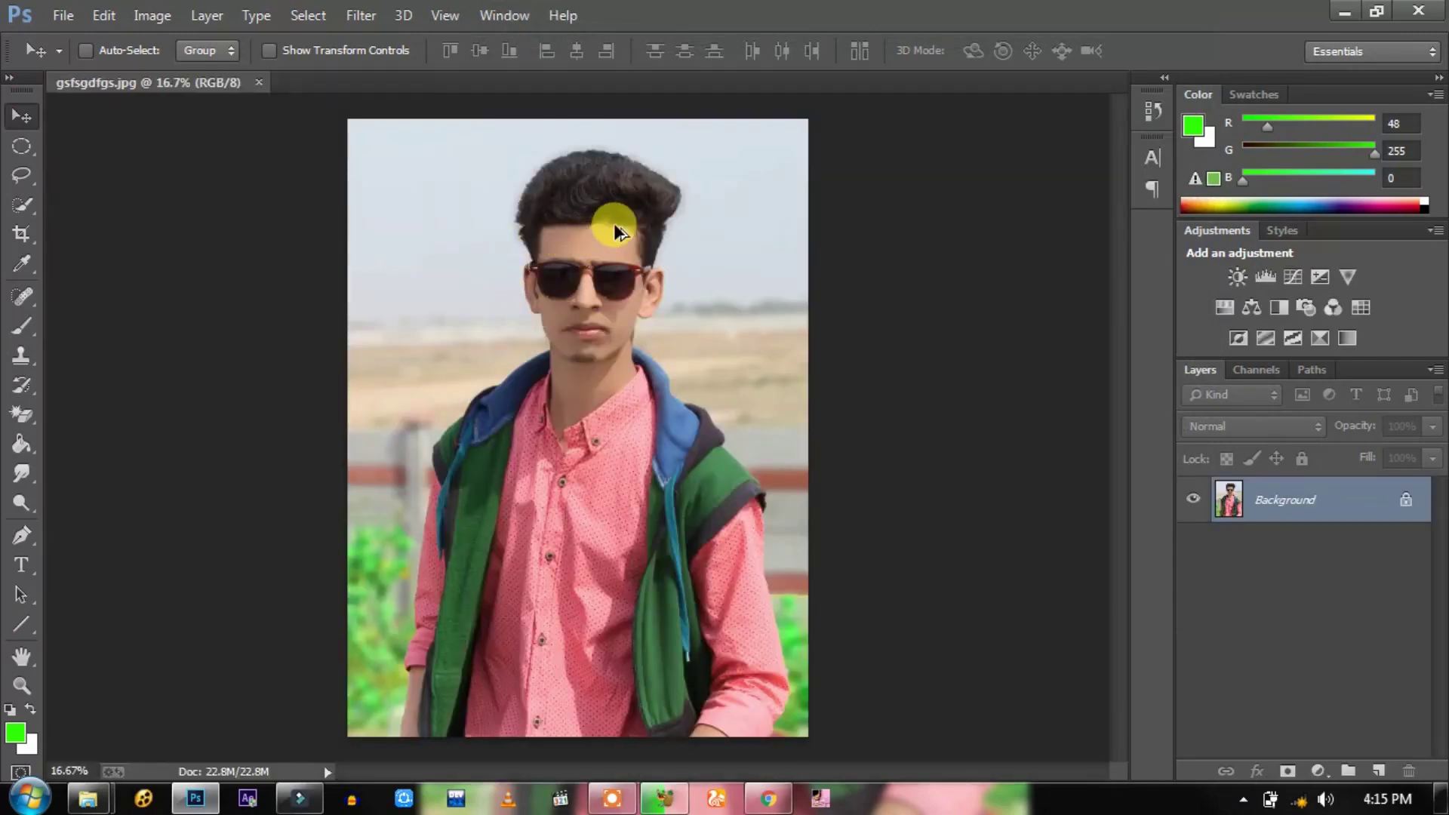
# Step: Zoom in close on the man's face
pyautogui.scroll(3, 613, 224)
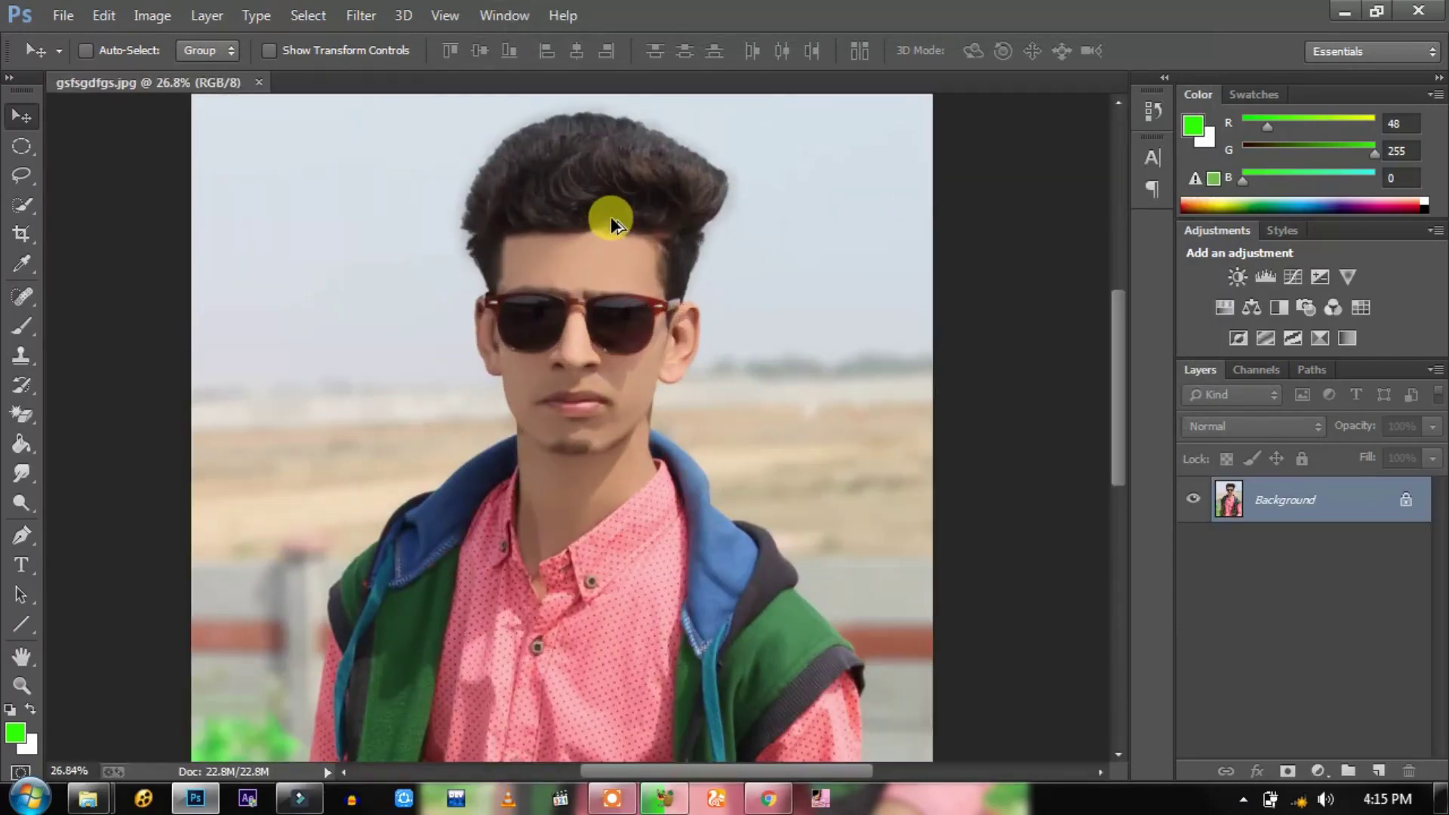
pyautogui.scroll(1, 610, 216)
pyautogui.scroll(1, 609, 216)
pyautogui.scroll(1, 609, 215)
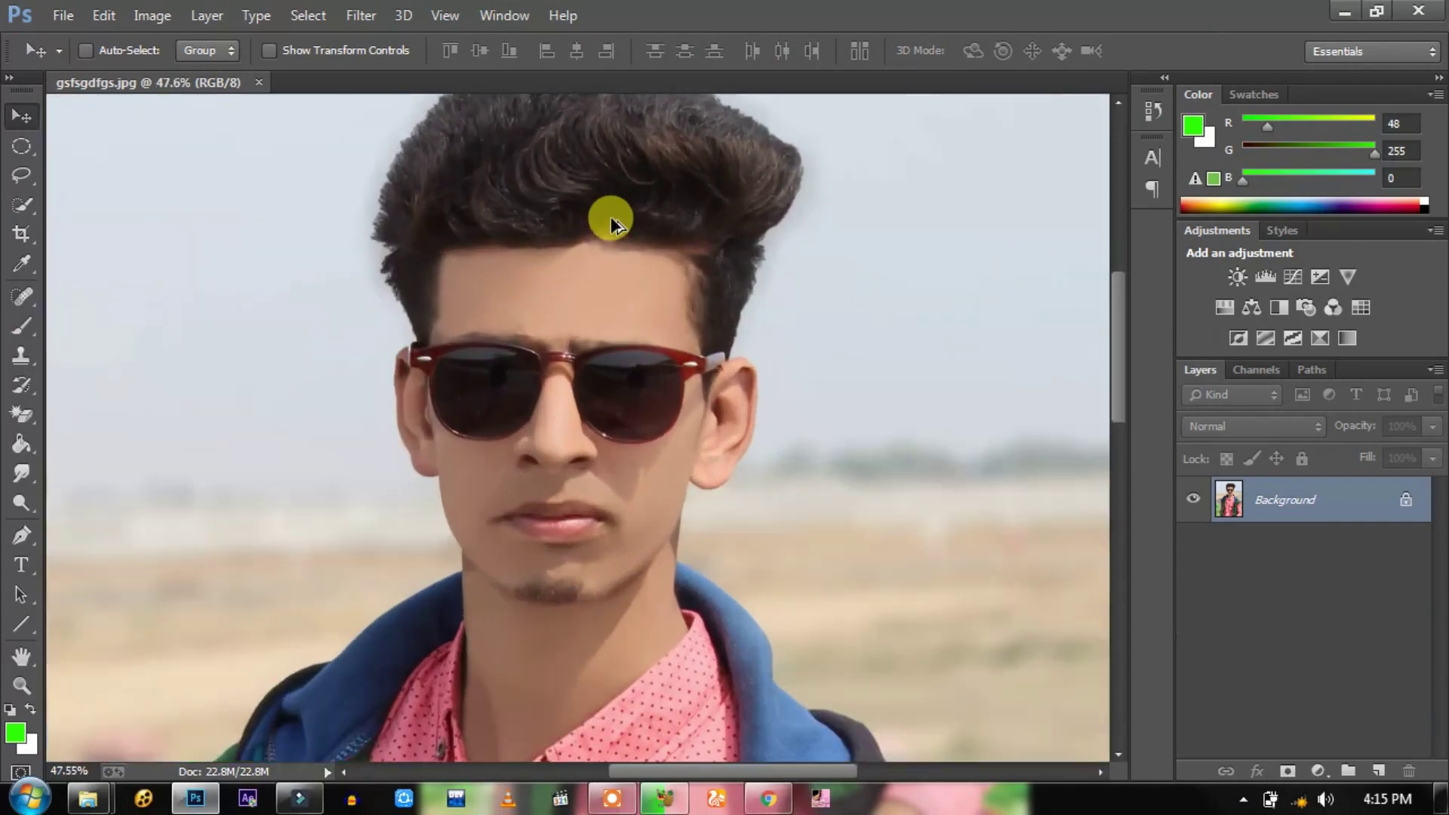
pyautogui.scroll(1, 610, 215)
pyautogui.scroll(1, 609, 216)
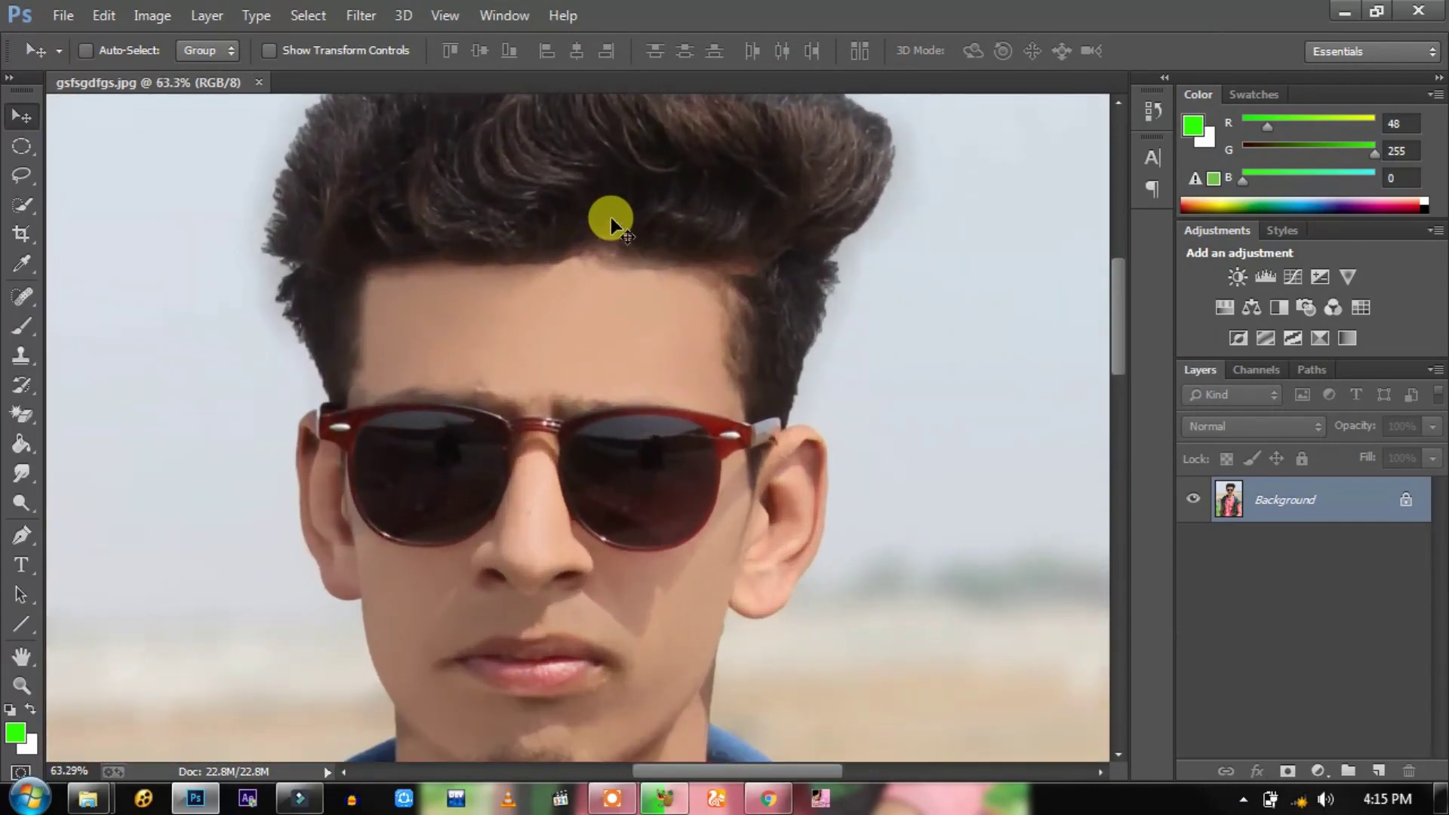
pyautogui.scroll(1, 609, 216)
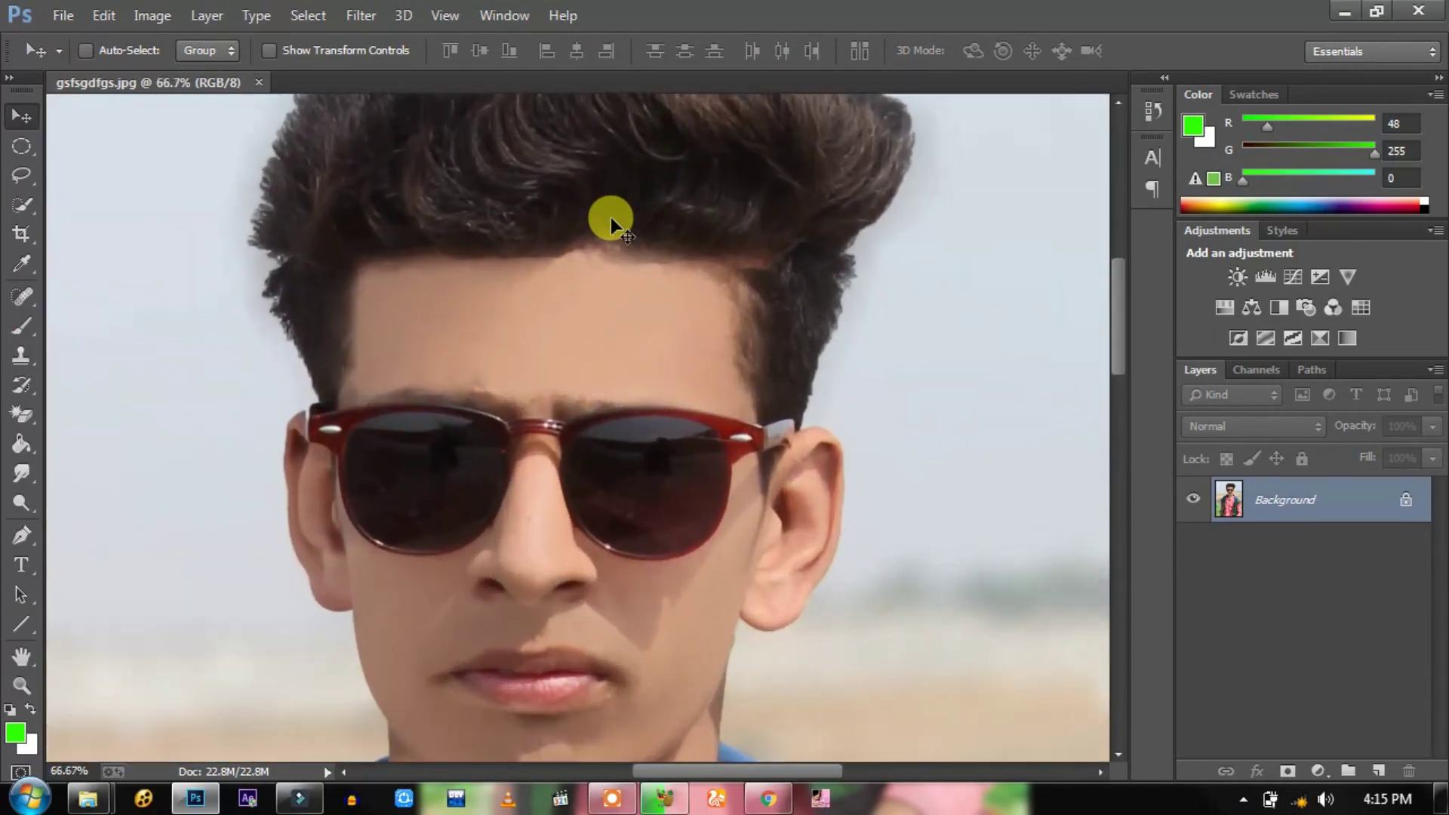
pyautogui.scroll(1, 610, 216)
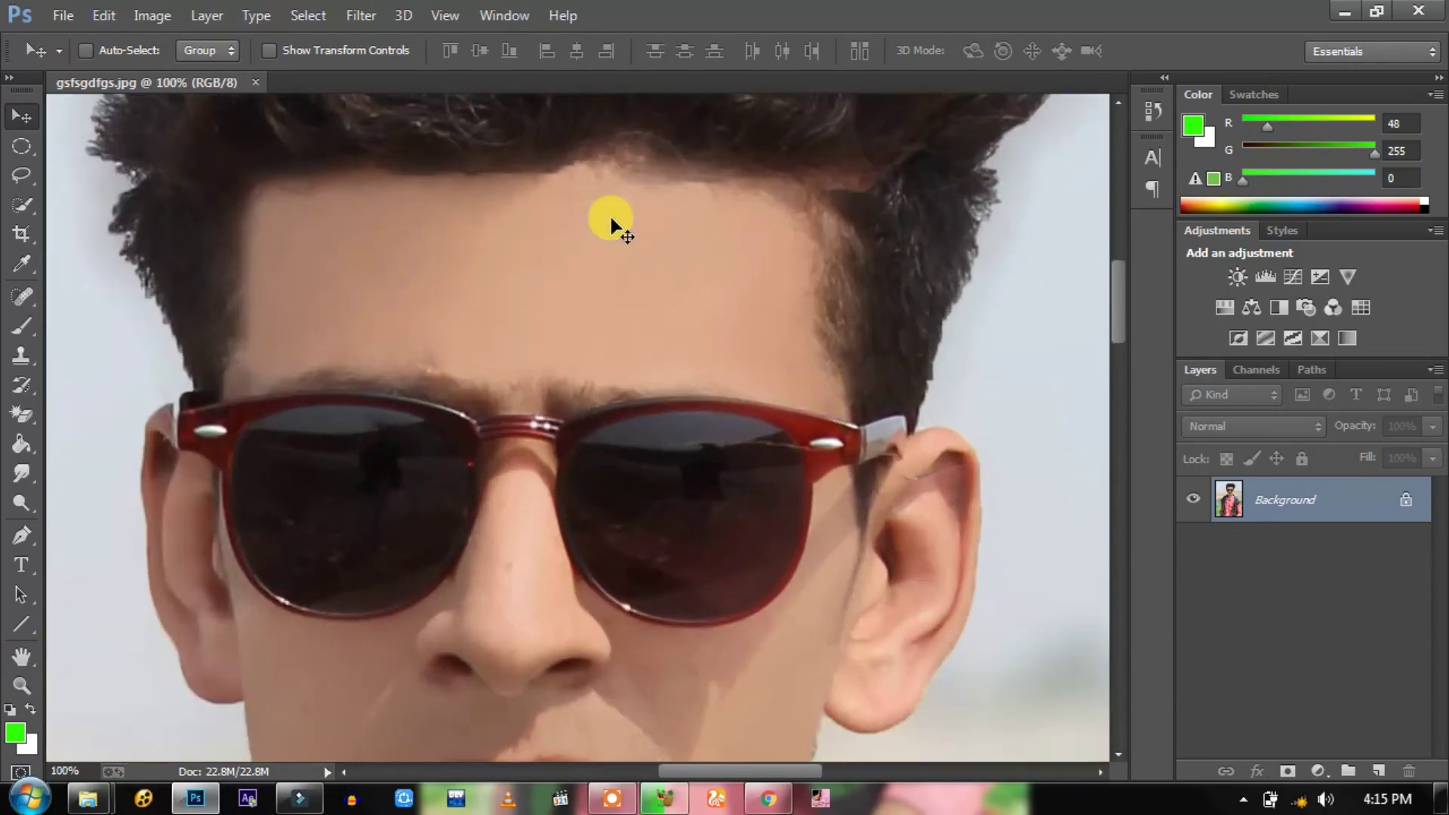
pyautogui.scroll(1, 610, 216)
pyautogui.scroll(-1, 610, 215)
pyautogui.scroll(-1, 609, 216)
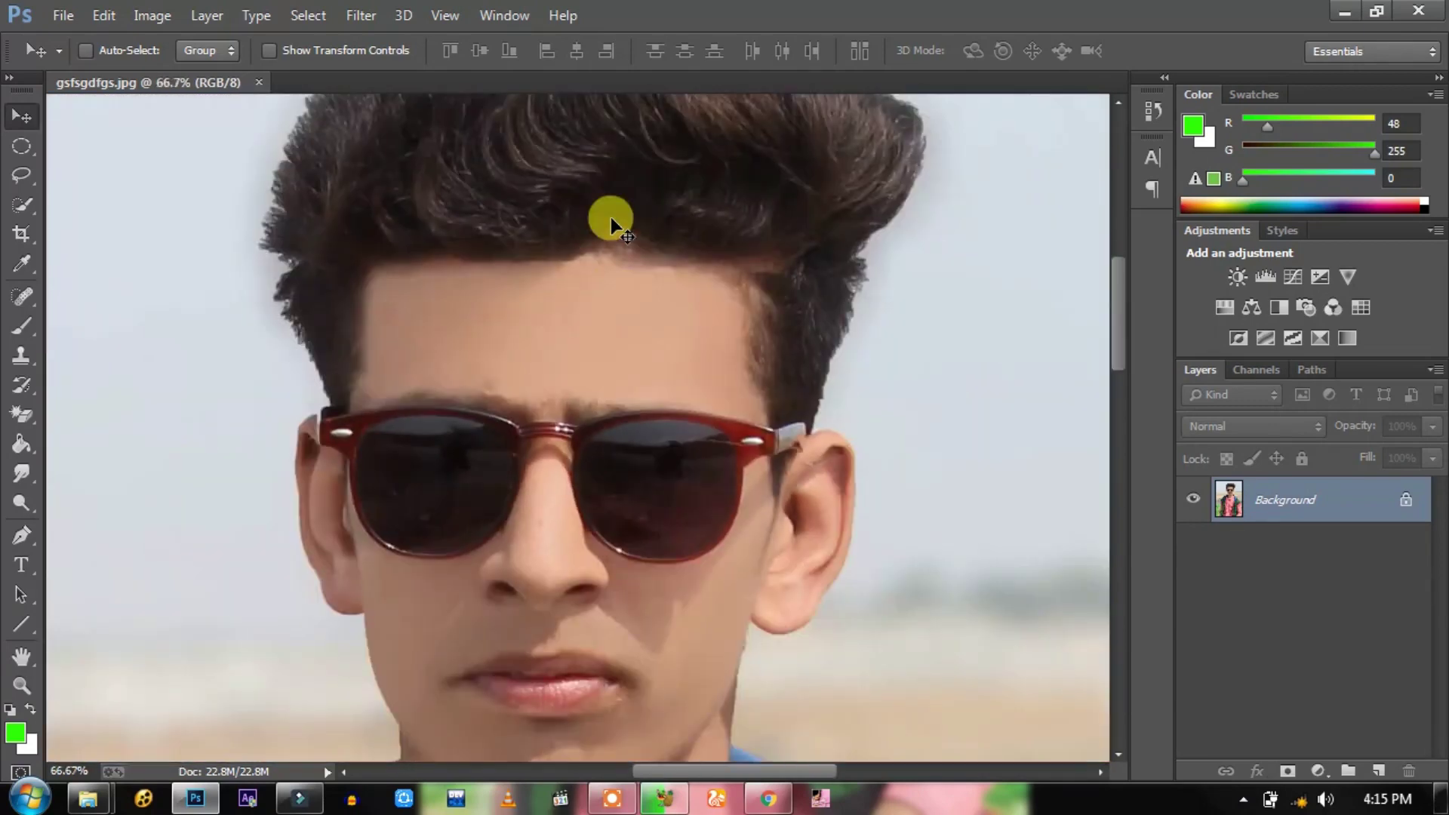
# Step: Centre the sunglasses in view and duplicate the Background layer as Background copy
pyautogui.moveTo(695, 414)
pyautogui.mouseDown()
pyautogui.moveTo(637, 378)
pyautogui.moveTo(602, 388)
pyautogui.mouseUp()
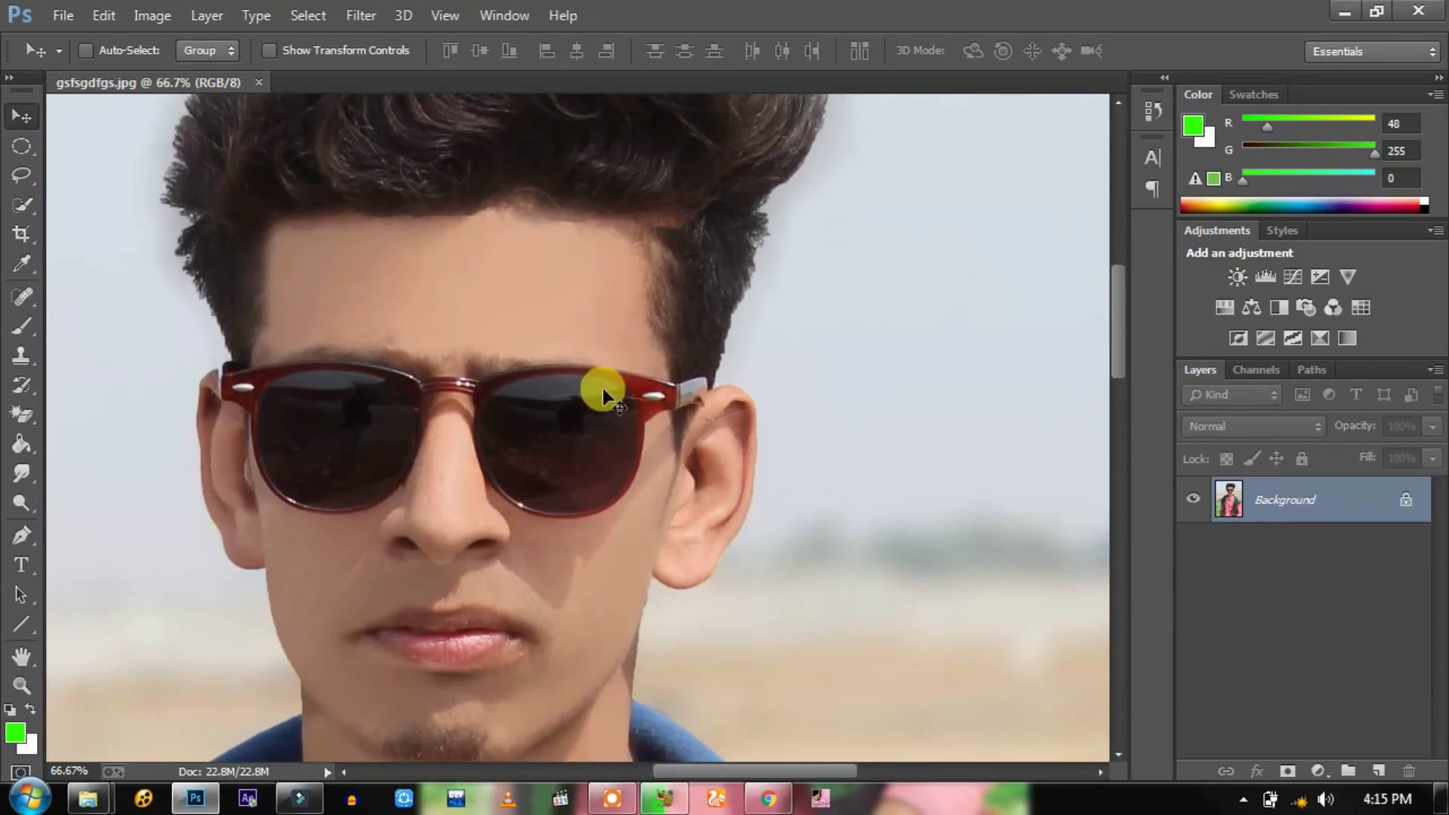
pyautogui.scroll(1, 588, 356)
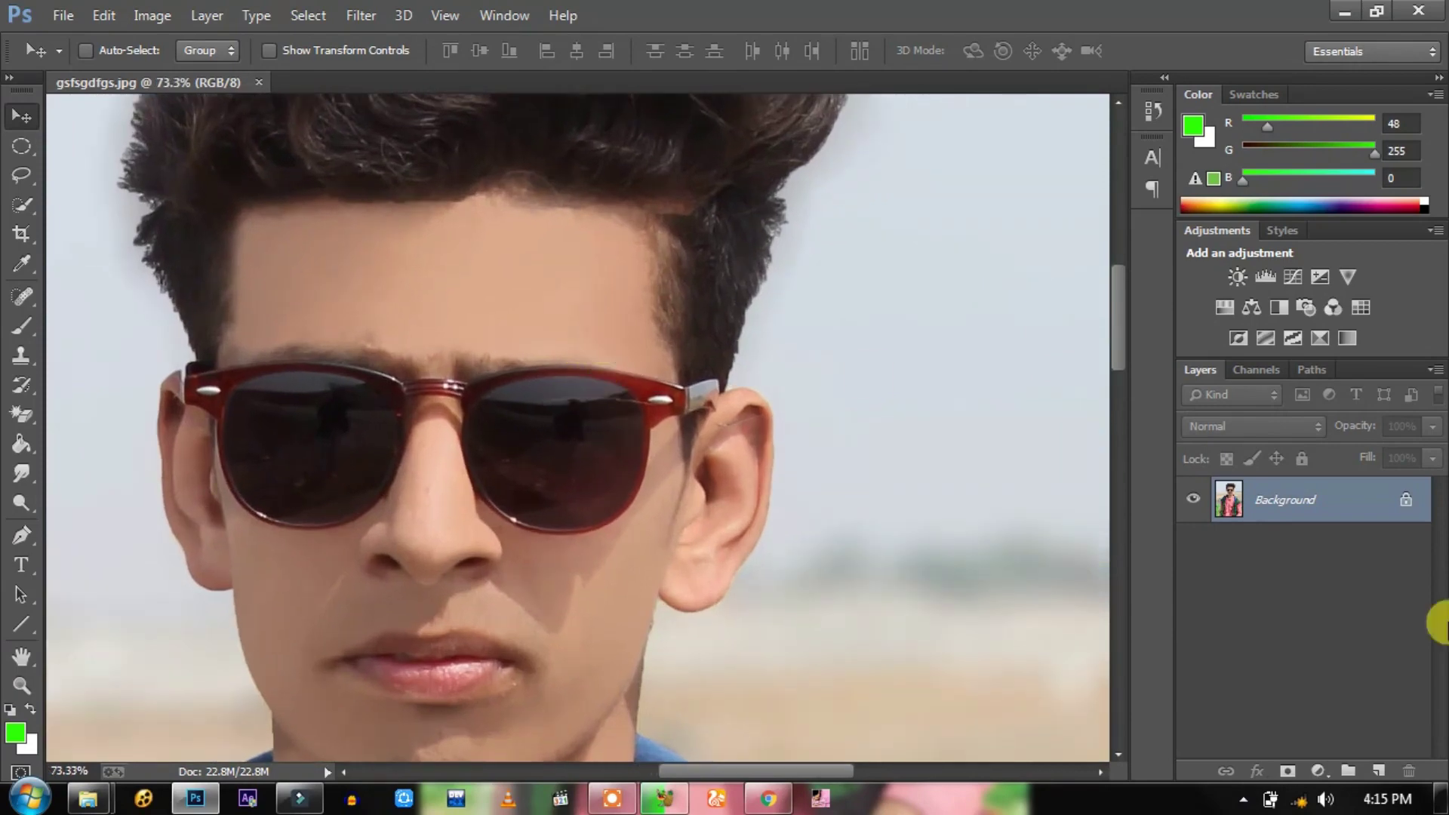
pyautogui.moveTo(1332, 500); pyautogui.dragTo(1379, 767)
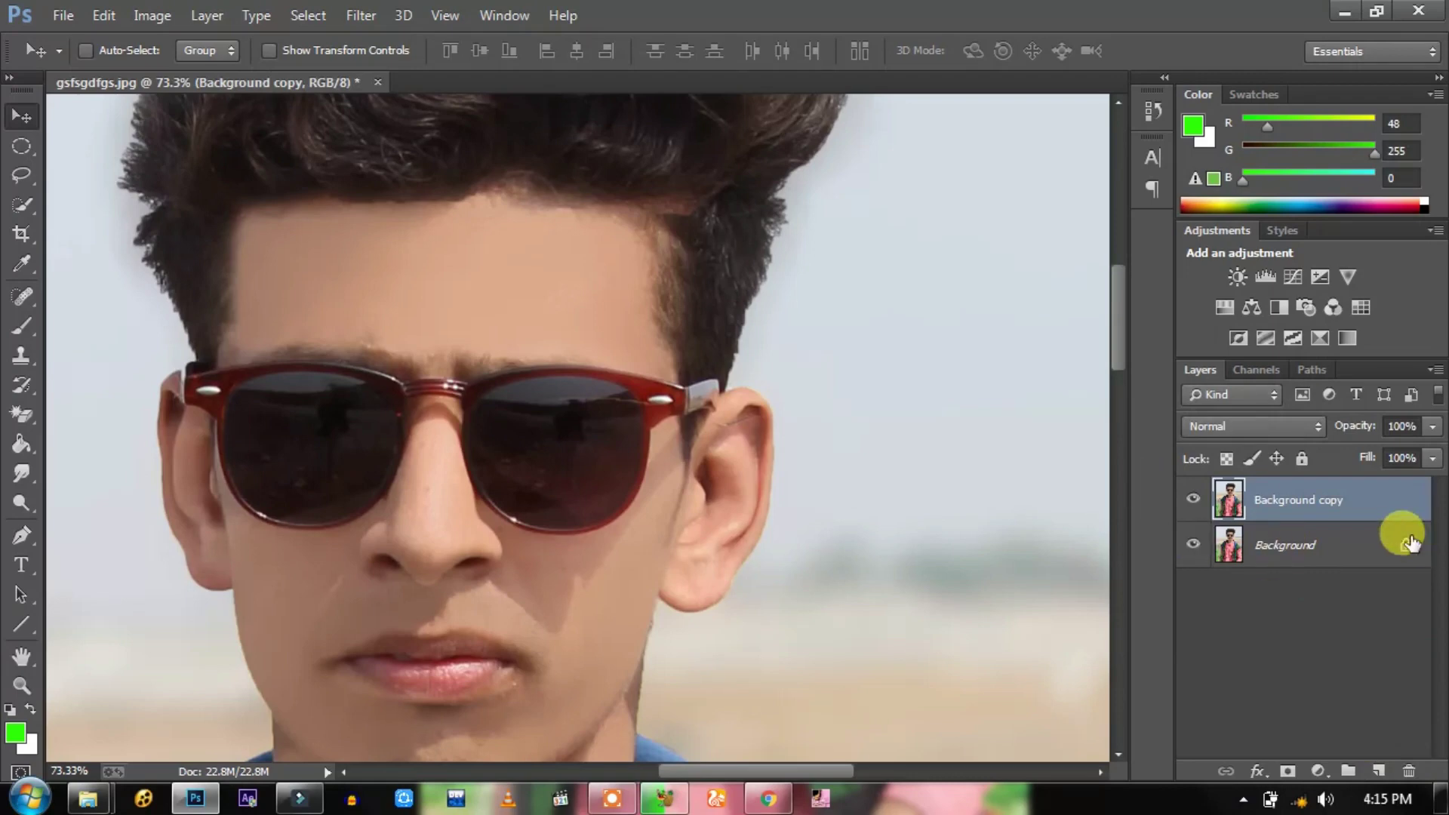
# Step: Hide the original Background layer and add an empty Layer 1 above Background copy
pyautogui.click(1193, 545)
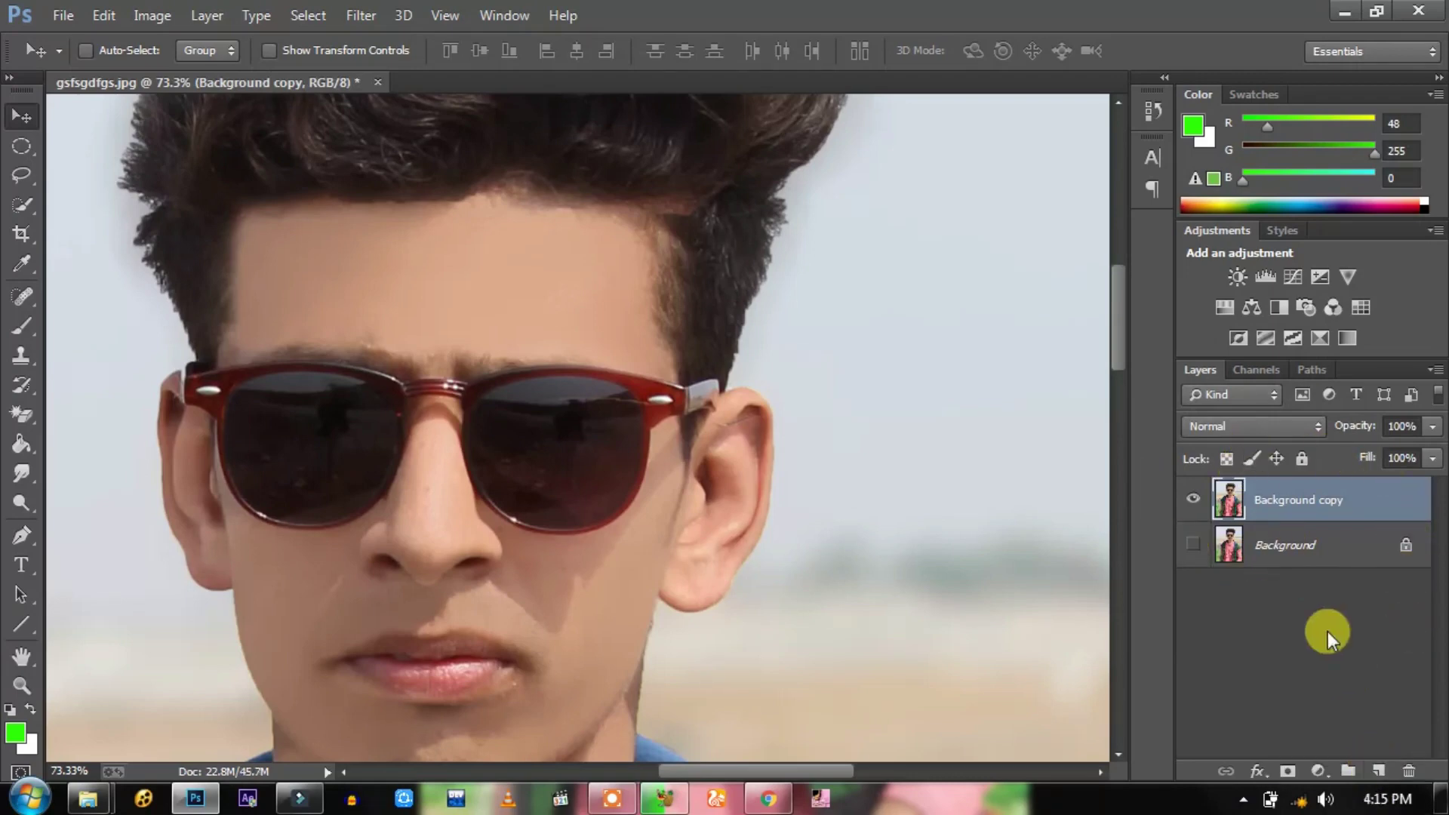
pyautogui.click(1380, 770)
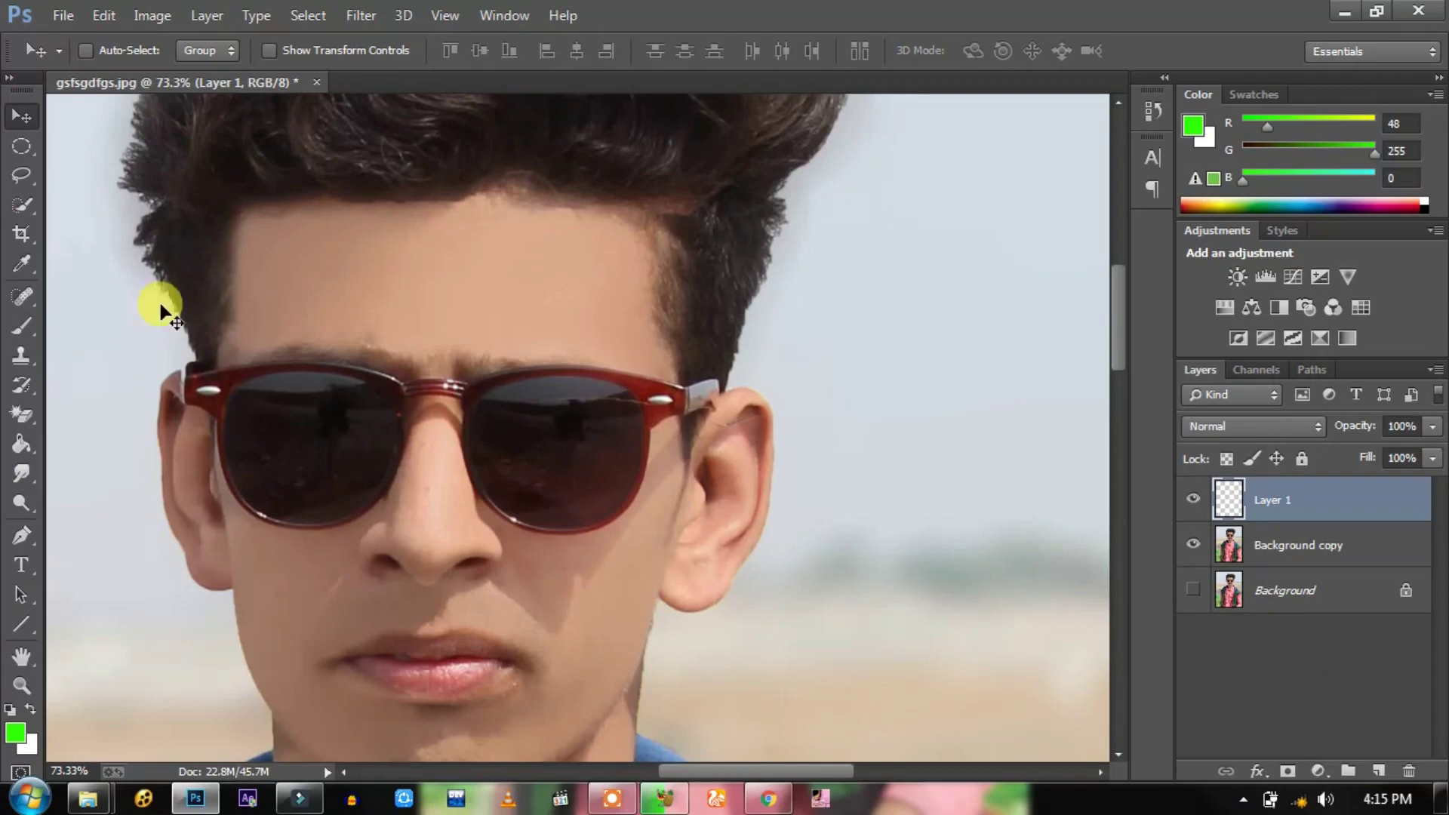
# Step: With the Quick Selection tool, select the left lens on the Background copy layer
pyautogui.moveTo(25, 203); pyautogui.dragTo(84, 207)
pyautogui.click(84, 207)
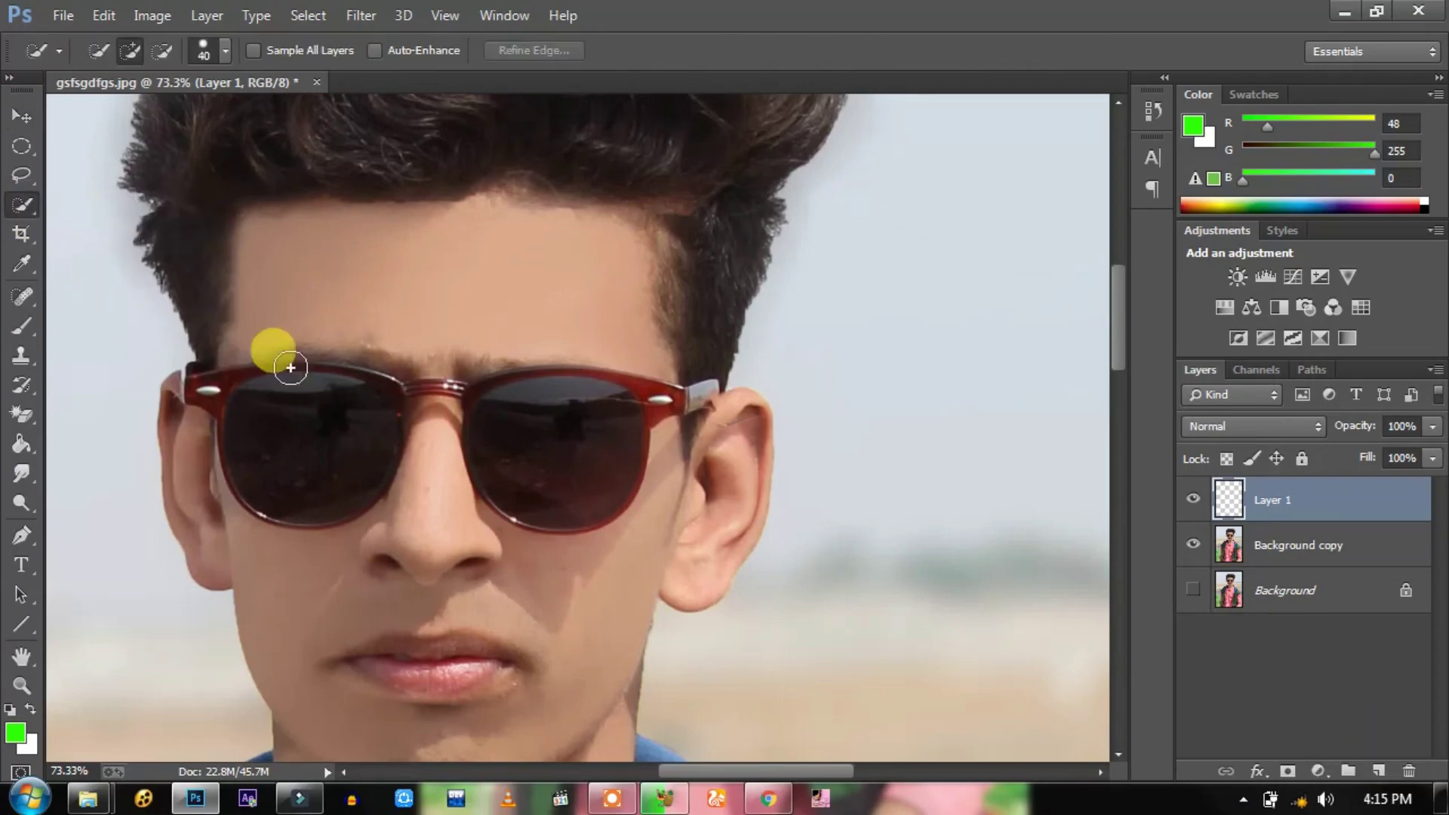
pyautogui.moveTo(297, 417); pyautogui.dragTo(324, 446)
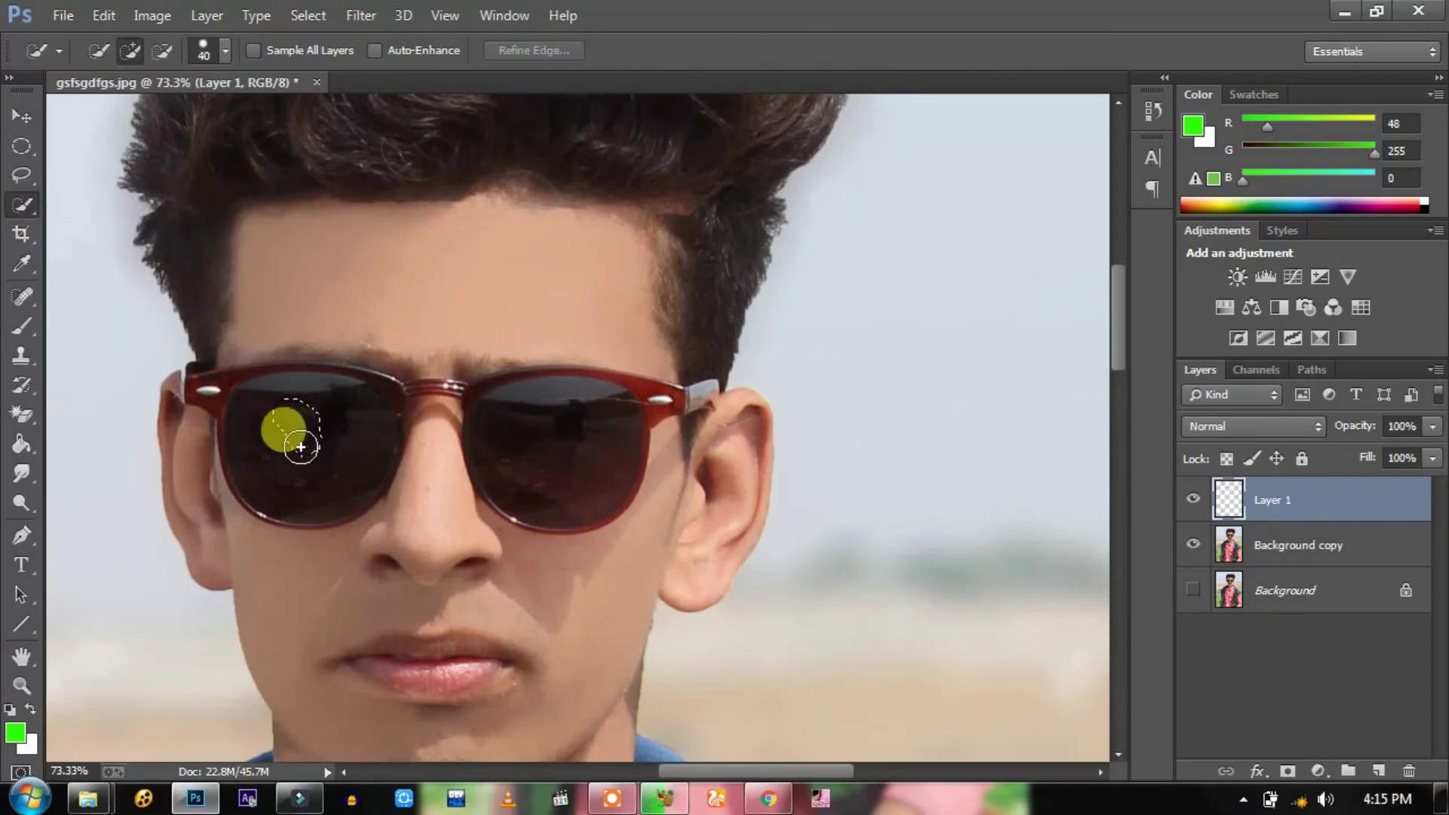
pyautogui.hotkey('ctrl', 'd')
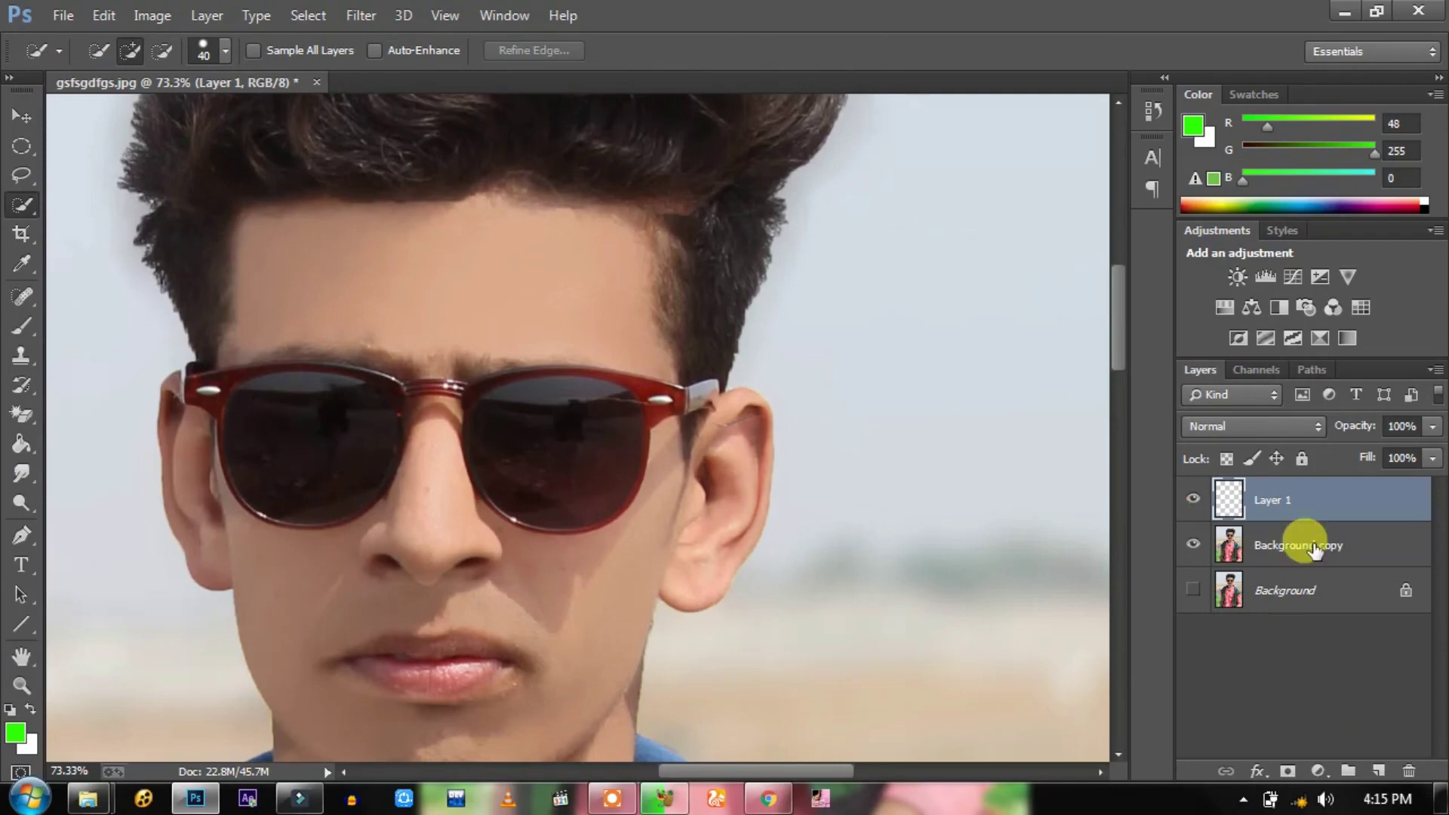
pyautogui.click(1314, 551)
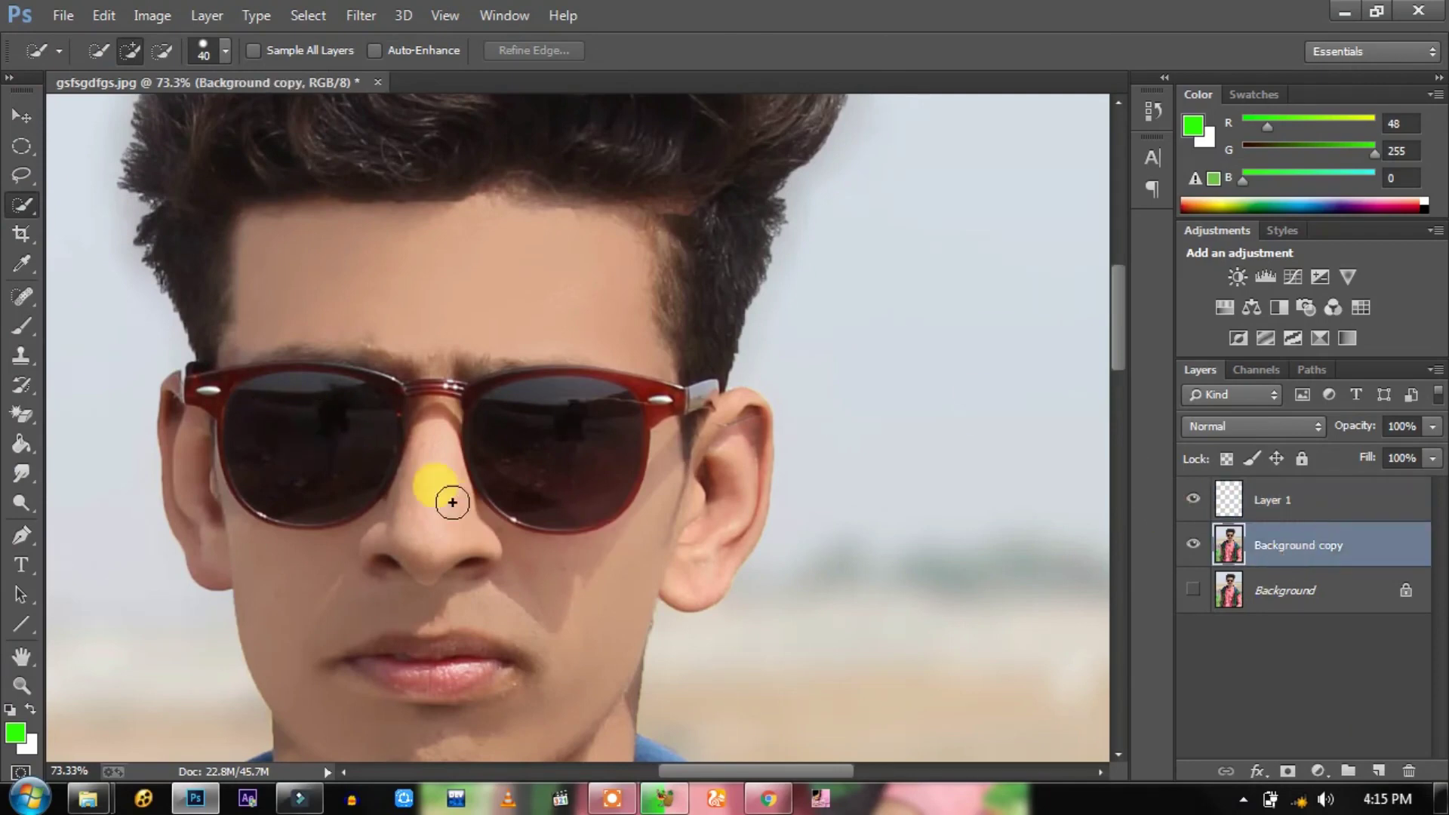
pyautogui.moveTo(285, 388)
pyautogui.mouseDown()
pyautogui.moveTo(303, 426)
pyautogui.moveTo(325, 352)
pyautogui.moveTo(409, 382)
pyautogui.moveTo(418, 416)
pyautogui.moveTo(395, 420)
pyautogui.moveTo(394, 512)
pyautogui.moveTo(373, 532)
pyautogui.moveTo(302, 550)
pyautogui.moveTo(270, 536)
pyautogui.mouseUp()
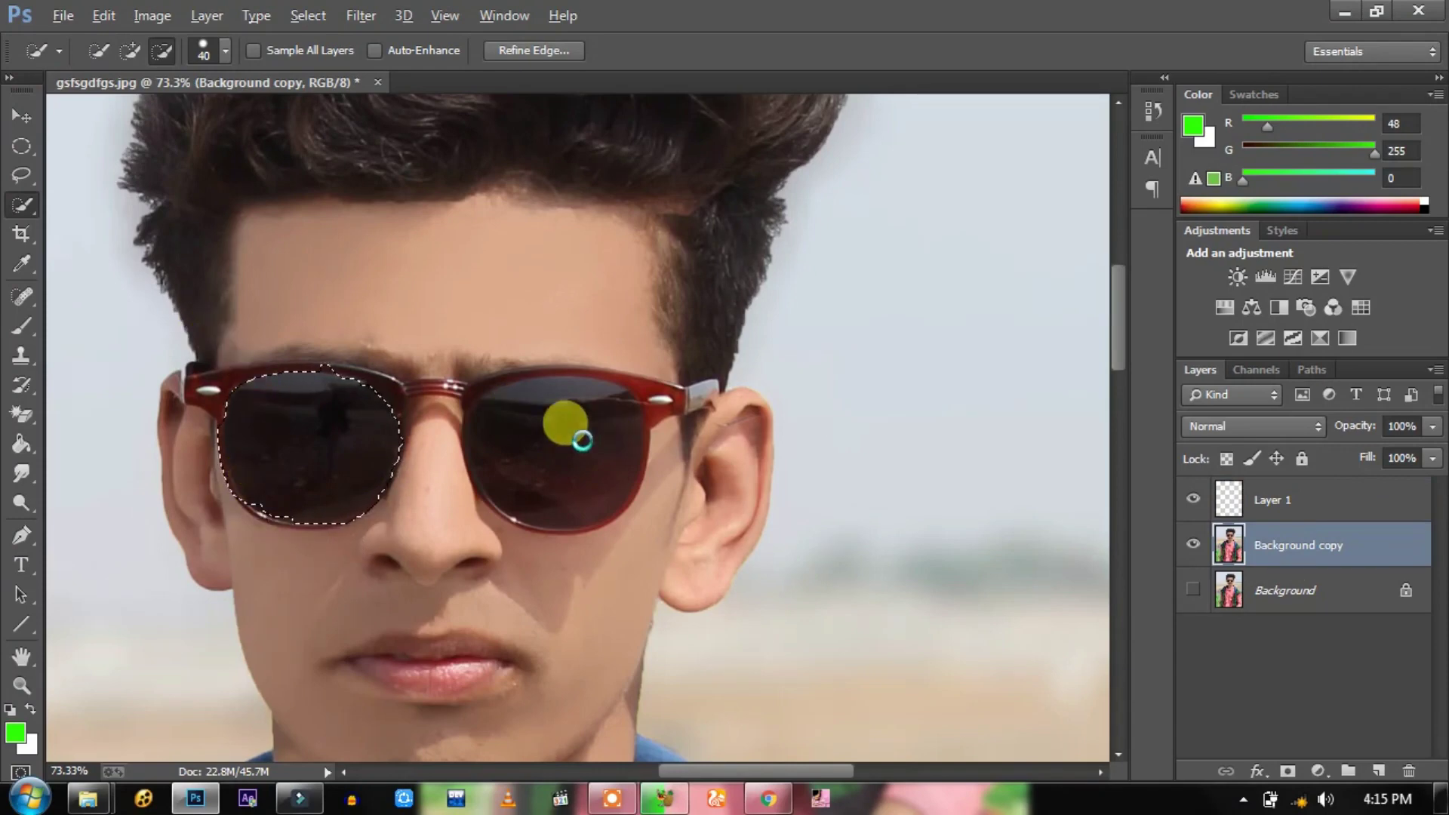
# Step: Extend the selection to the right lens, trim frame ends and bridge, then target Layer 1
pyautogui.press('alt')
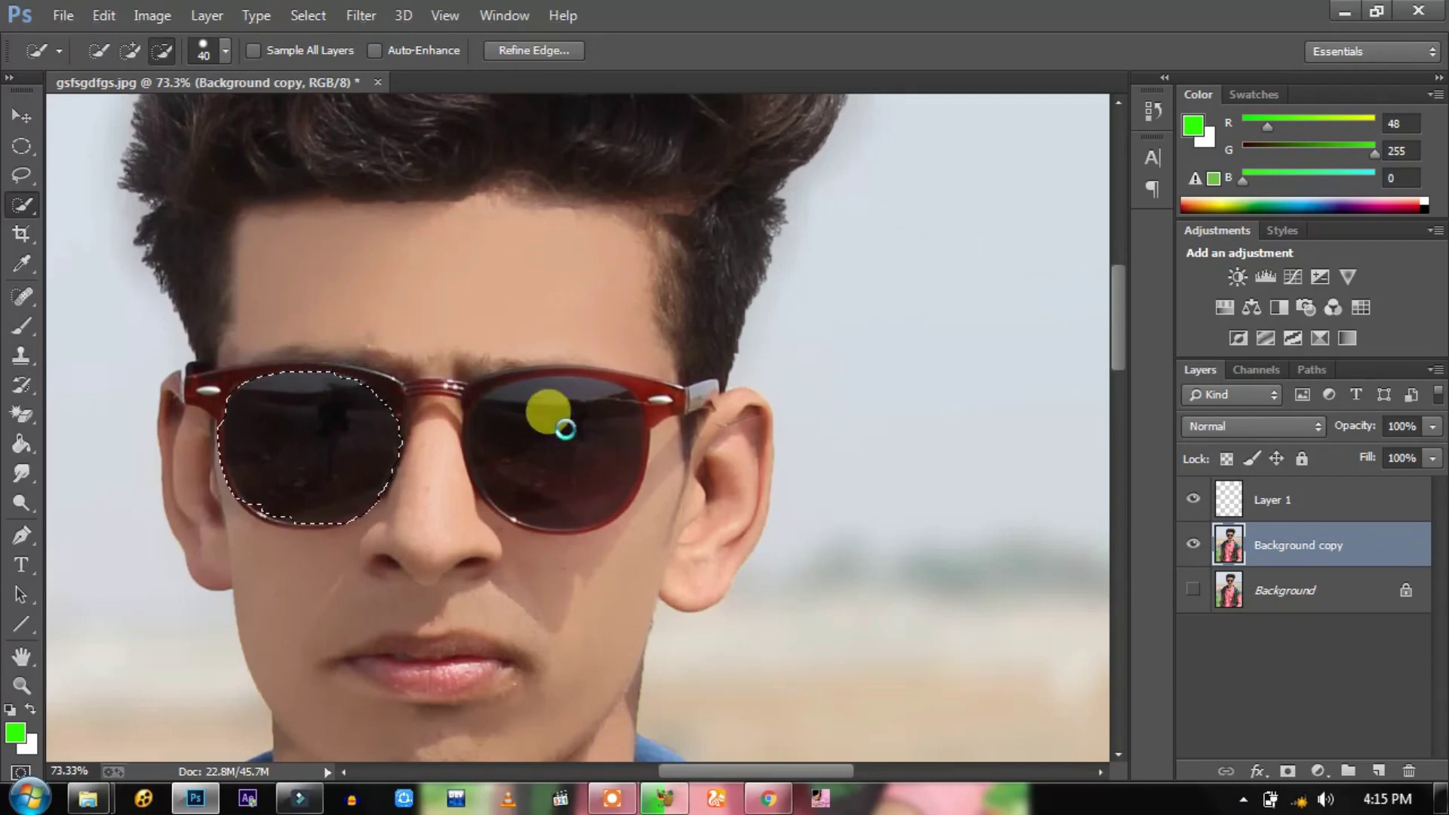
pyautogui.moveTo(536, 429); pyautogui.dragTo(650, 382)
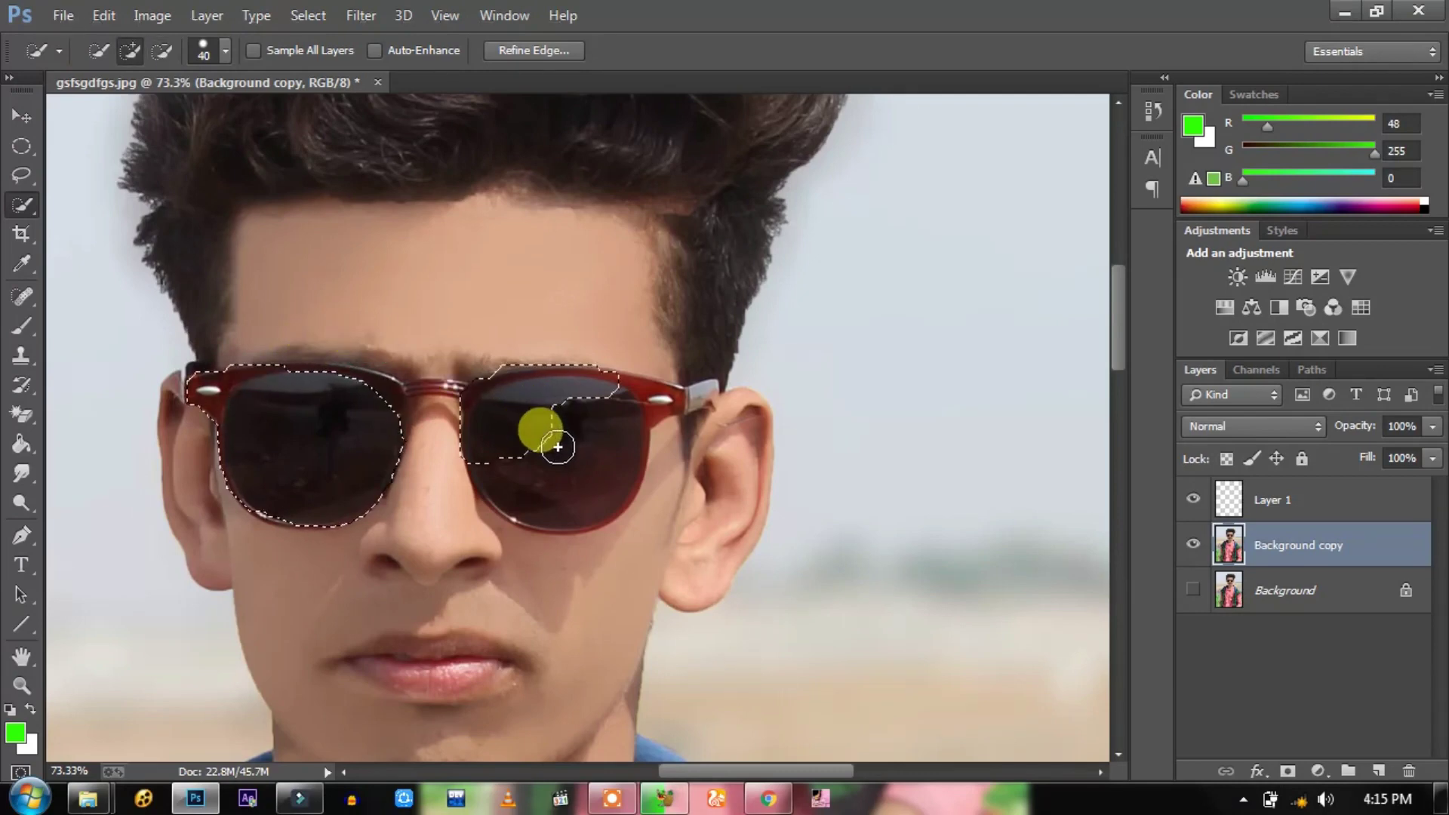
pyautogui.press('alt')
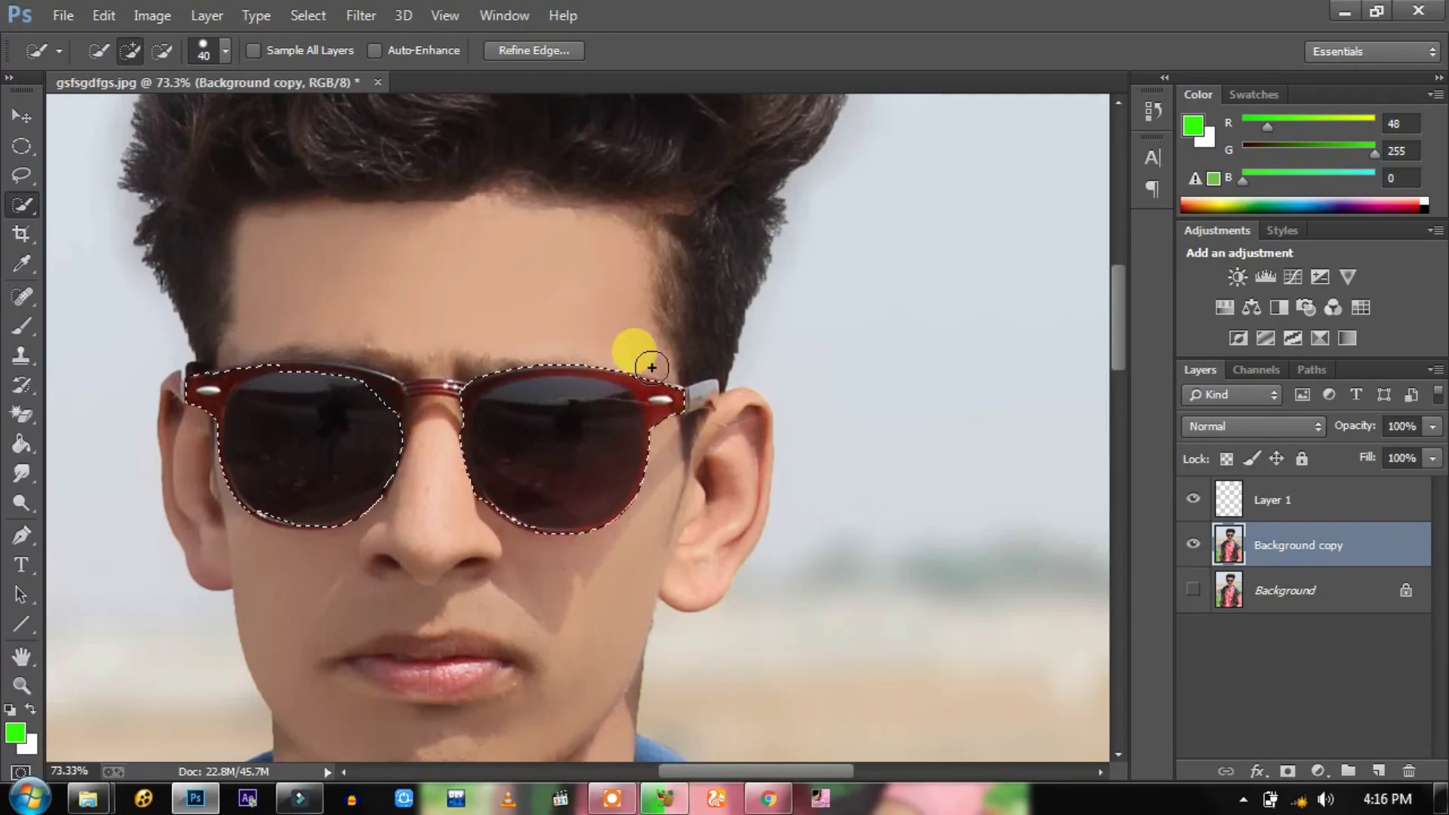
pyautogui.moveTo(664, 400)
pyautogui.mouseDown()
pyautogui.moveTo(653, 375)
pyautogui.moveTo(539, 361)
pyautogui.moveTo(453, 400)
pyautogui.moveTo(551, 412)
pyautogui.mouseUp()
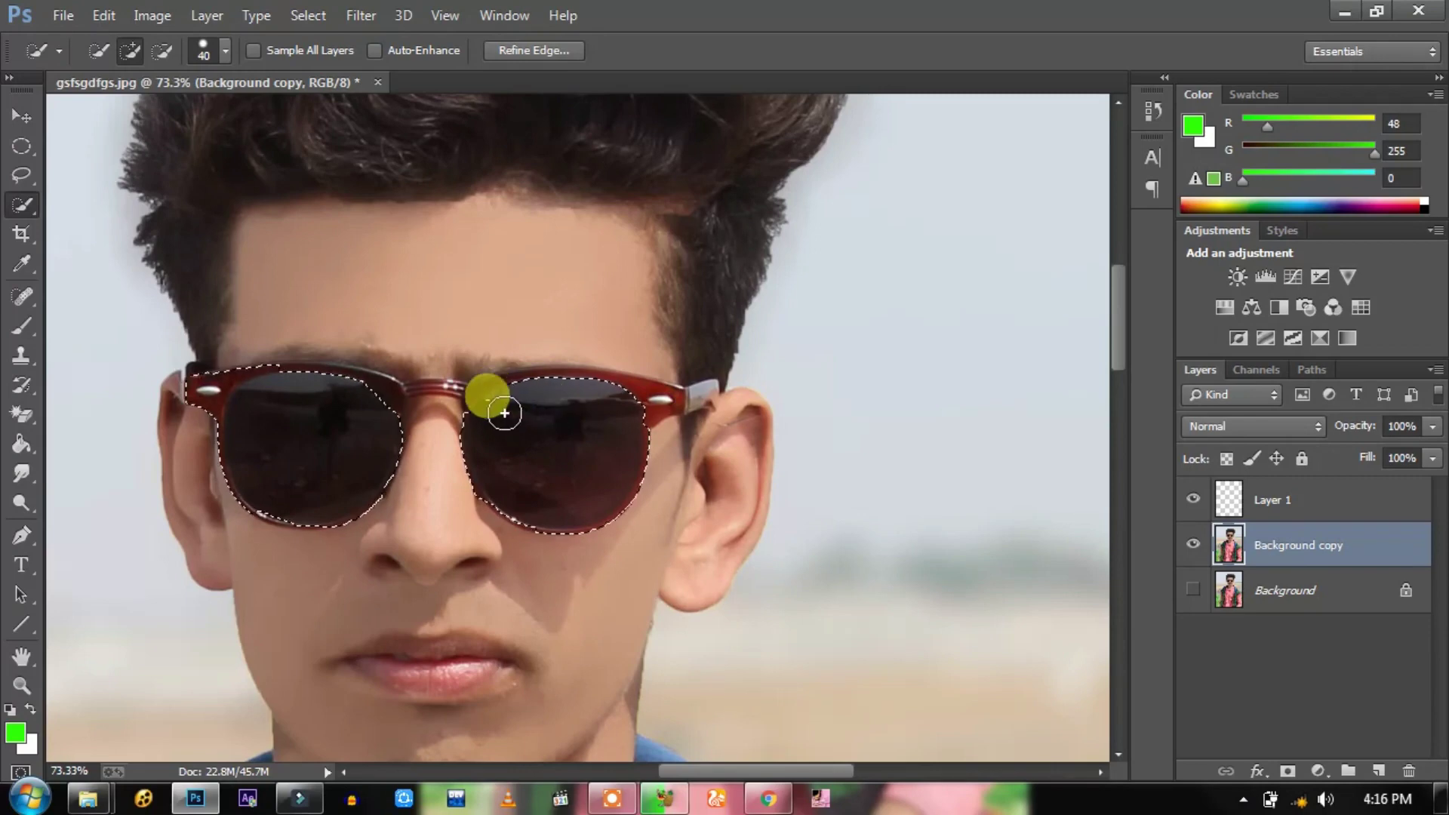
pyautogui.moveTo(501, 410)
pyautogui.mouseDown()
pyautogui.moveTo(204, 381)
pyautogui.moveTo(221, 362)
pyautogui.moveTo(205, 409)
pyautogui.mouseUp()
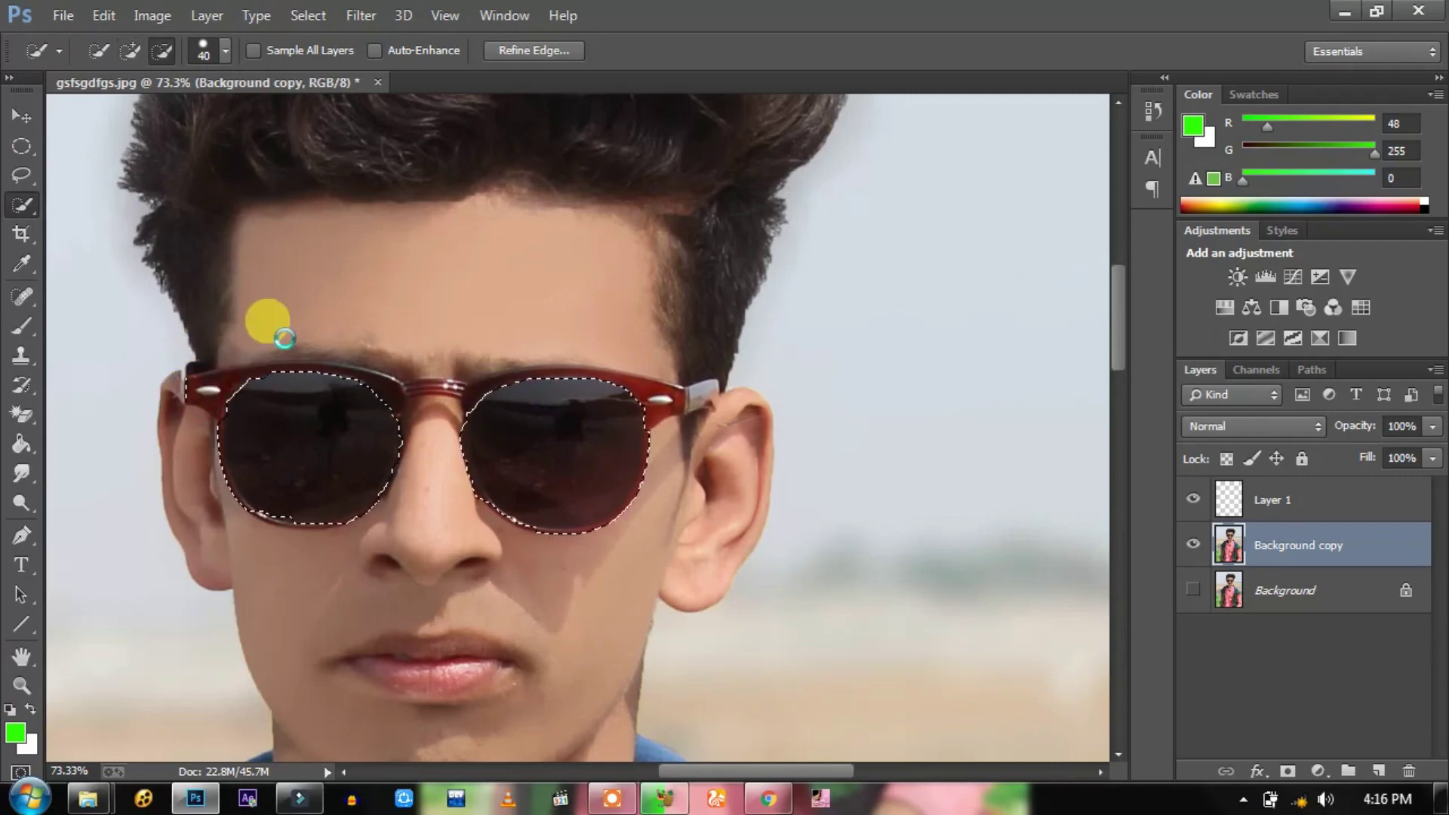
pyautogui.press('alt')
pyautogui.moveTo(367, 397)
pyautogui.mouseDown()
pyautogui.moveTo(339, 511)
pyautogui.moveTo(412, 507)
pyautogui.mouseUp()
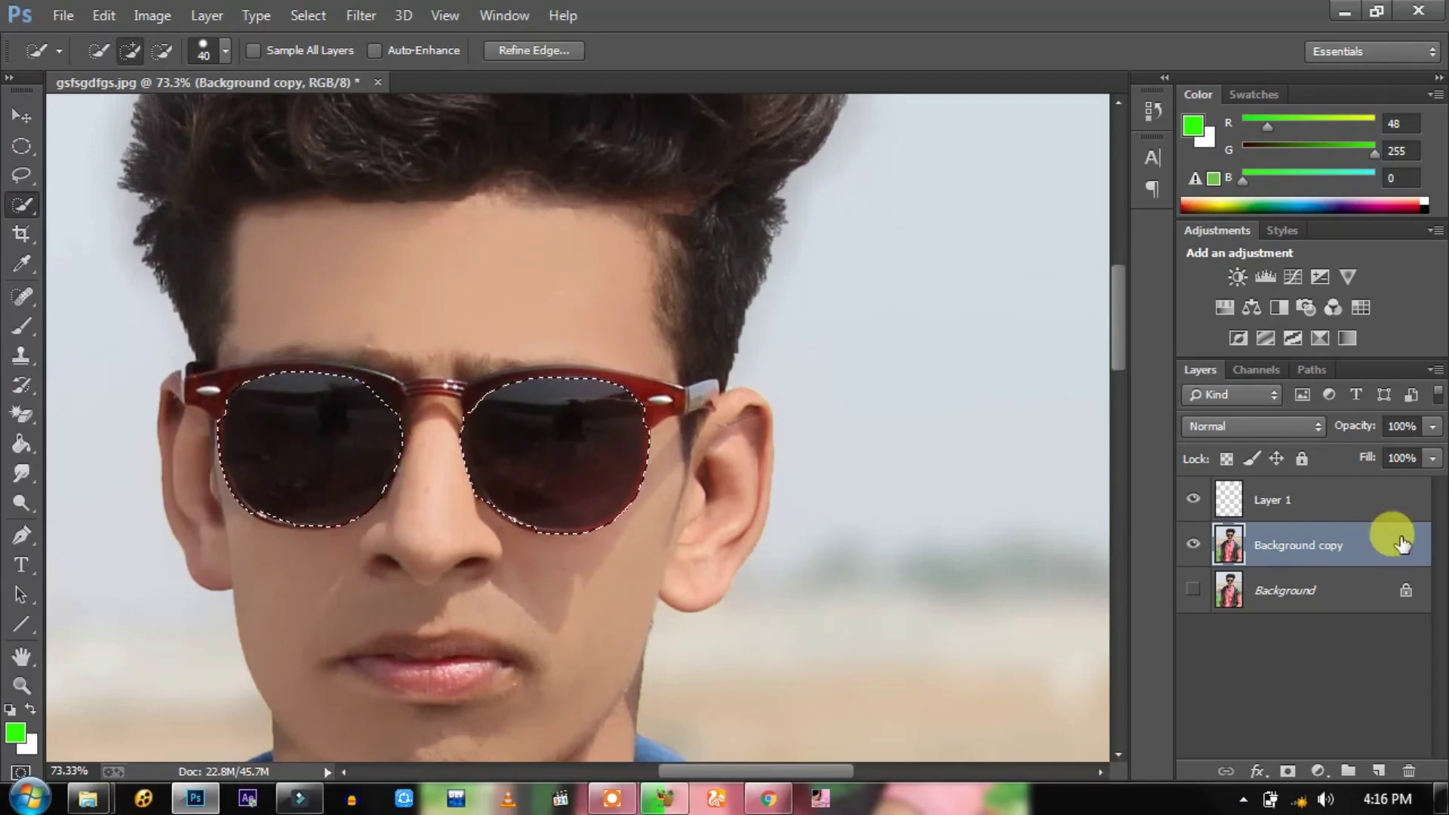
pyautogui.click(1330, 515)
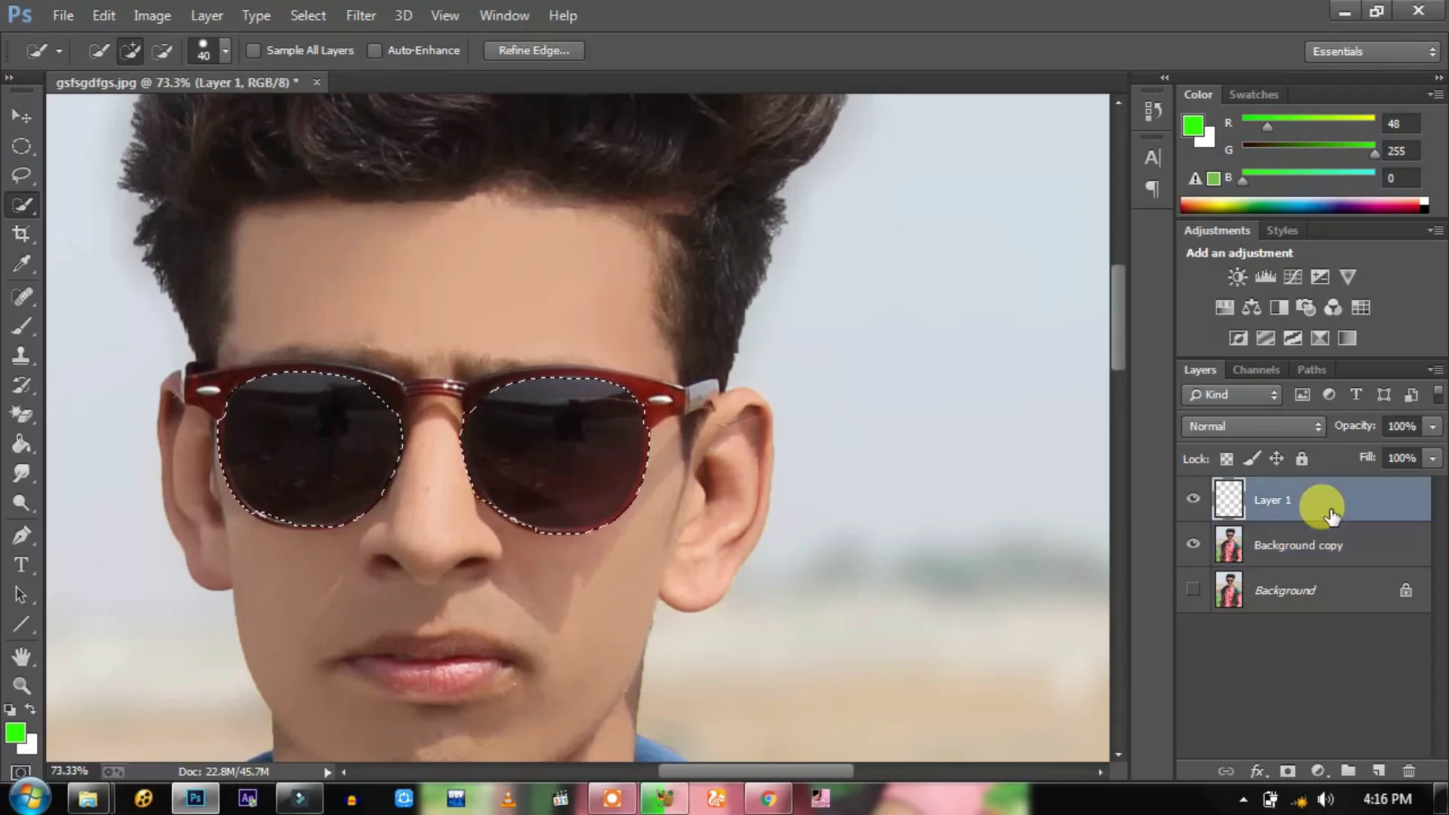
pyautogui.click(1356, 562)
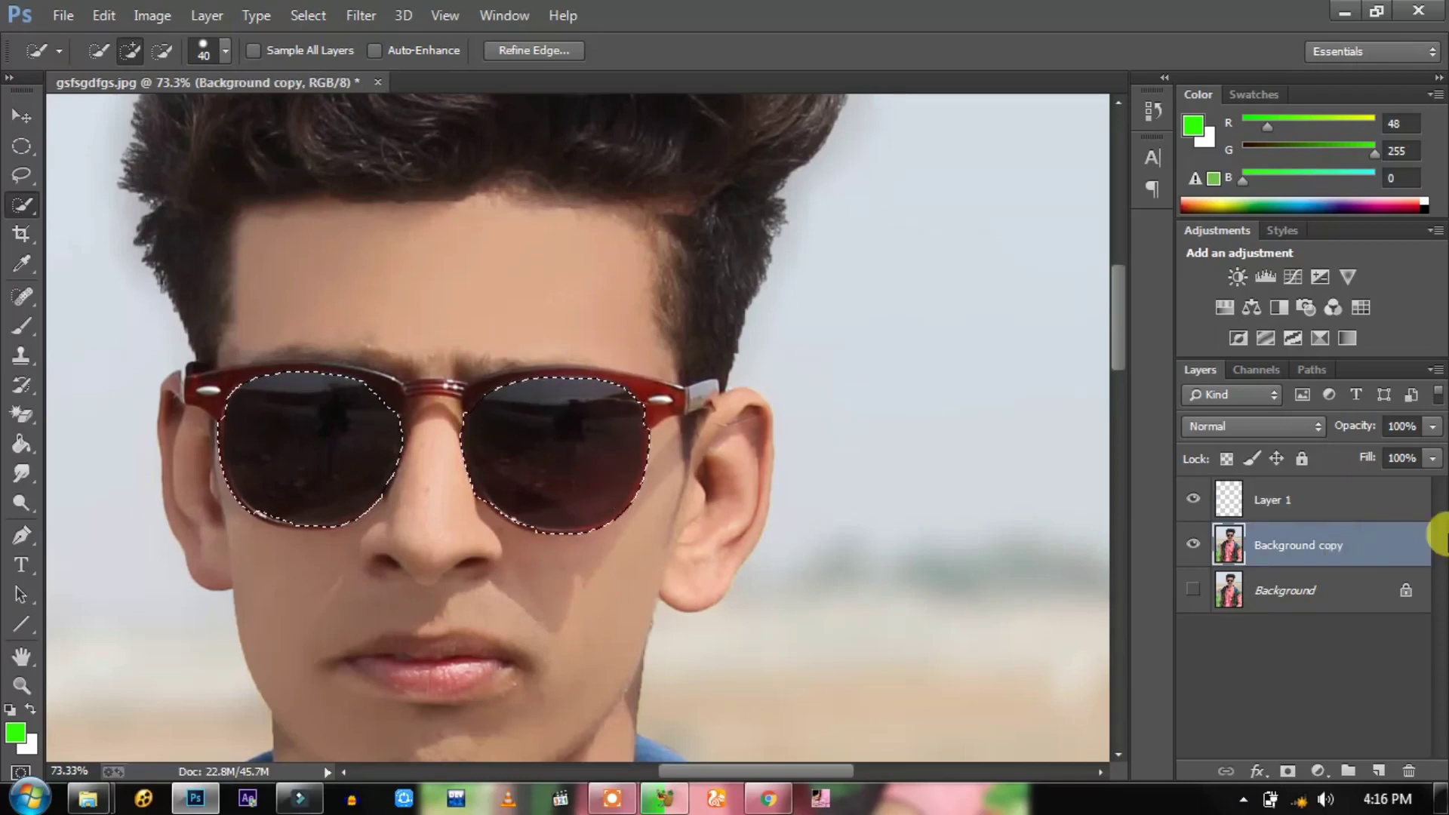
pyautogui.click(1356, 492)
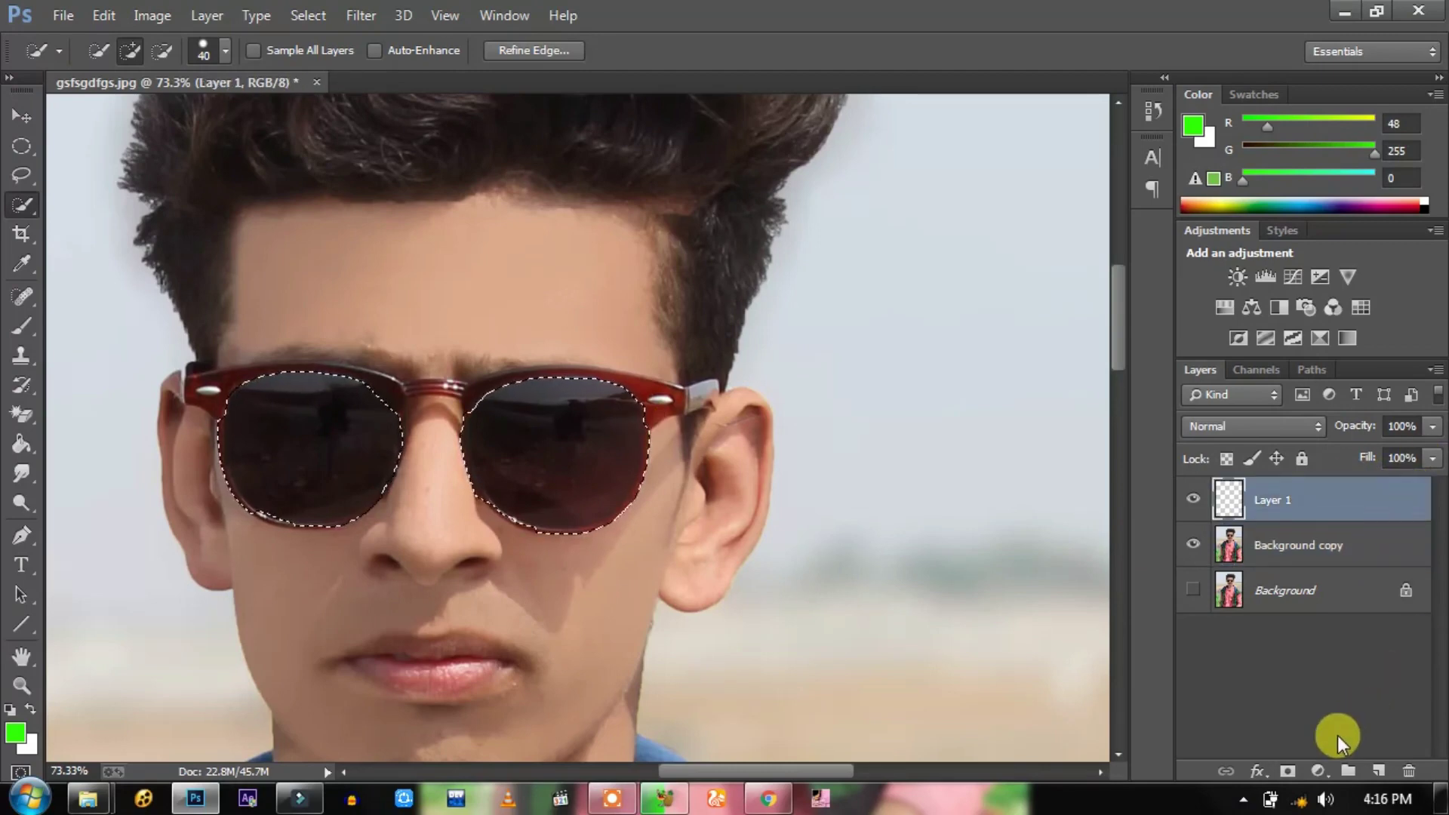
# Step: Add a Gradient Fill layer over the lenses using the Violet, Green, Orange preset
pyautogui.click(1320, 771)
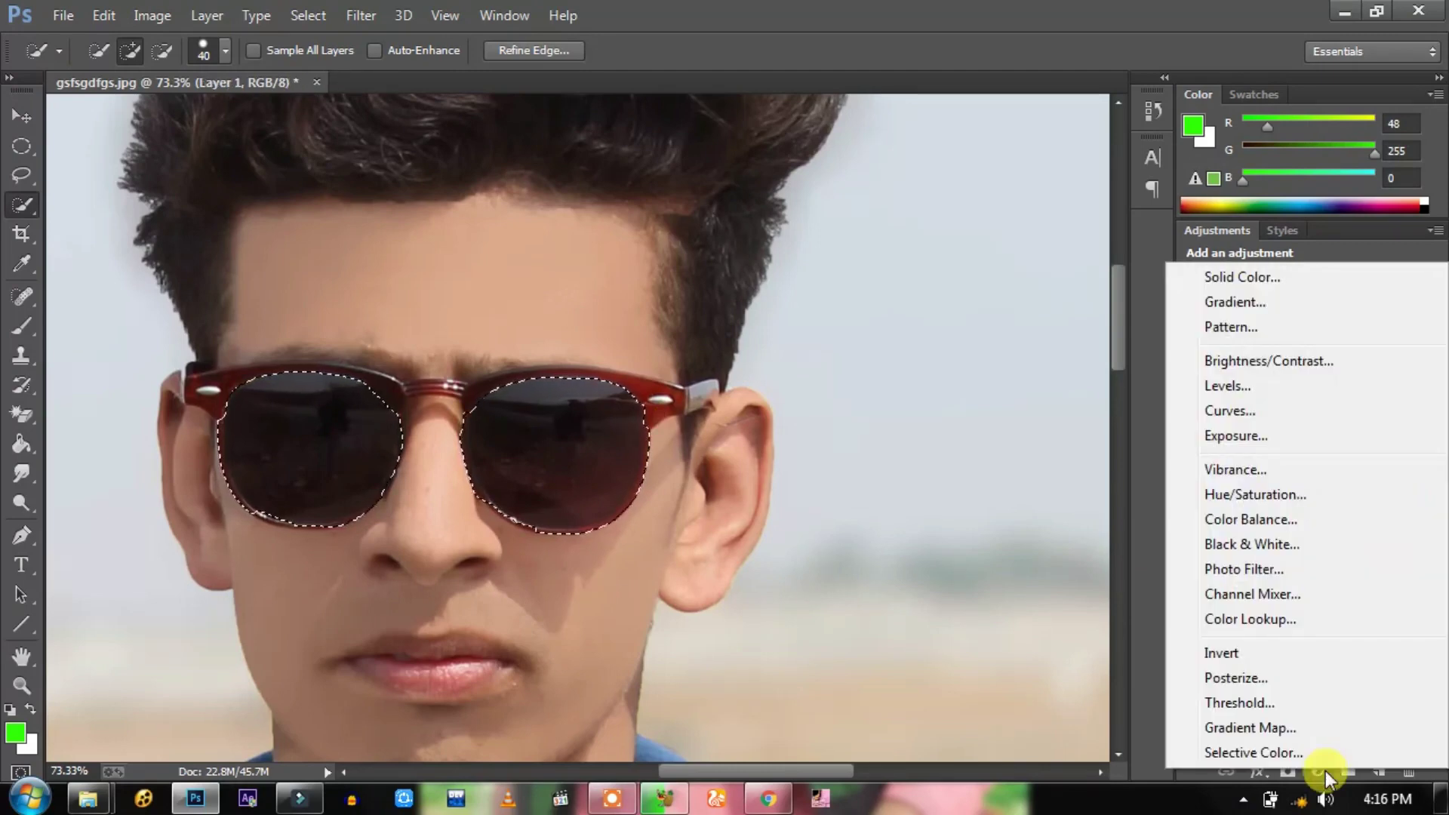
pyautogui.click(1288, 303)
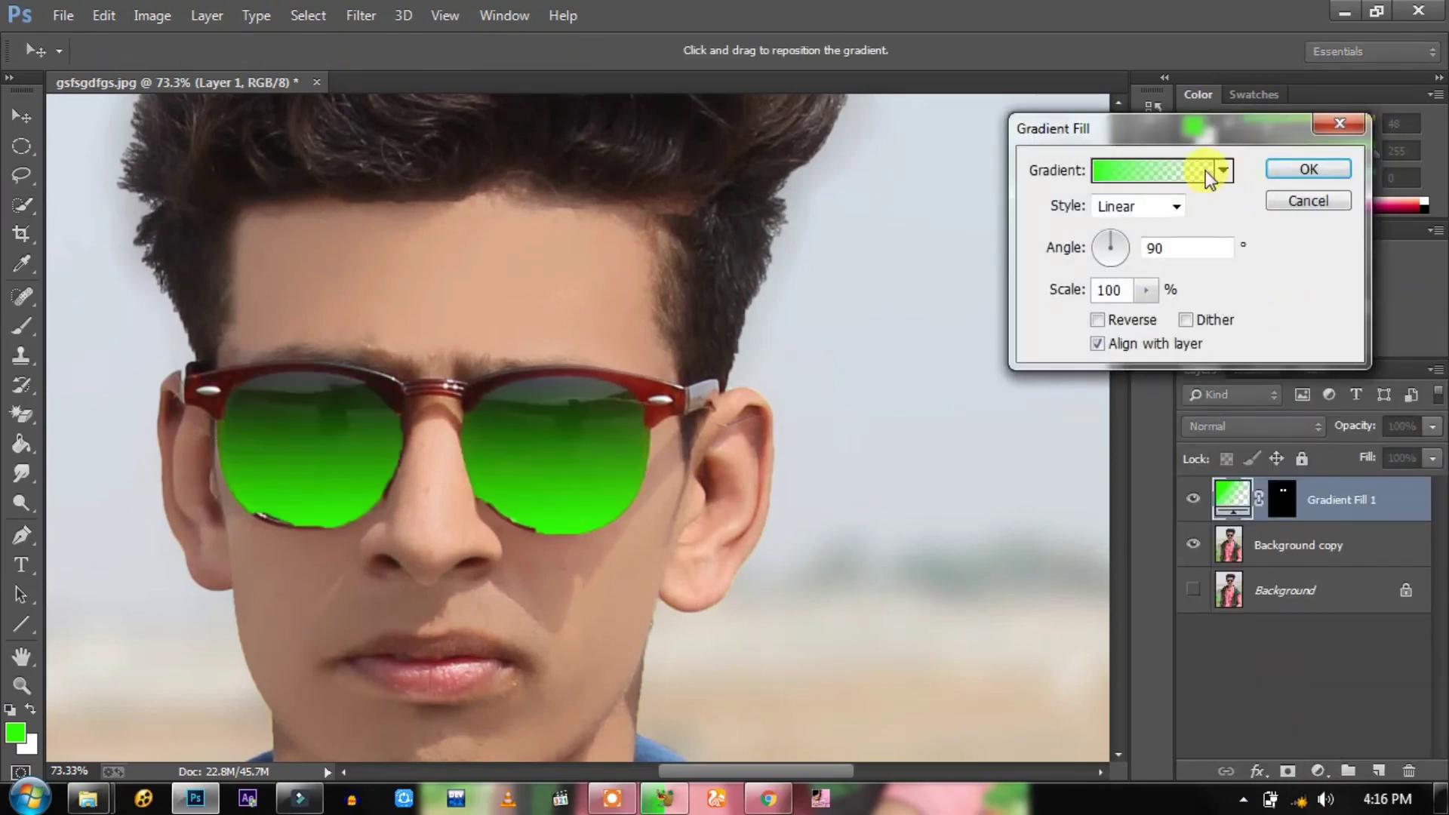
pyautogui.click(1206, 171)
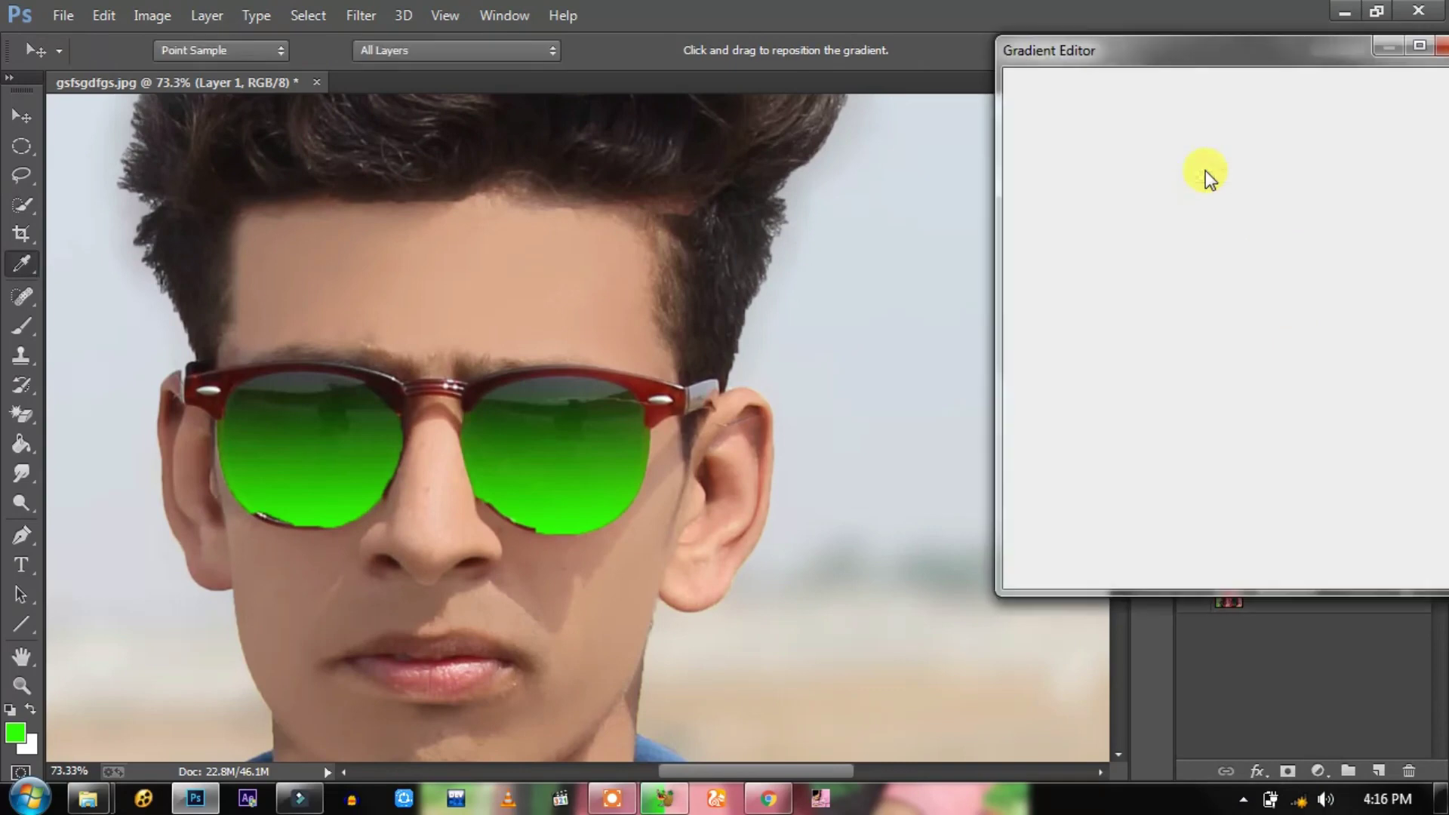
pyautogui.click(1128, 175)
pyautogui.click(1081, 164)
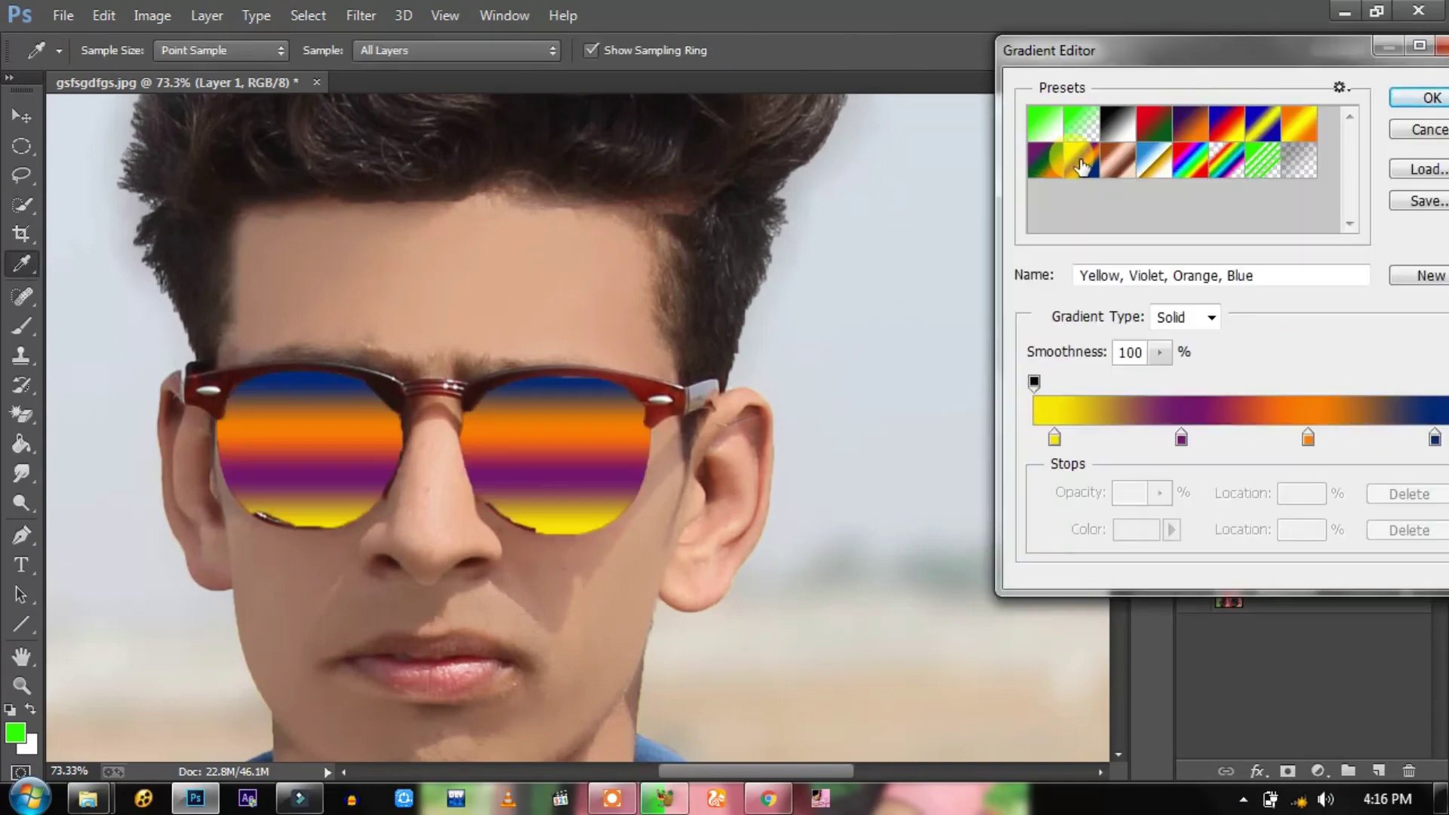
pyautogui.scroll(-1, 796, 328)
pyautogui.scroll(-2, 796, 328)
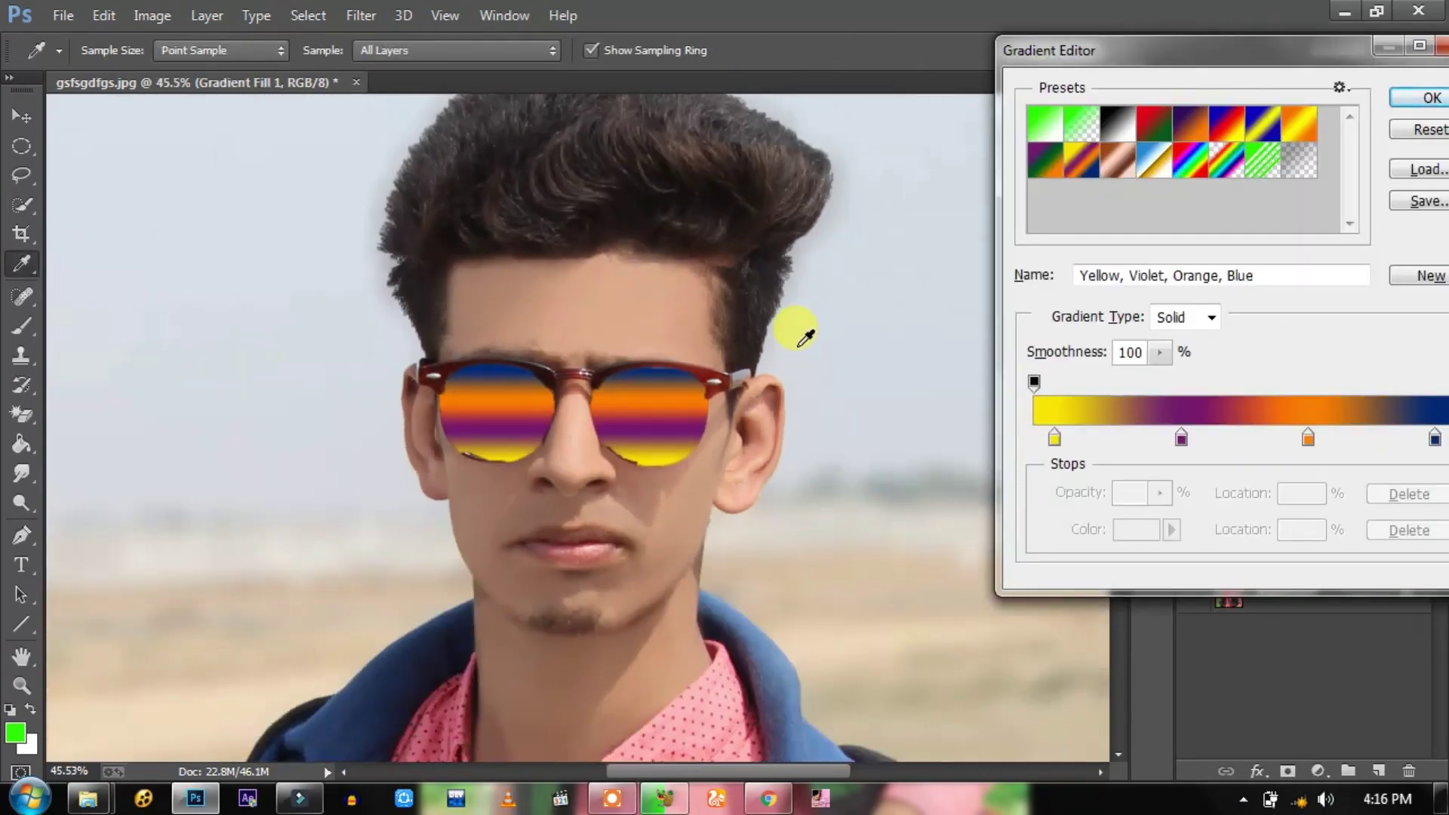
pyautogui.scroll(-2, 802, 332)
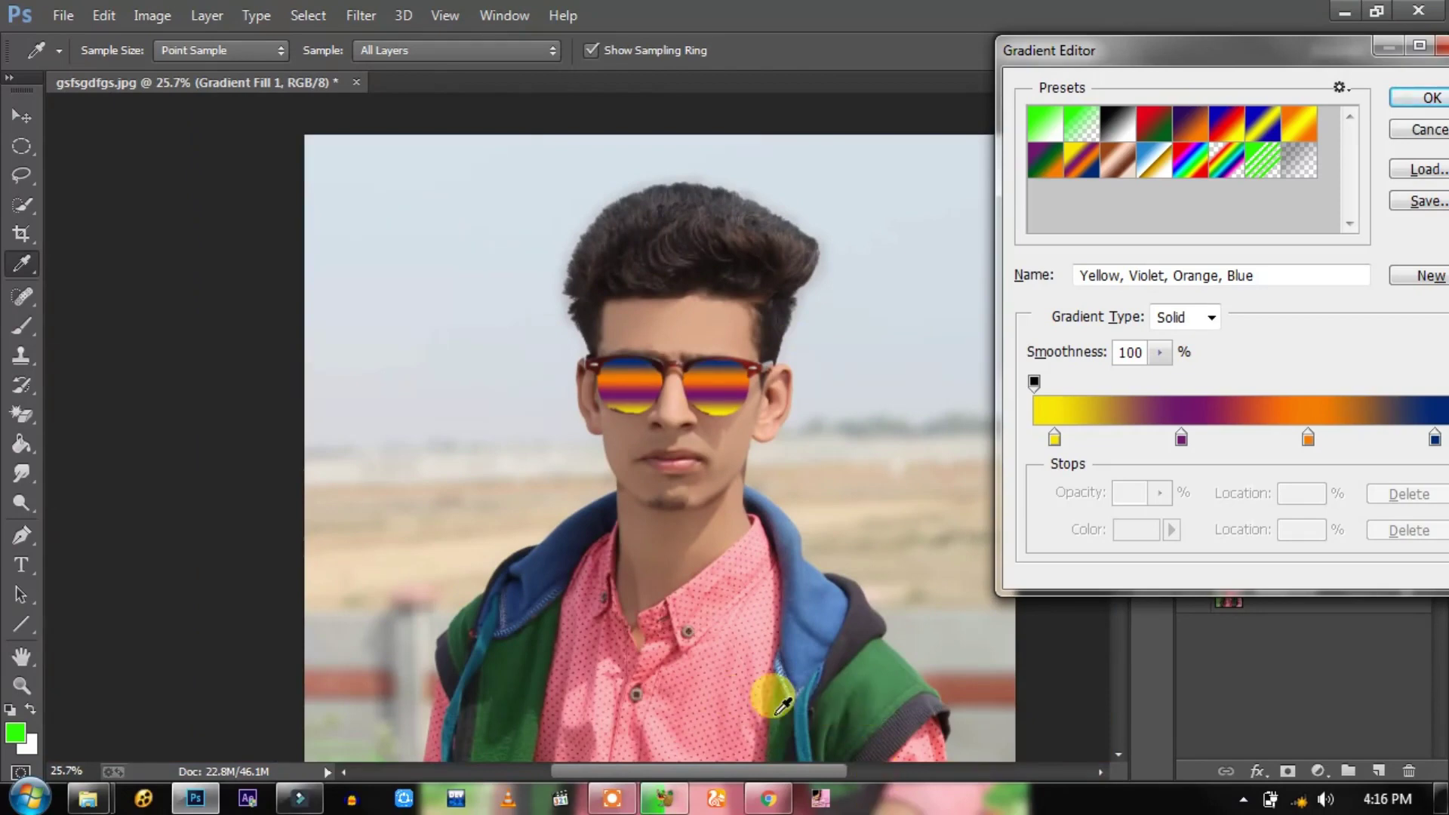
pyautogui.scroll(2, 766, 302)
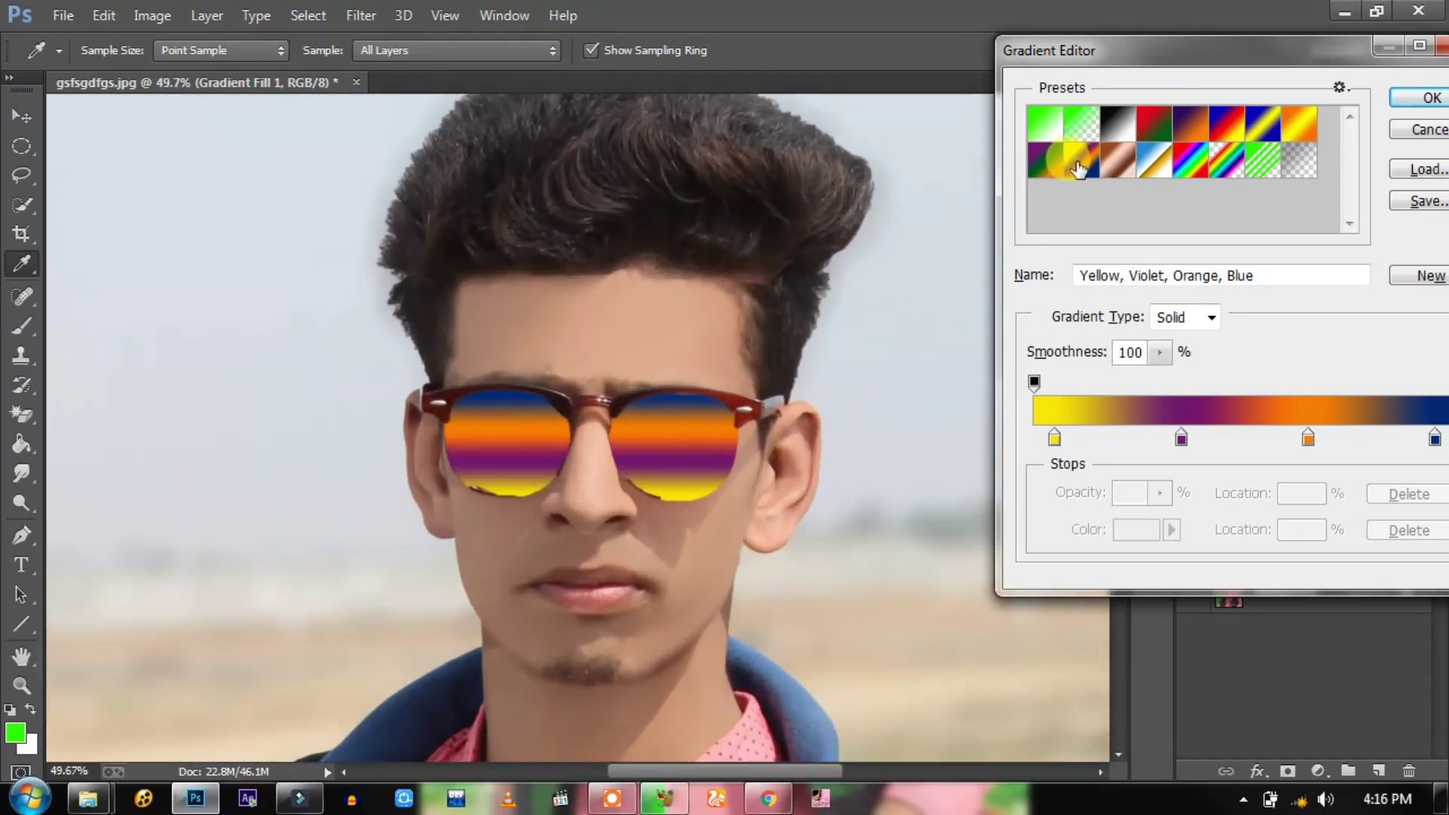
pyautogui.click(1045, 172)
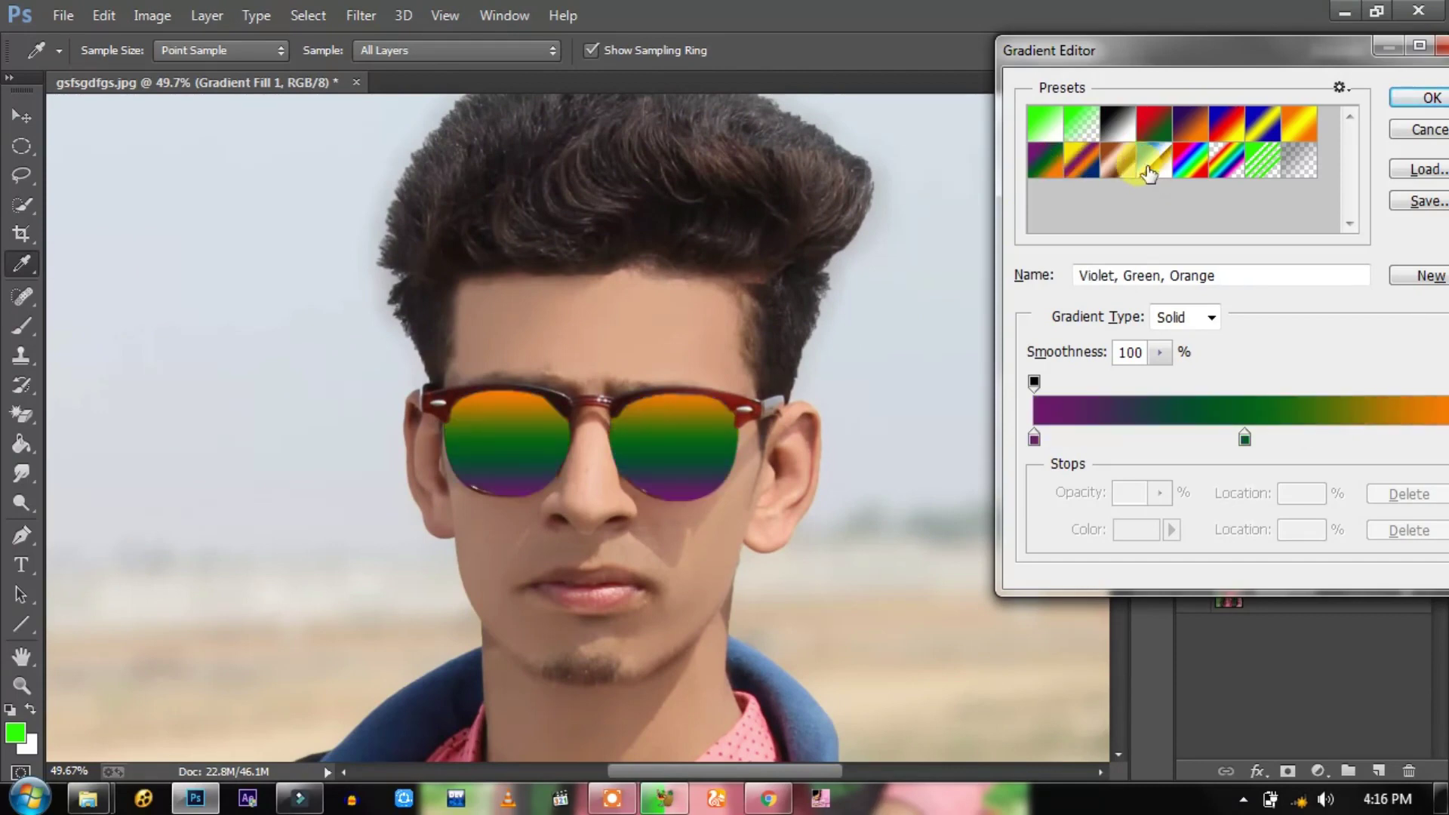
pyautogui.click(1155, 130)
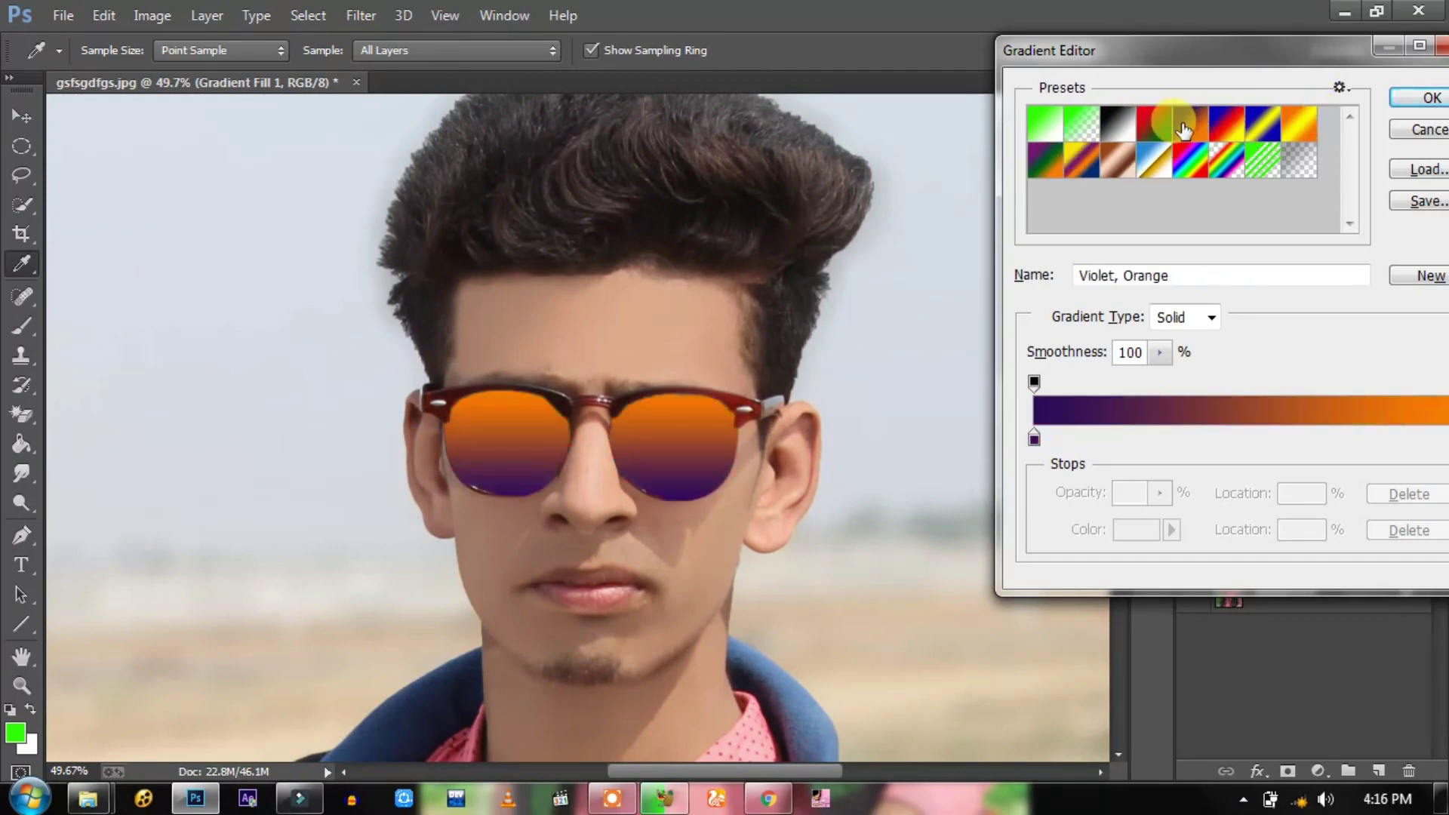
pyautogui.click(1045, 160)
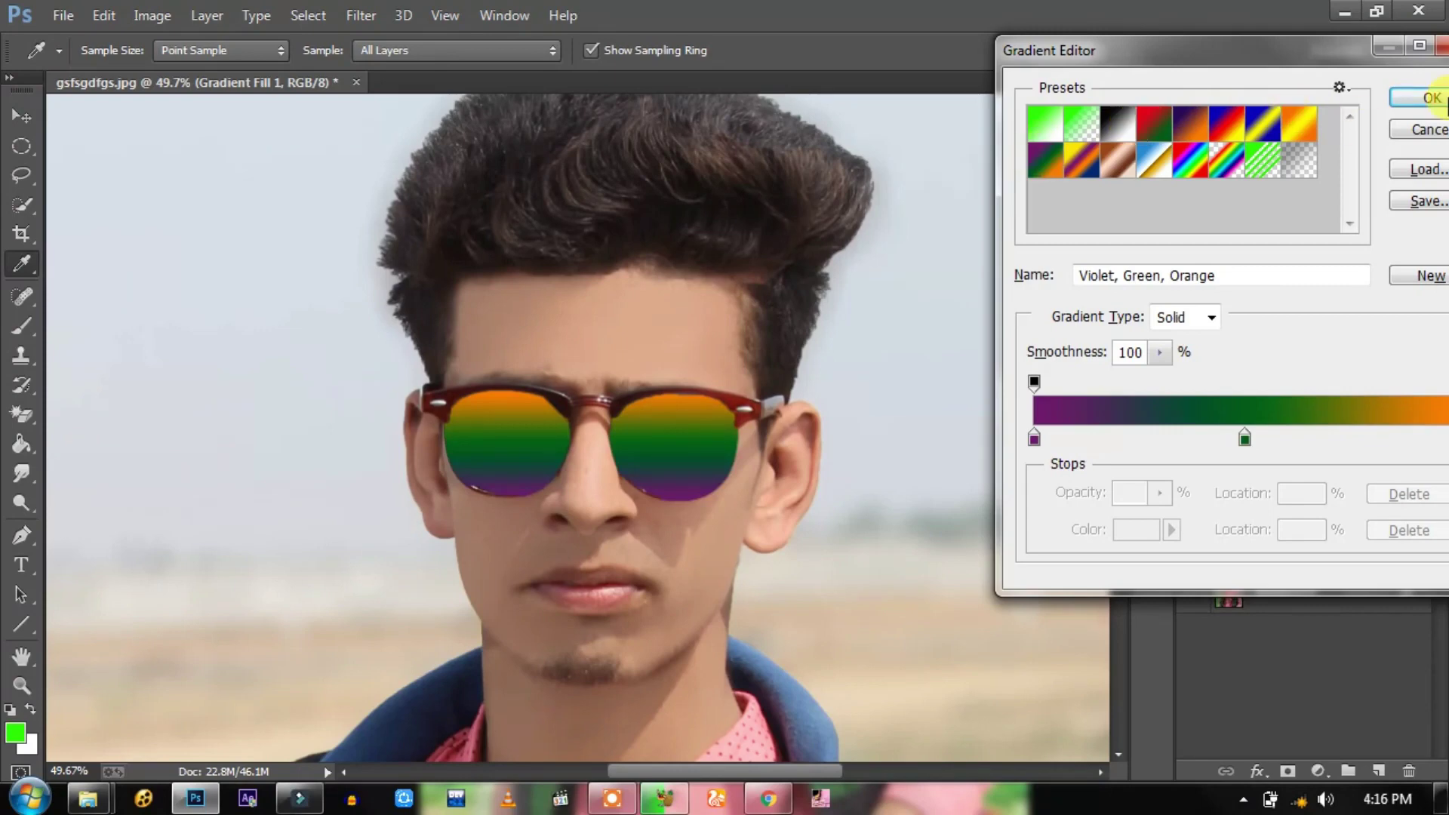
# Step: Confirm the gradient, enable Reverse, set angle to about 36° and scale to 90%
pyautogui.click(1430, 96)
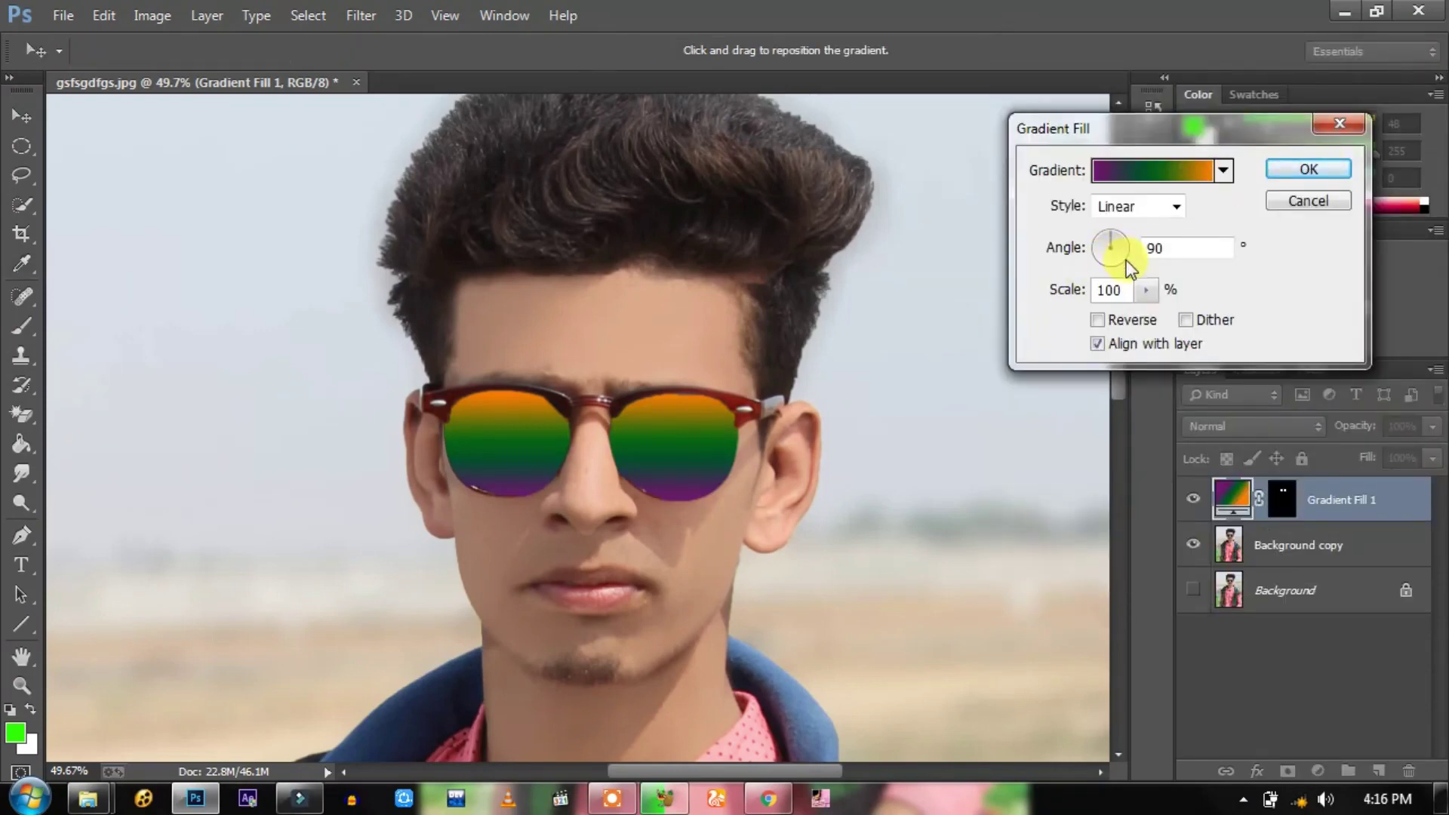
pyautogui.click(1125, 328)
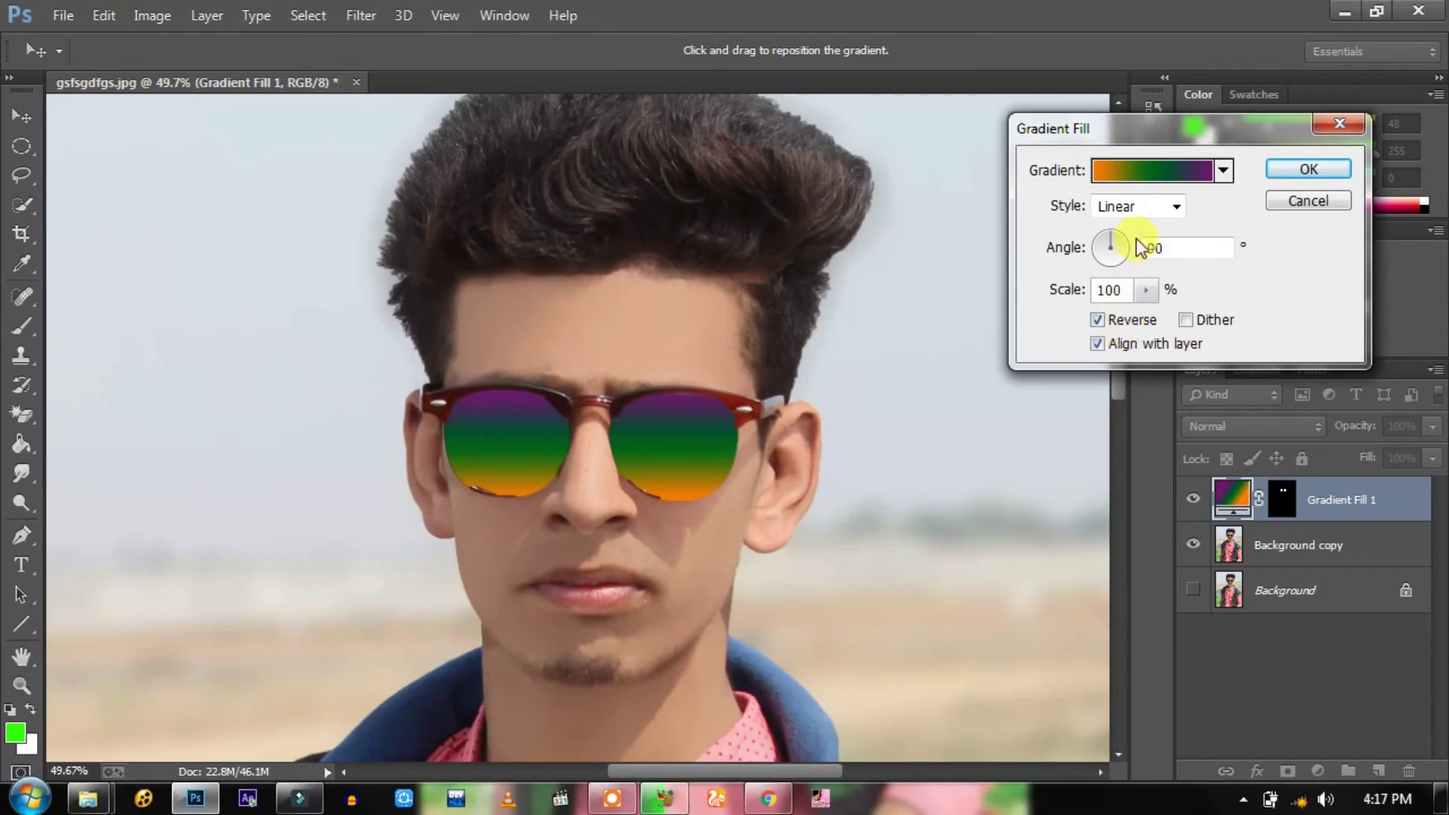
pyautogui.moveTo(1116, 232); pyautogui.dragTo(1125, 238)
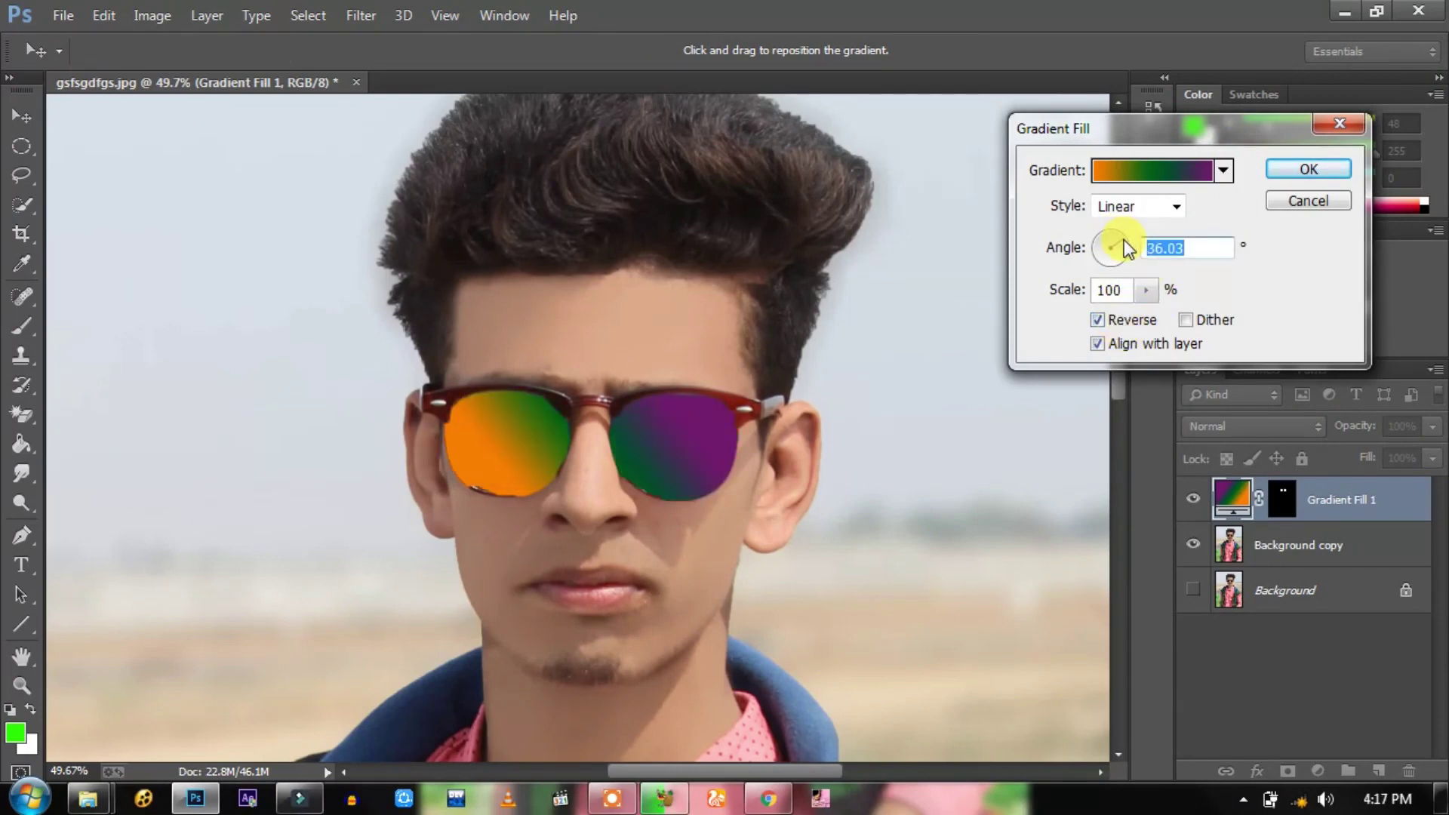
pyautogui.click(1146, 290)
pyautogui.moveTo(1144, 315)
pyautogui.mouseDown()
pyautogui.moveTo(1165, 318)
pyautogui.moveTo(1144, 311)
pyautogui.mouseUp()
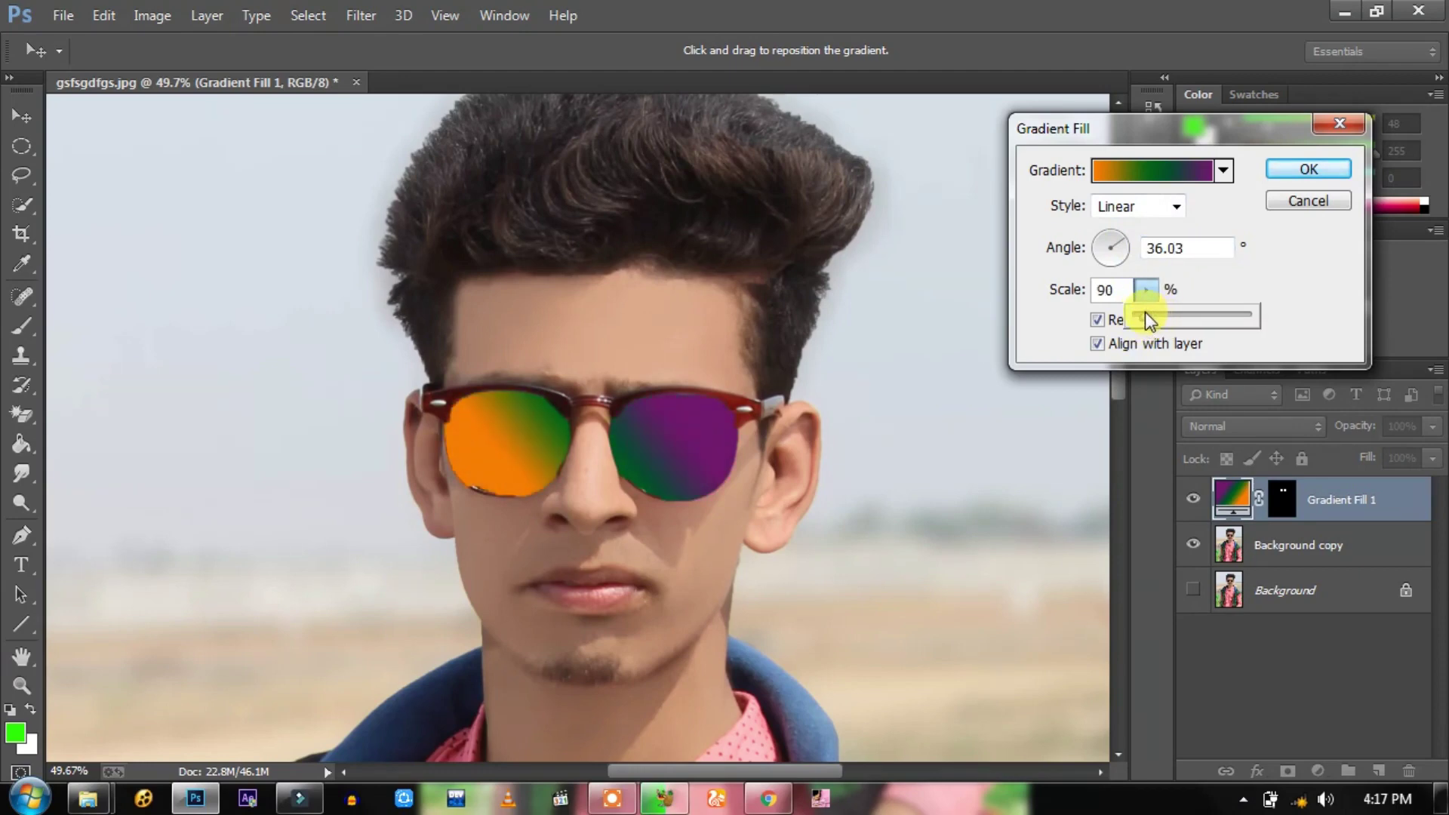
pyautogui.click(1247, 347)
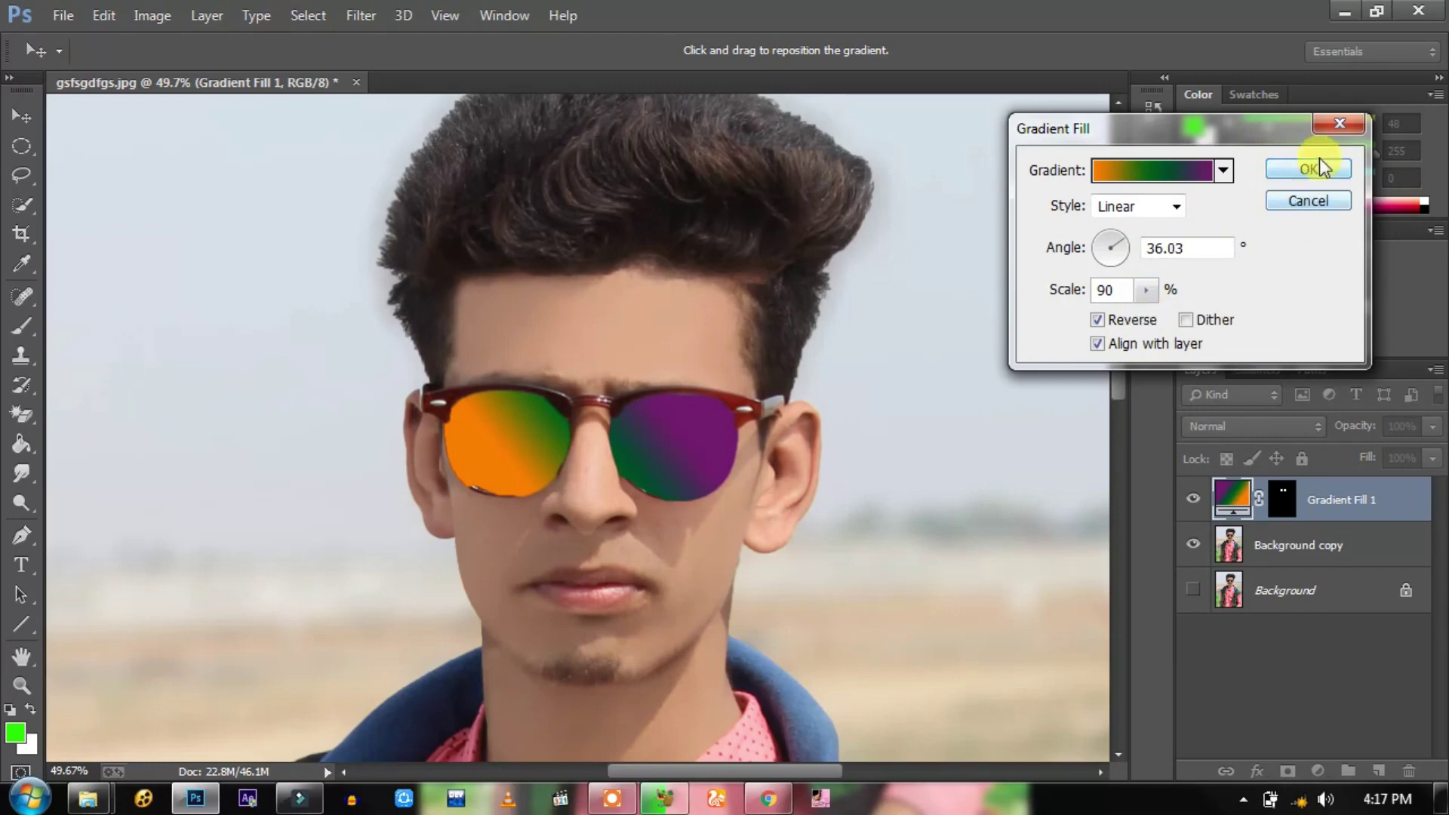
# Step: Compare gradient styles, settle on the diagonal banded style, and commit the Gradient Fill
pyautogui.click(1148, 207)
pyautogui.press('Down')
pyautogui.press('Return')
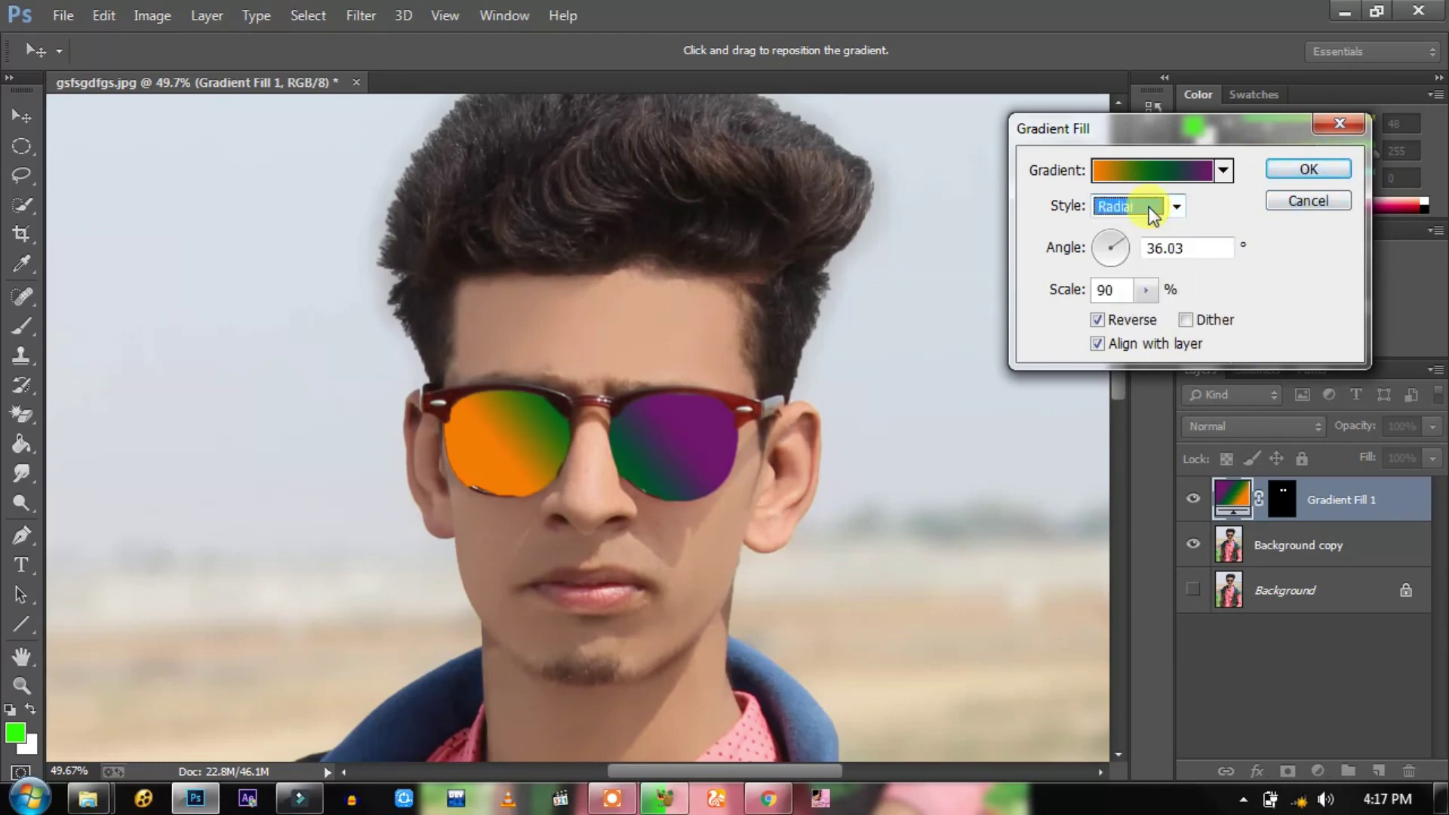
pyautogui.press('Down')
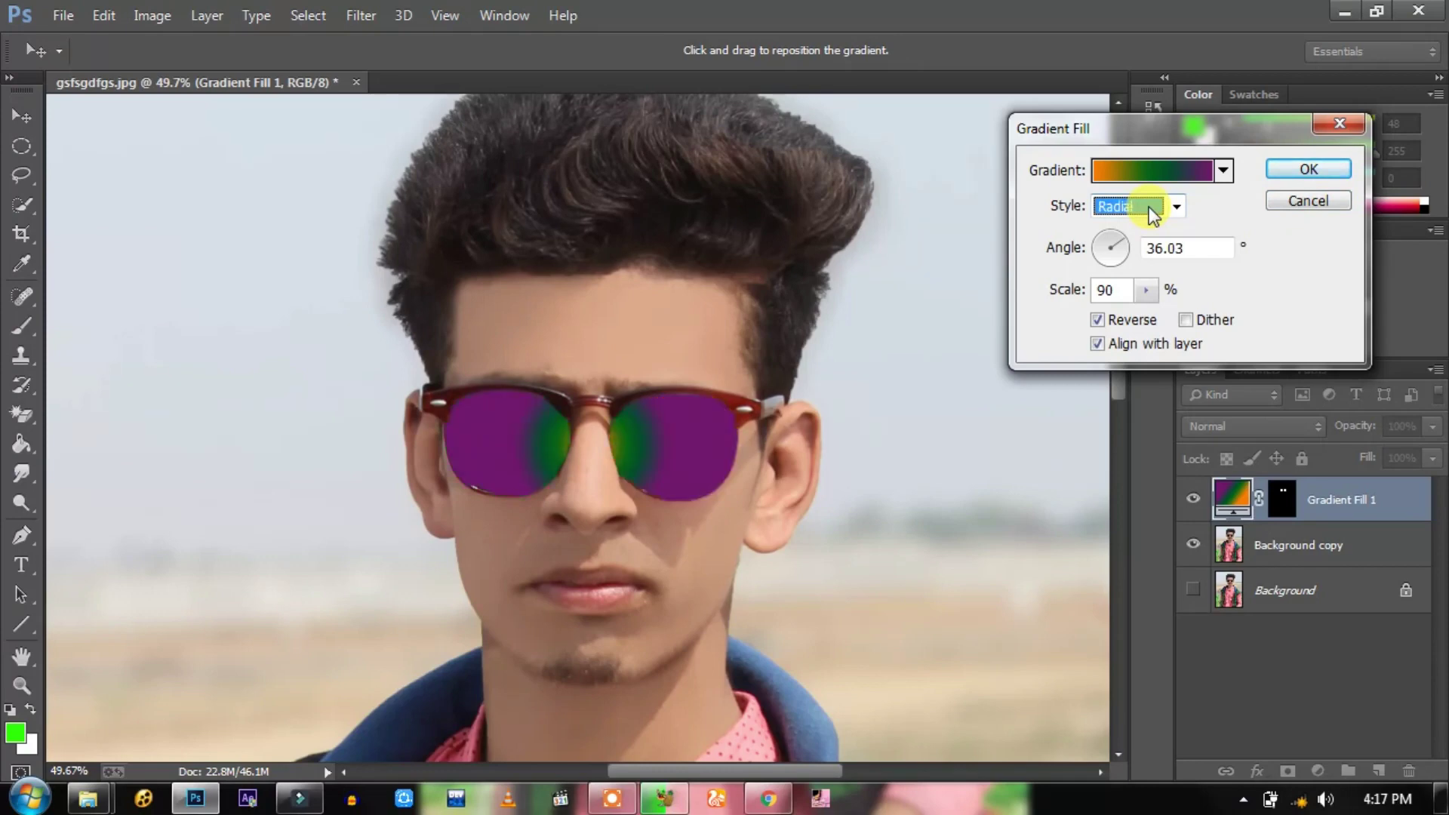
pyautogui.press('Down')
pyautogui.press('Down')
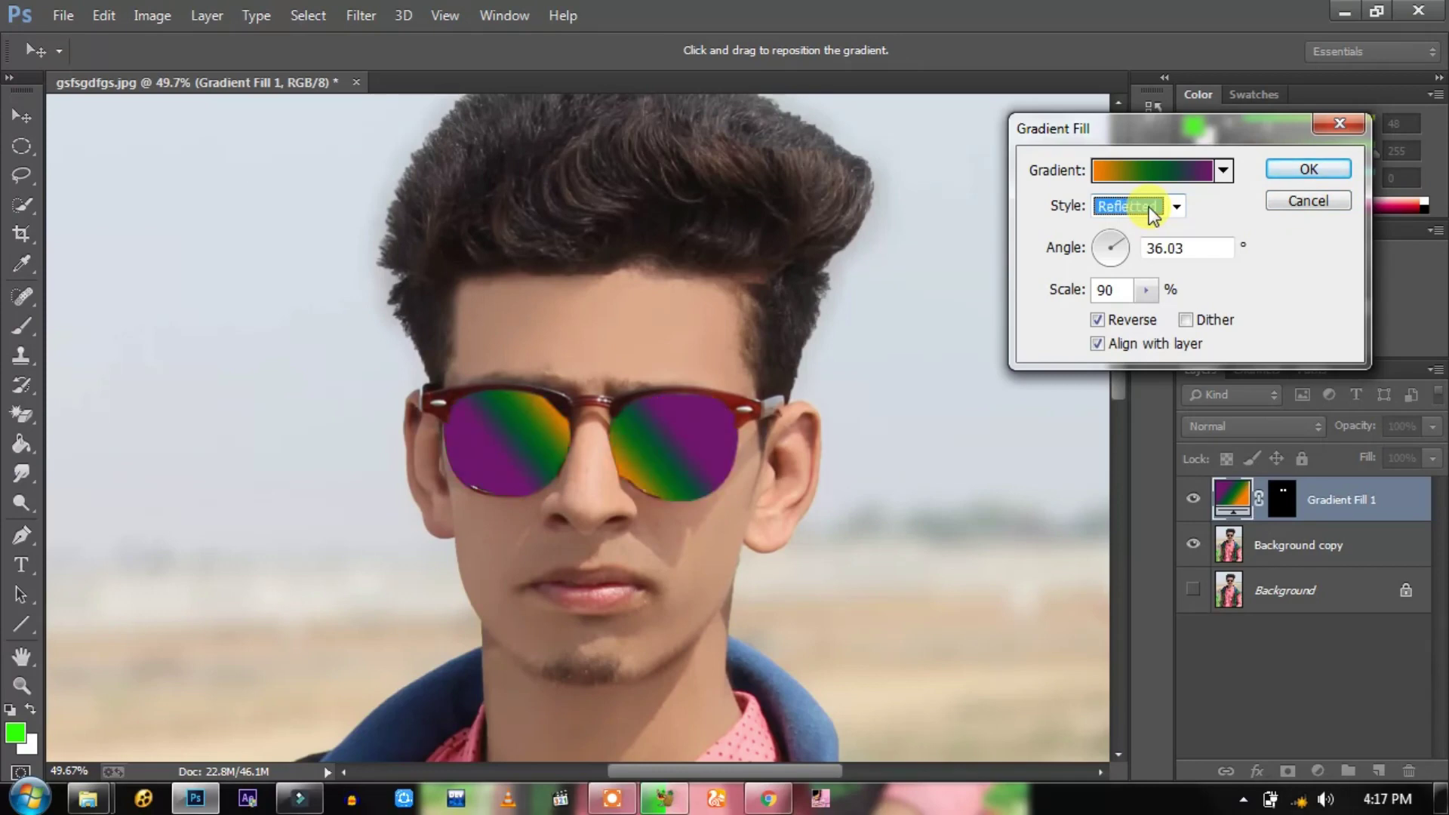
pyautogui.press('Up')
pyautogui.press('Up')
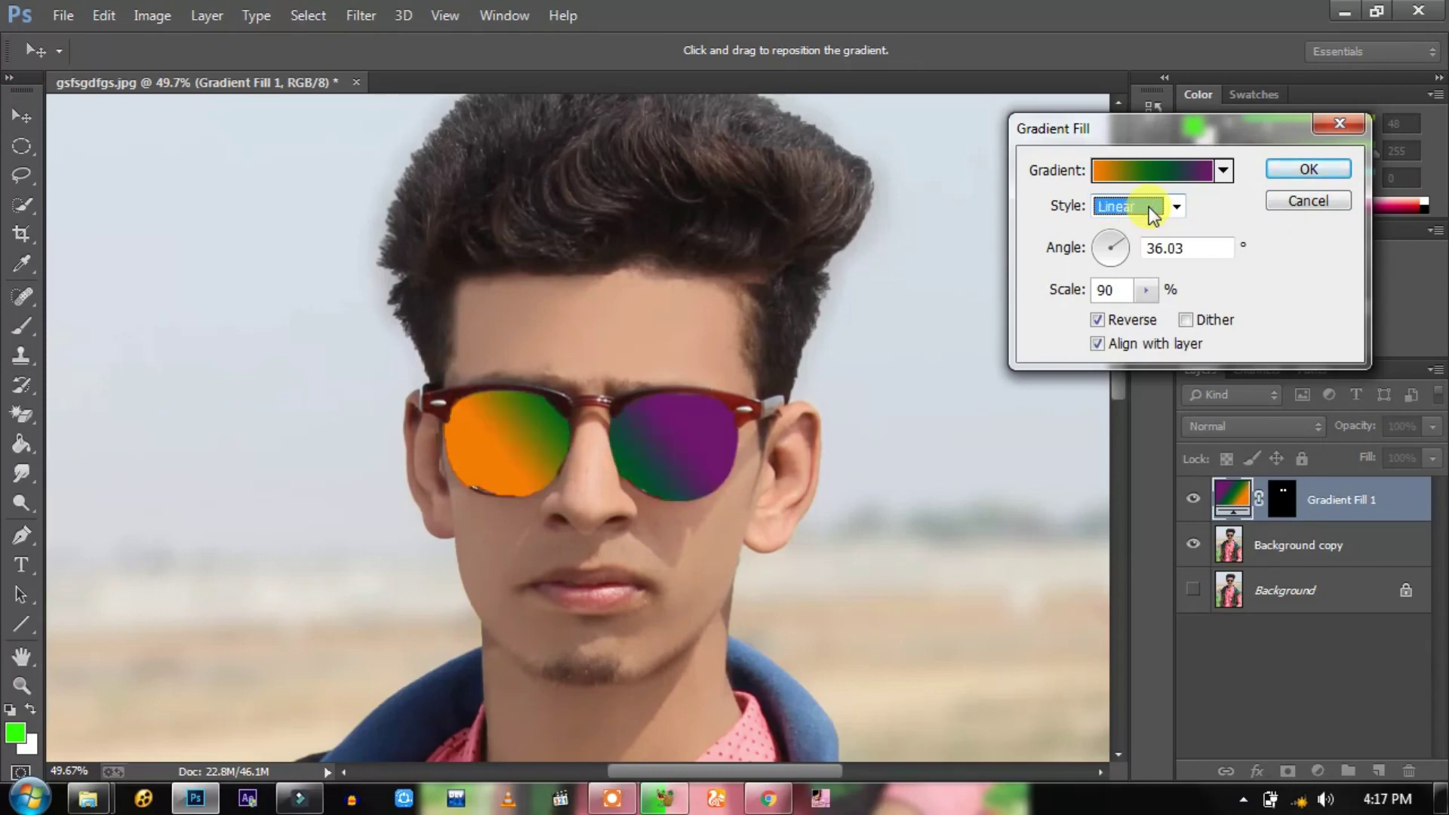
pyautogui.press('Down')
pyautogui.press('Down')
pyautogui.press('Down')
pyautogui.press('Up')
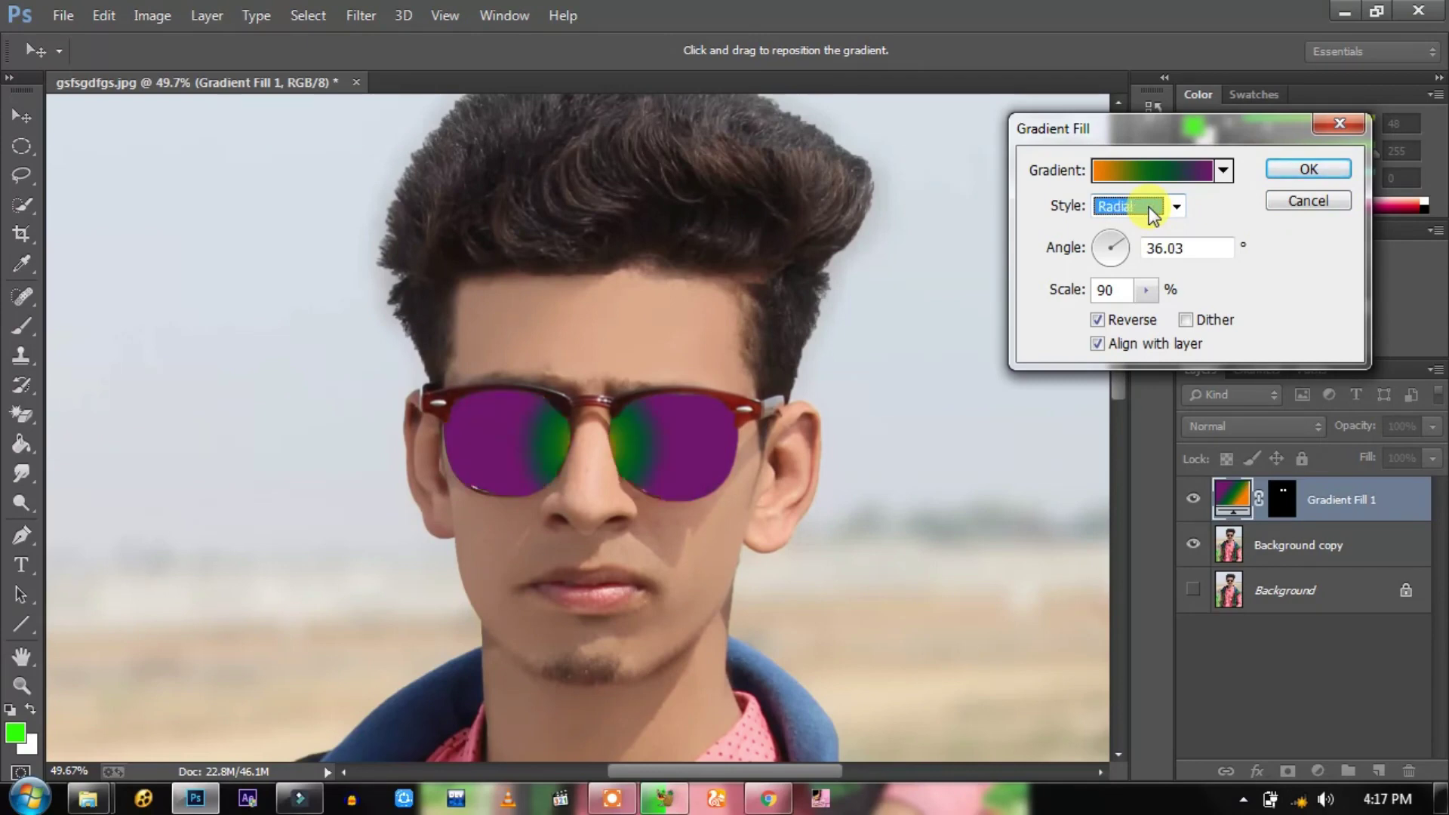
pyautogui.press('Down')
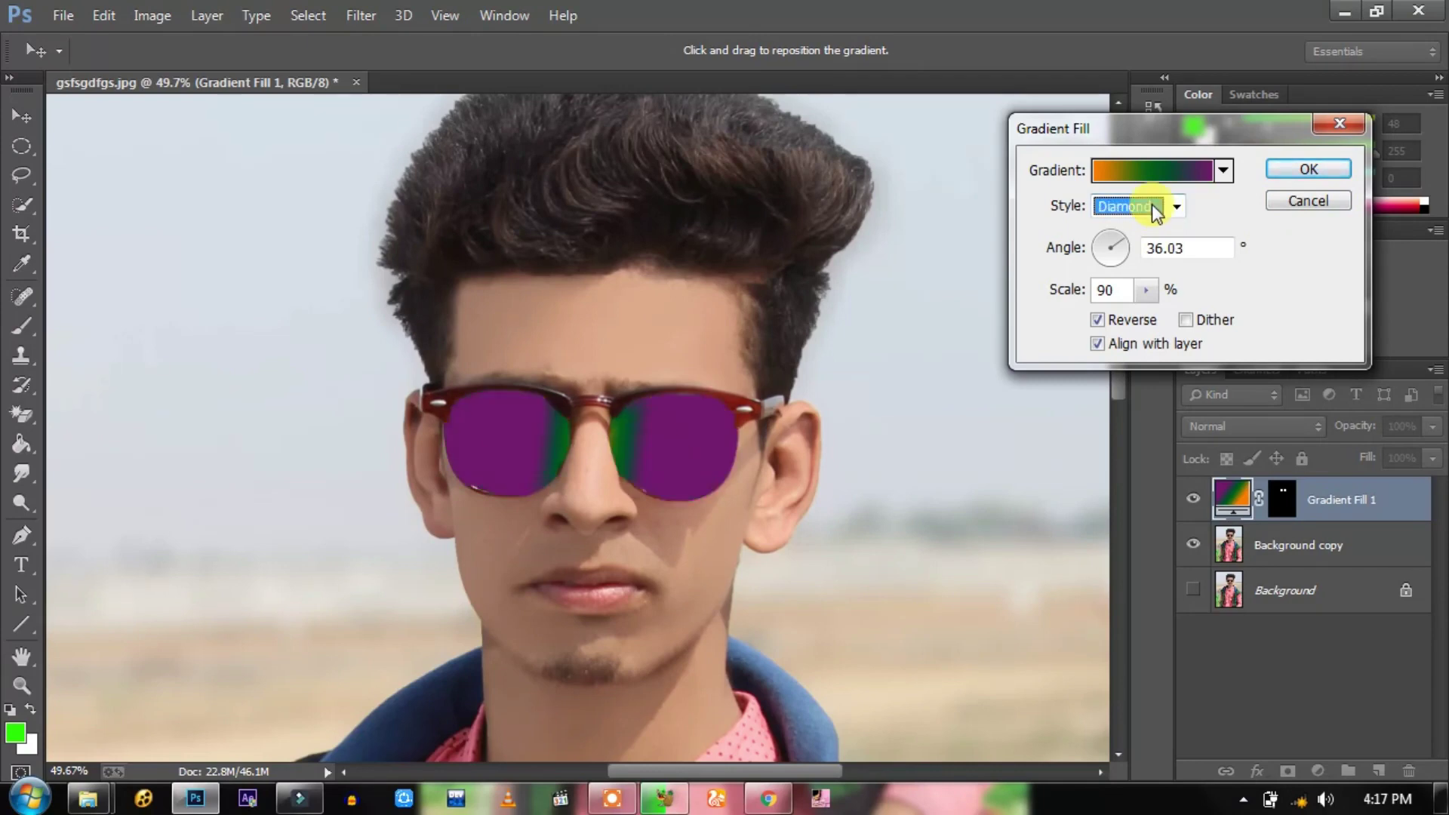
pyautogui.press('Up')
pyautogui.click(1337, 171)
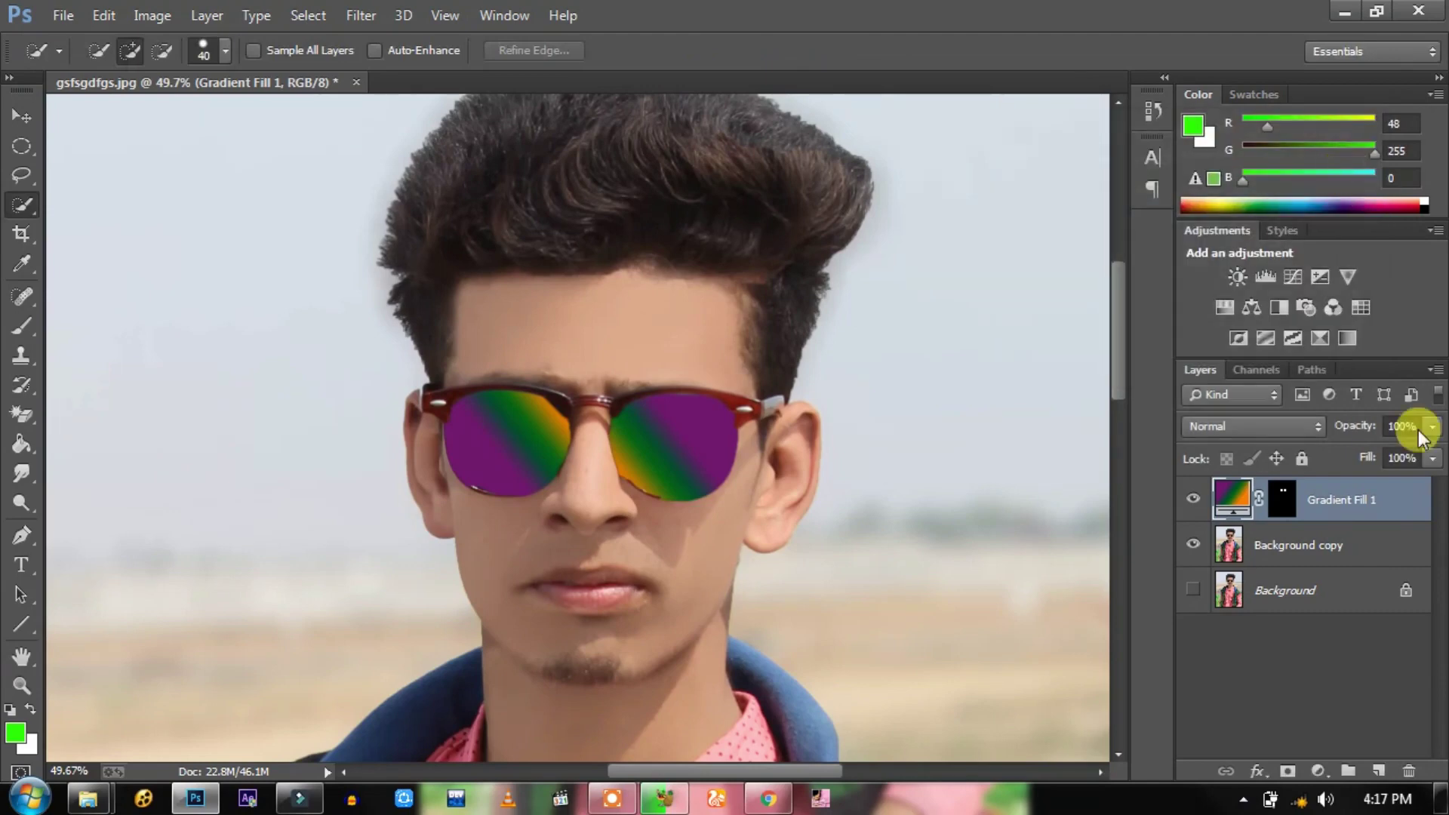
# Step: Lower the gradient layer's fill and give its mask a 7 px feather
pyautogui.click(1432, 458)
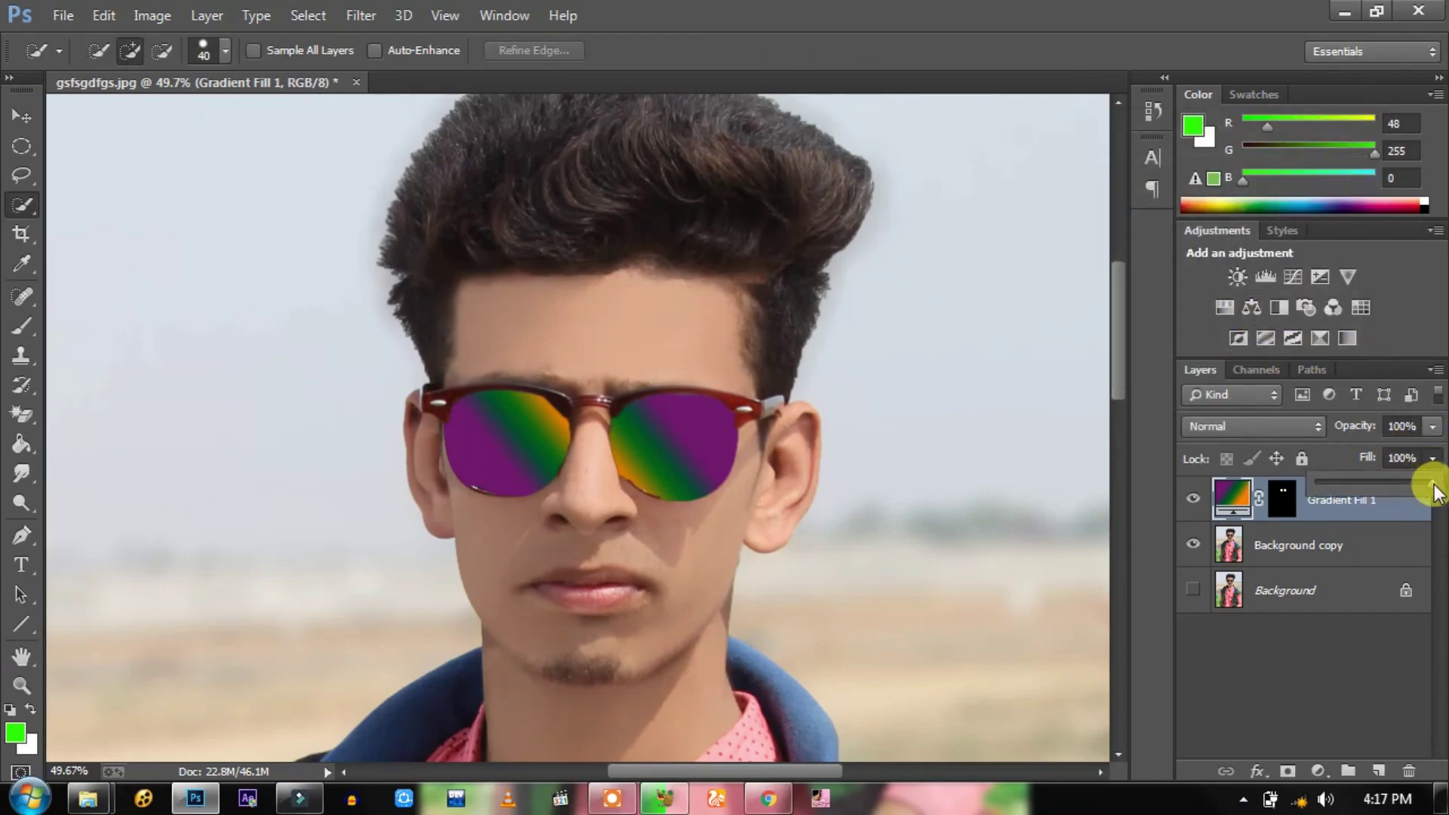
pyautogui.moveTo(1430, 482); pyautogui.dragTo(1431, 487)
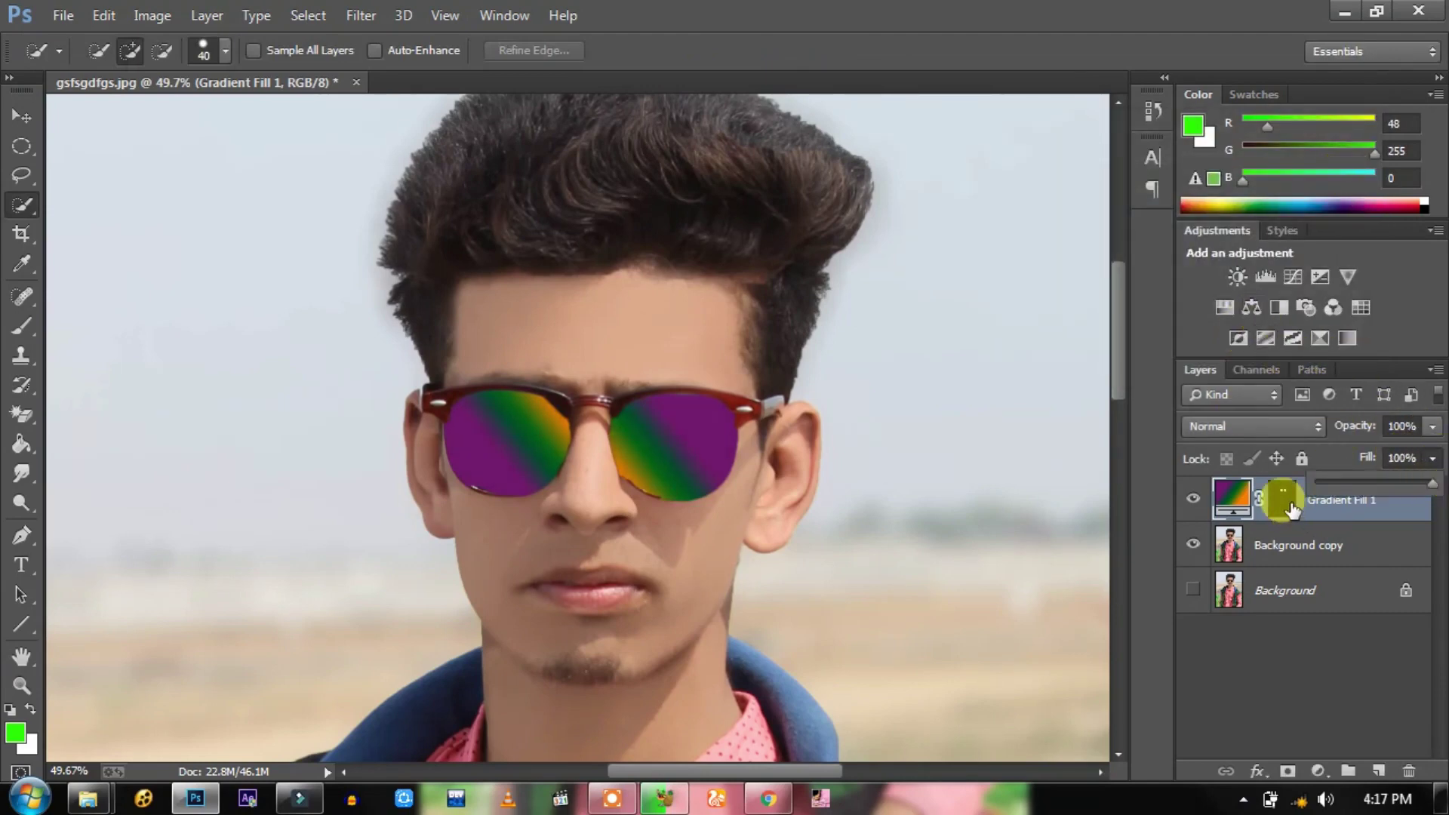
pyautogui.click(1283, 500)
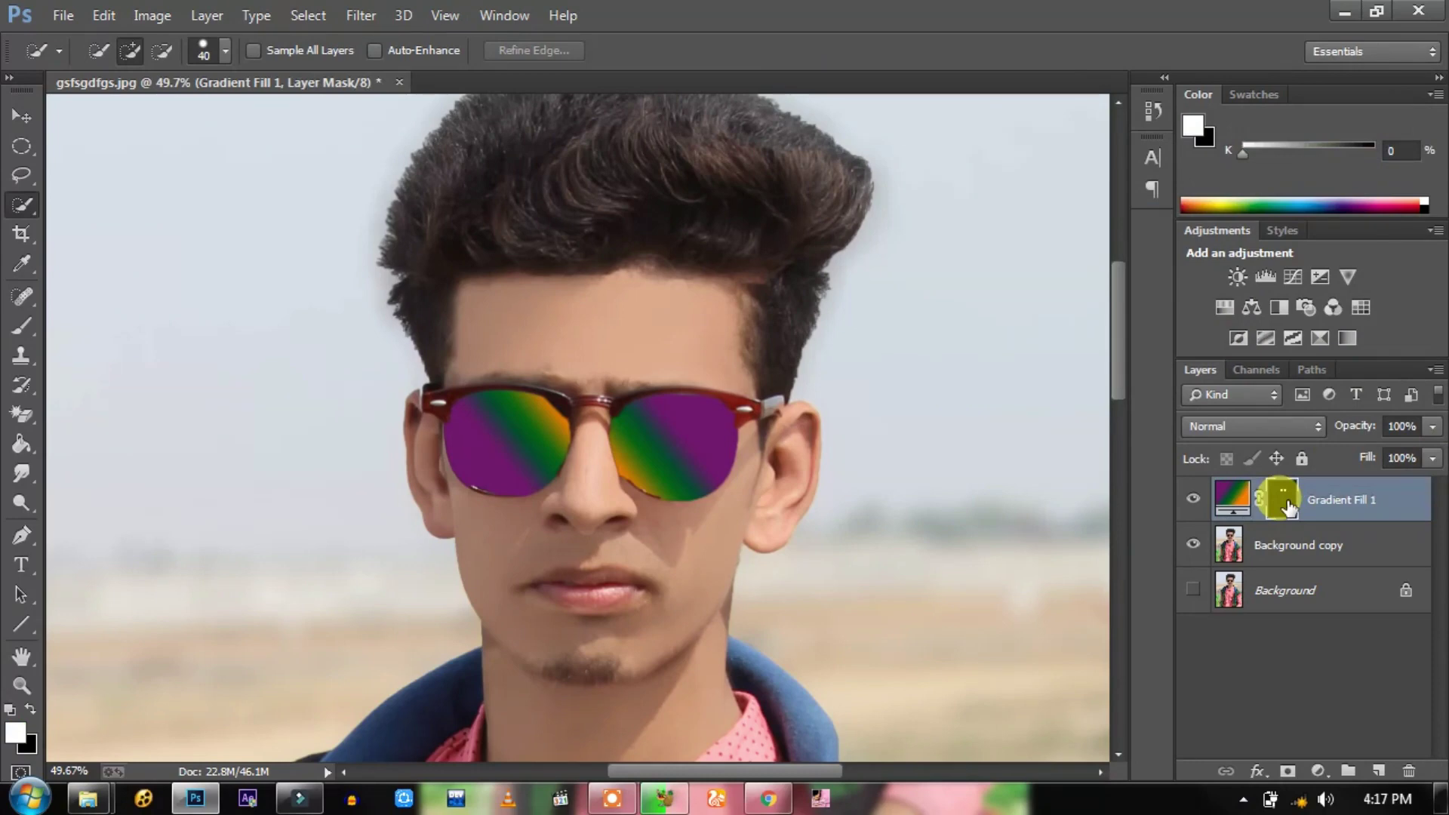
pyautogui.doubleClick(1283, 500)
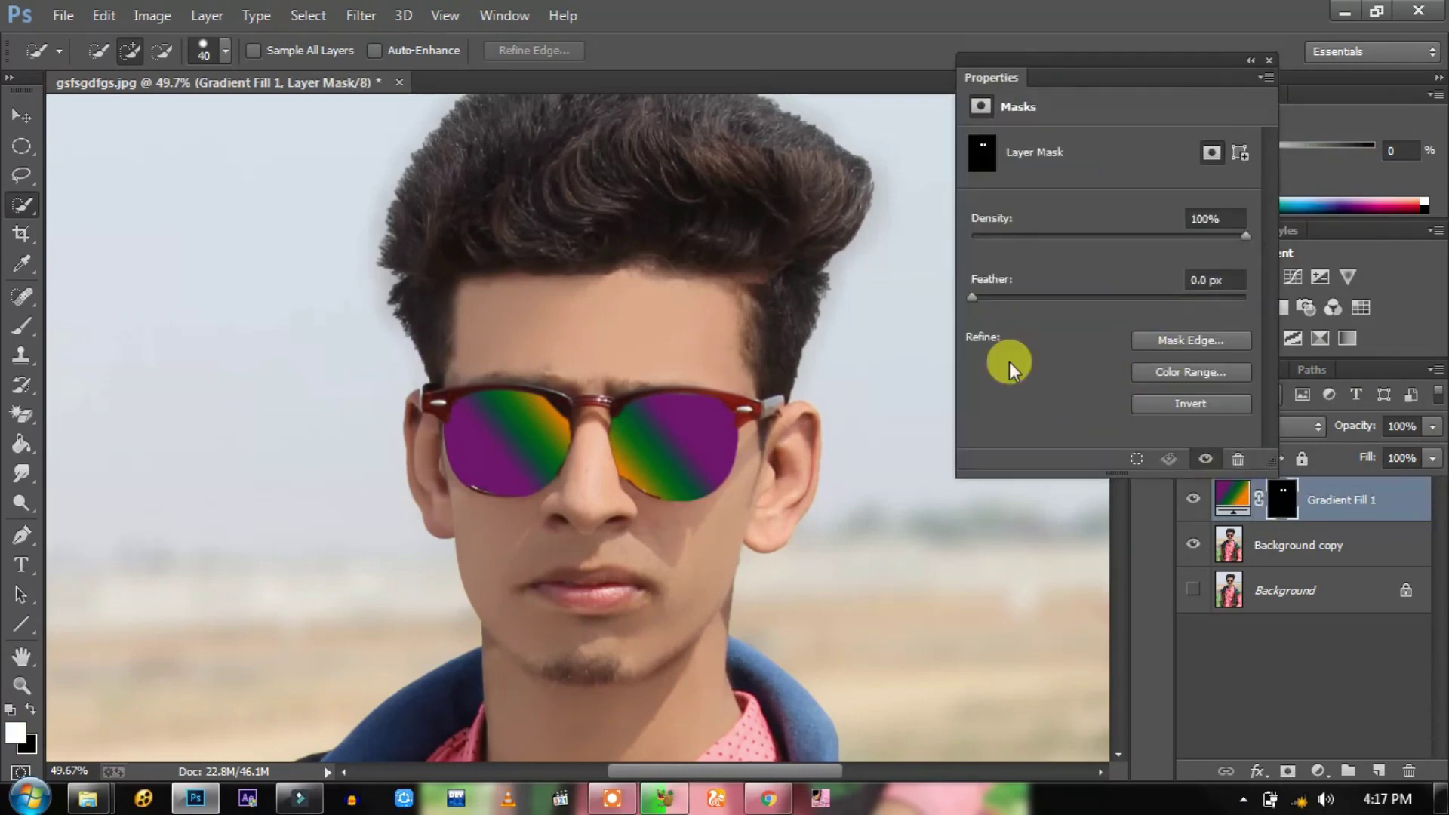
pyautogui.moveTo(973, 297)
pyautogui.mouseDown()
pyautogui.moveTo(1129, 309)
pyautogui.moveTo(1156, 297)
pyautogui.moveTo(1094, 288)
pyautogui.moveTo(1061, 302)
pyautogui.mouseUp()
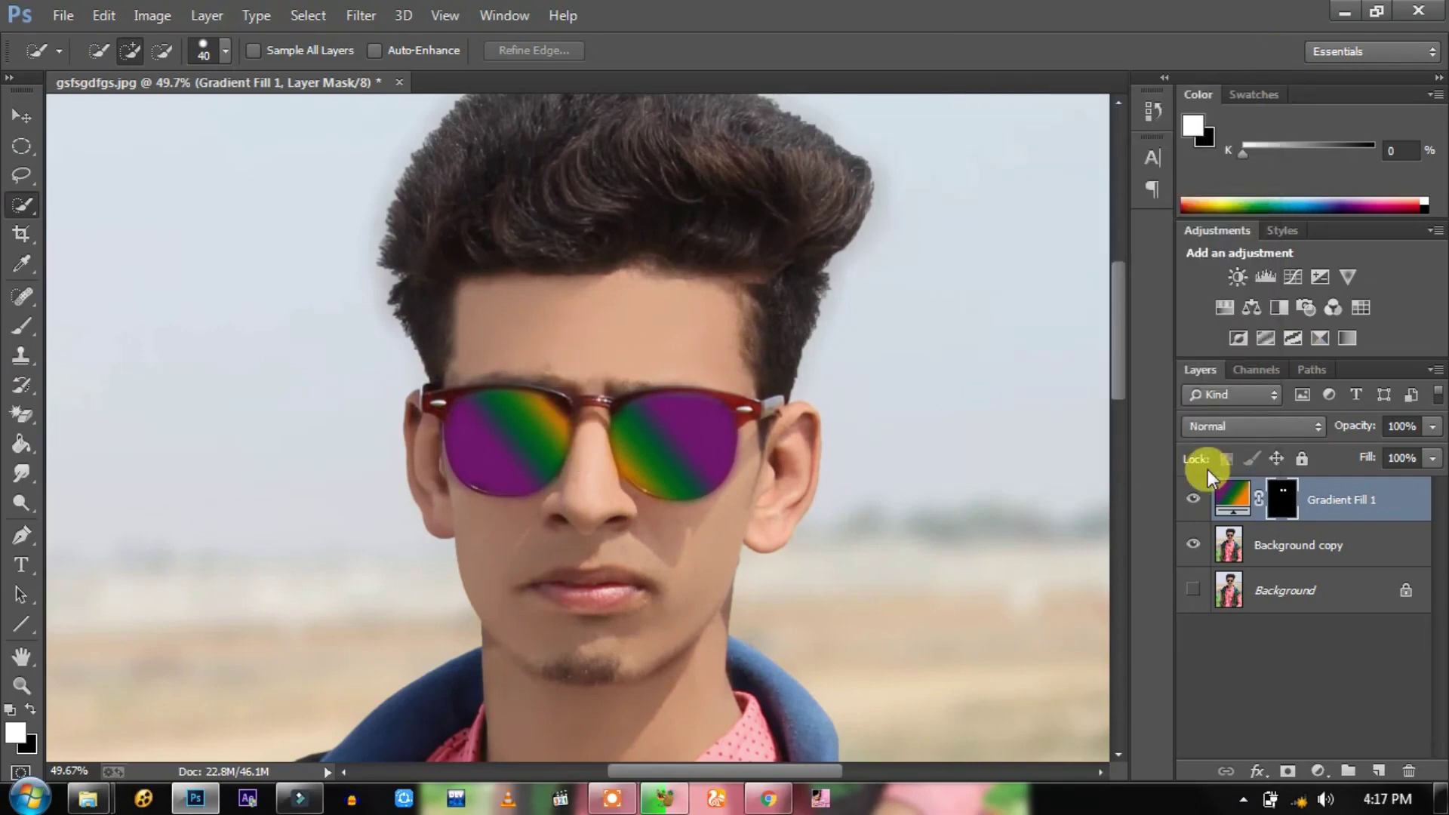
# Step: Set Gradient Fill 1 to Color blend mode and lower its fill to 77%
pyautogui.click(1228, 495)
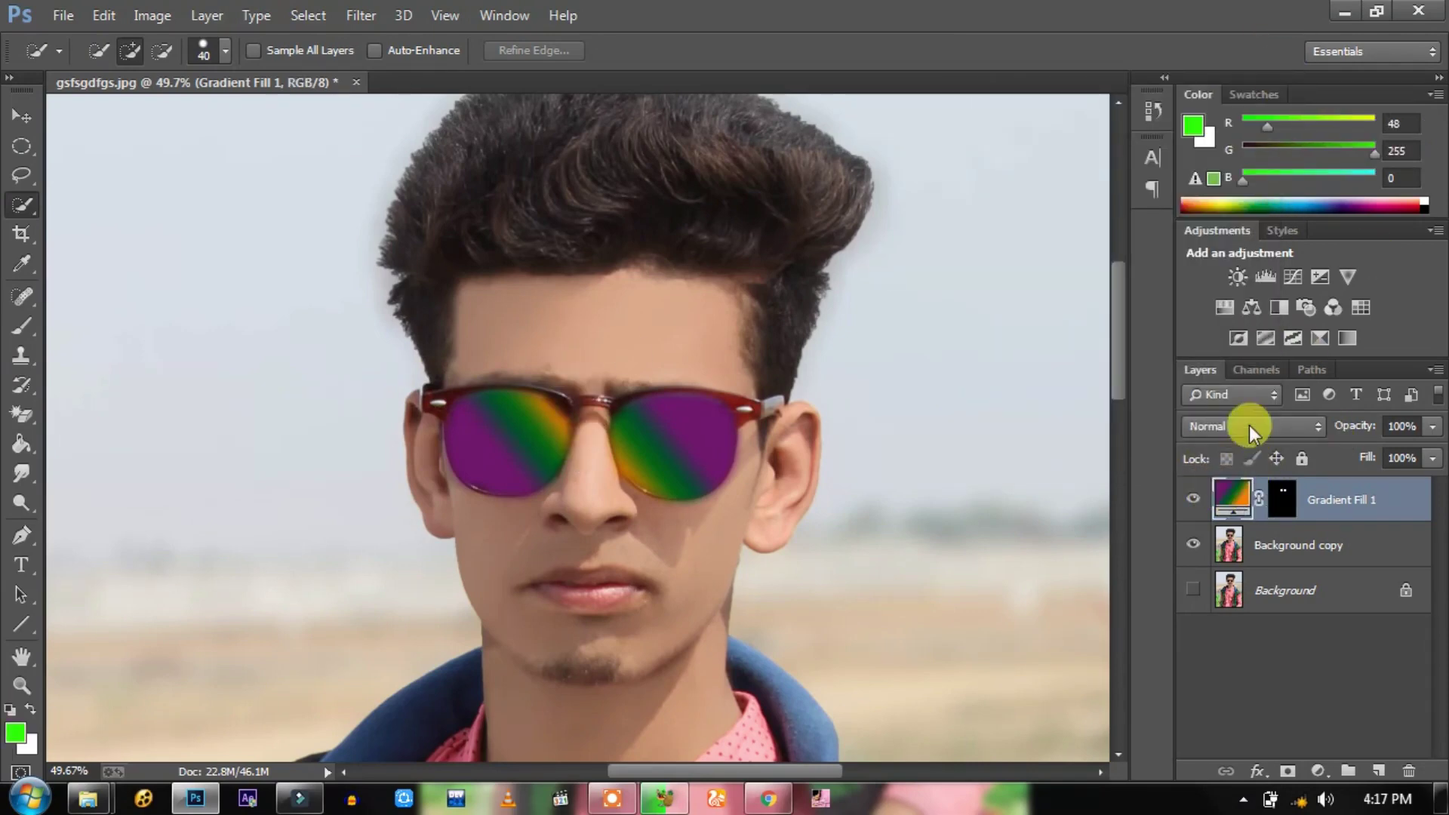
pyautogui.click(1248, 424)
pyautogui.click(1256, 37)
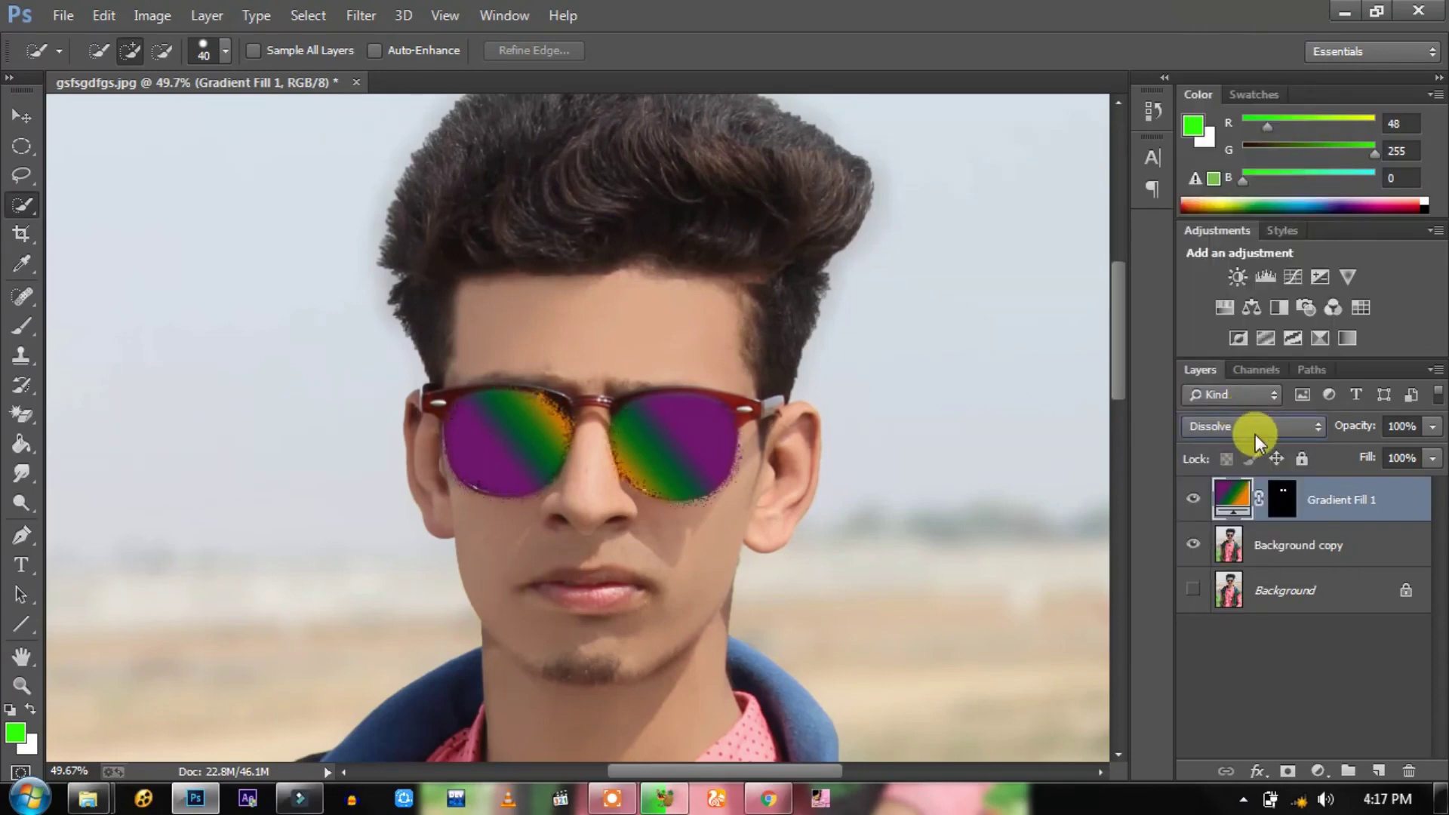
pyautogui.scroll(-3, 1257, 427)
pyautogui.scroll(-2, 1257, 427)
pyautogui.scroll(-1, 1257, 427)
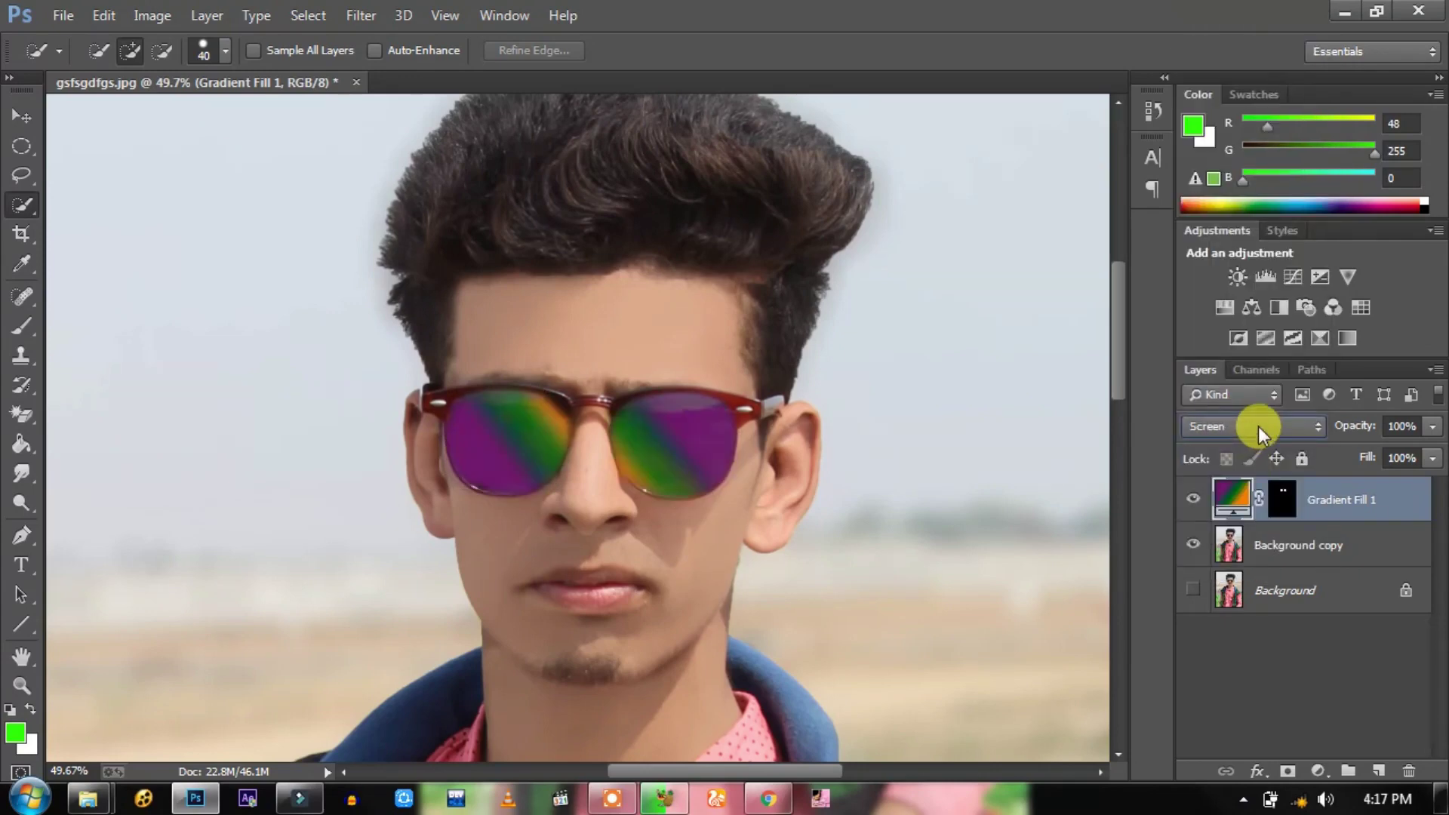
pyautogui.scroll(-2, 1257, 427)
pyautogui.scroll(-2, 1257, 427)
pyautogui.scroll(-1, 1257, 427)
pyautogui.scroll(-1, 1257, 427)
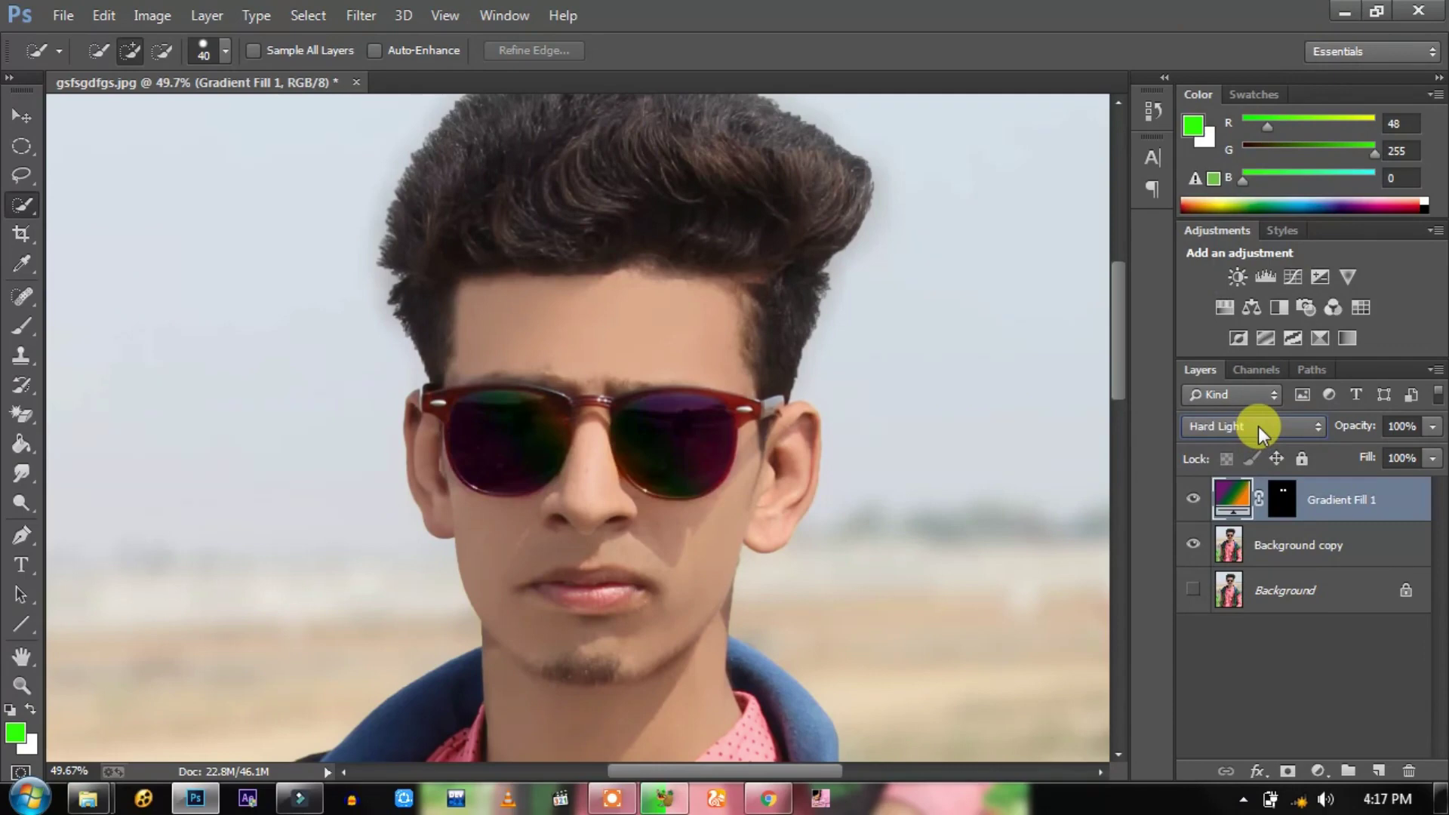
pyautogui.scroll(-2, 1257, 427)
pyautogui.scroll(-2, 1257, 427)
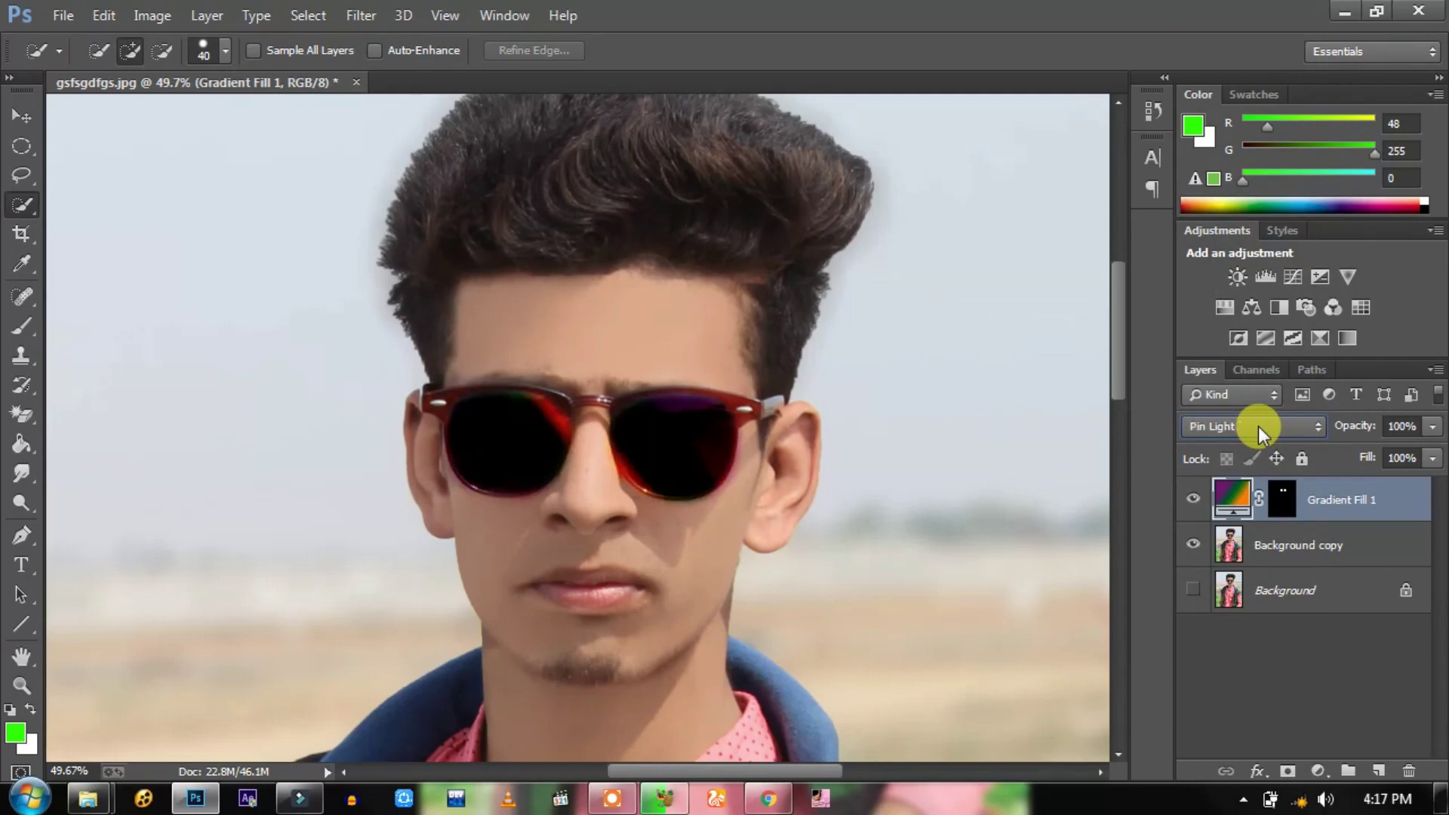
pyautogui.scroll(-1, 1257, 427)
pyautogui.scroll(-1, 1257, 427)
pyautogui.scroll(-1, 1257, 427)
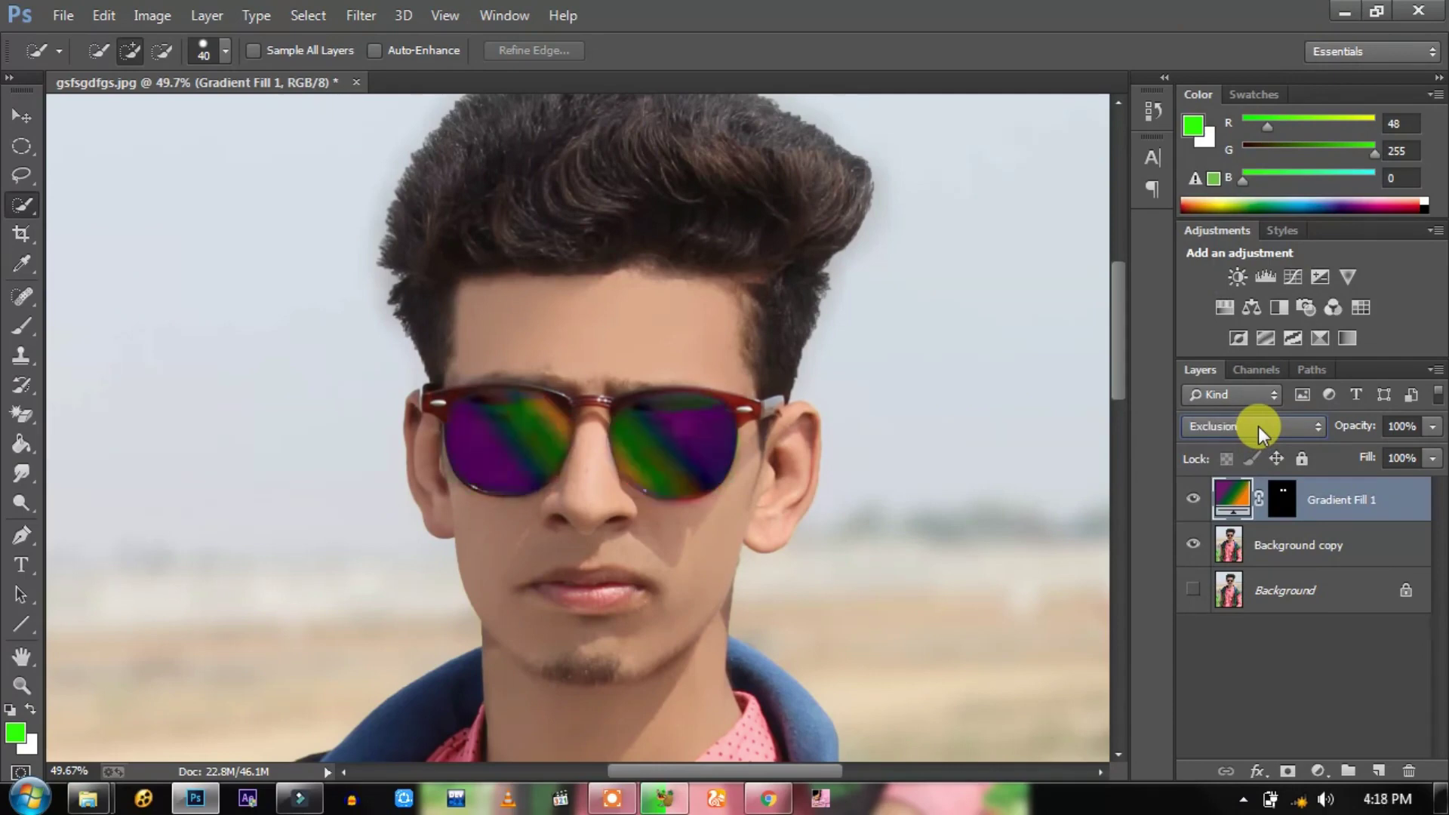
pyautogui.scroll(-1, 1257, 427)
pyautogui.scroll(-1, 1257, 427)
pyautogui.scroll(1, 1257, 427)
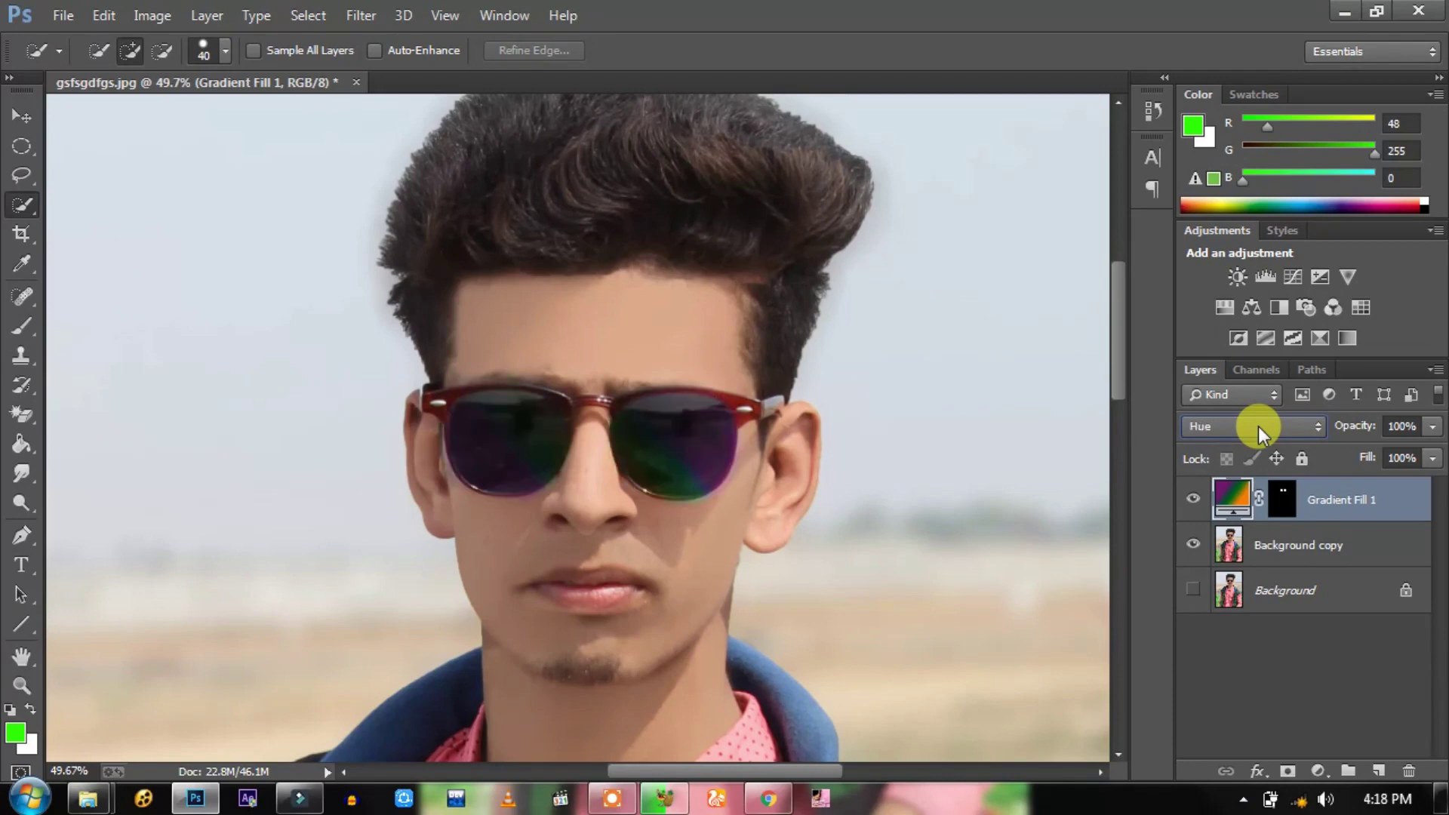
pyautogui.scroll(-2, 1257, 427)
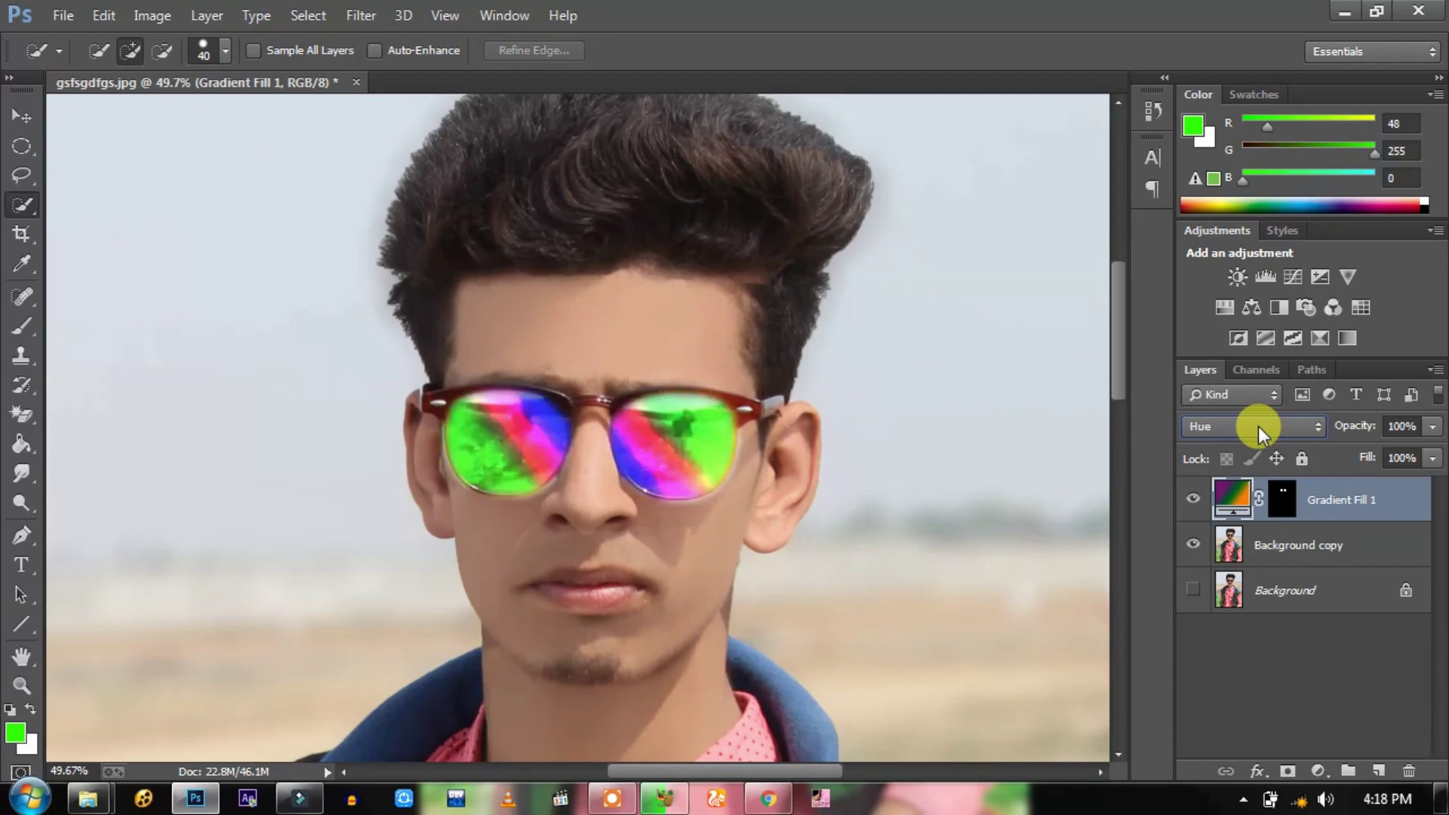
pyautogui.scroll(-1, 1257, 427)
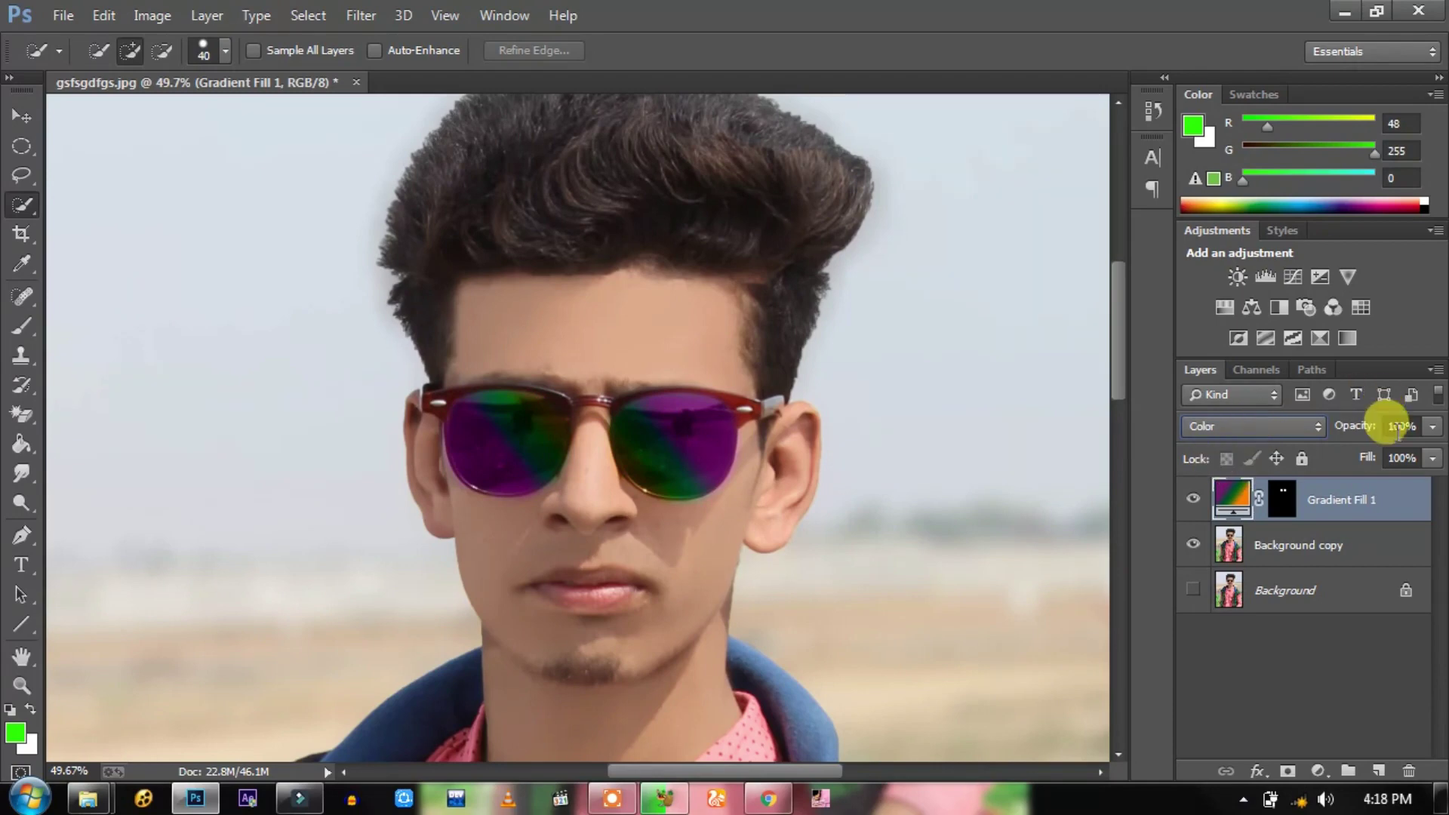
pyautogui.click(1431, 458)
pyautogui.moveTo(1426, 482); pyautogui.dragTo(1412, 479)
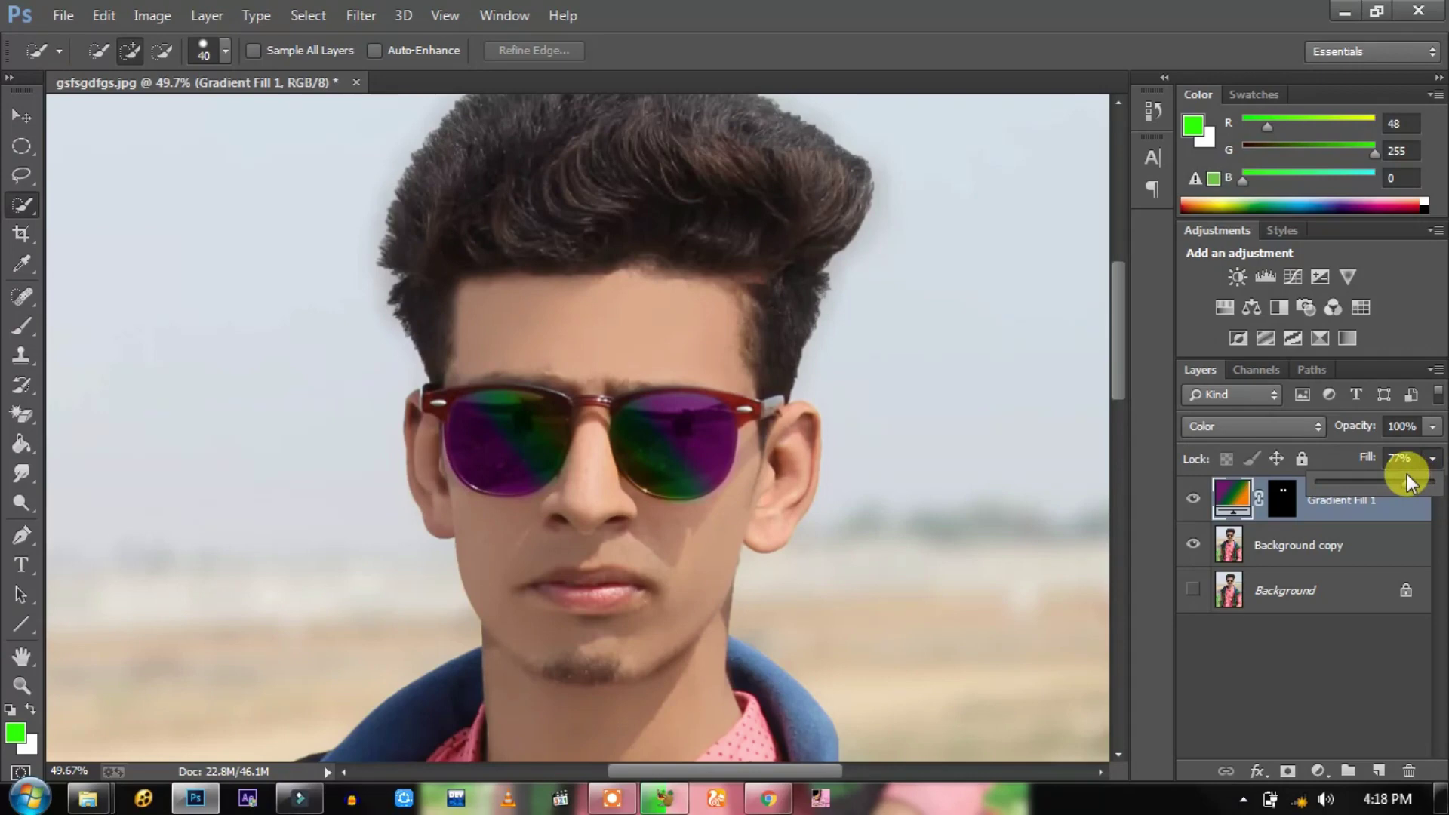
# Step: Zoom in to inspect the tinted lenses and close the 77% Fill slider
pyautogui.scroll(-3, 813, 396)
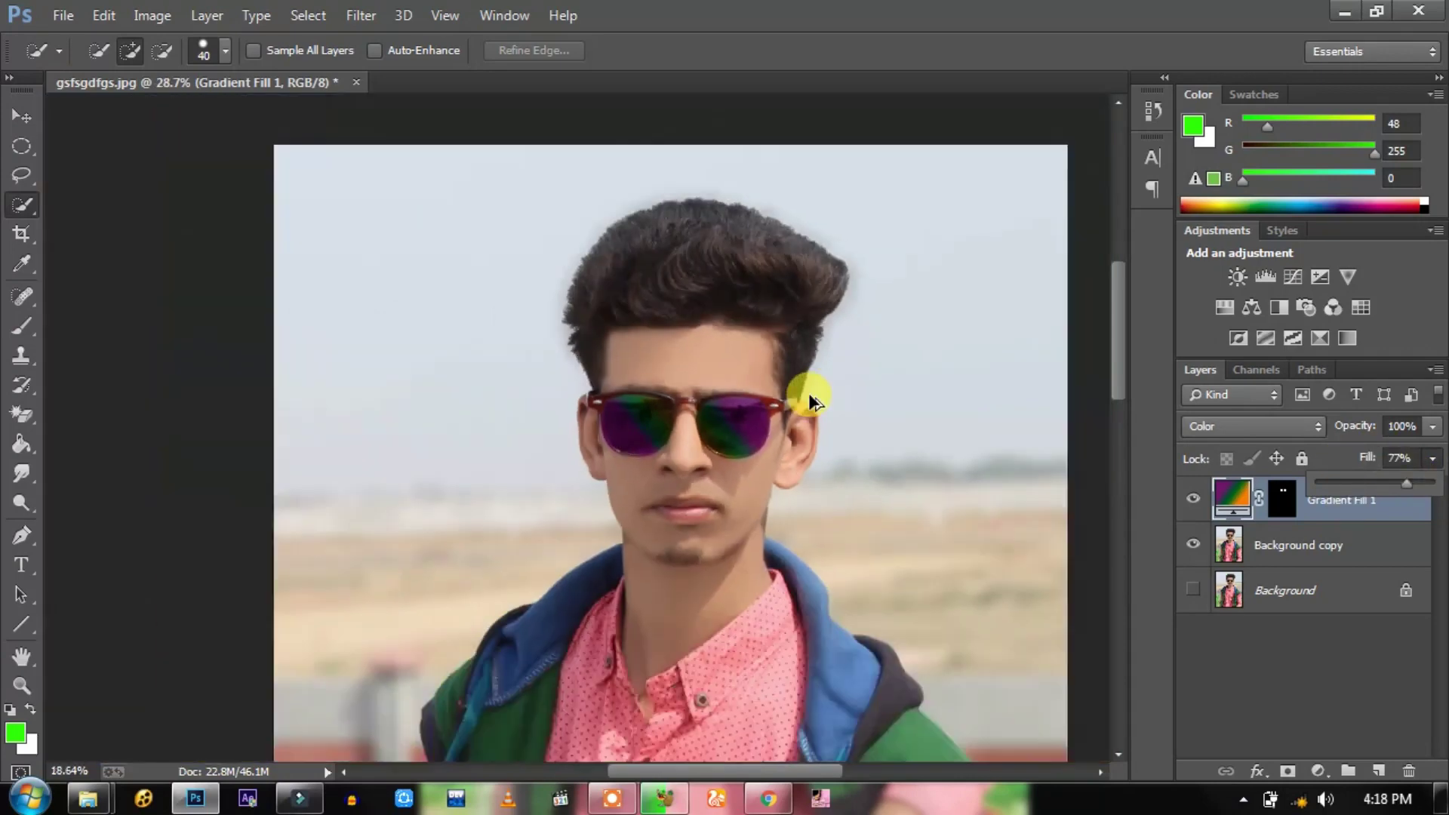
pyautogui.scroll(-2, 808, 392)
pyautogui.scroll(1, 808, 392)
pyautogui.scroll(1, 808, 392)
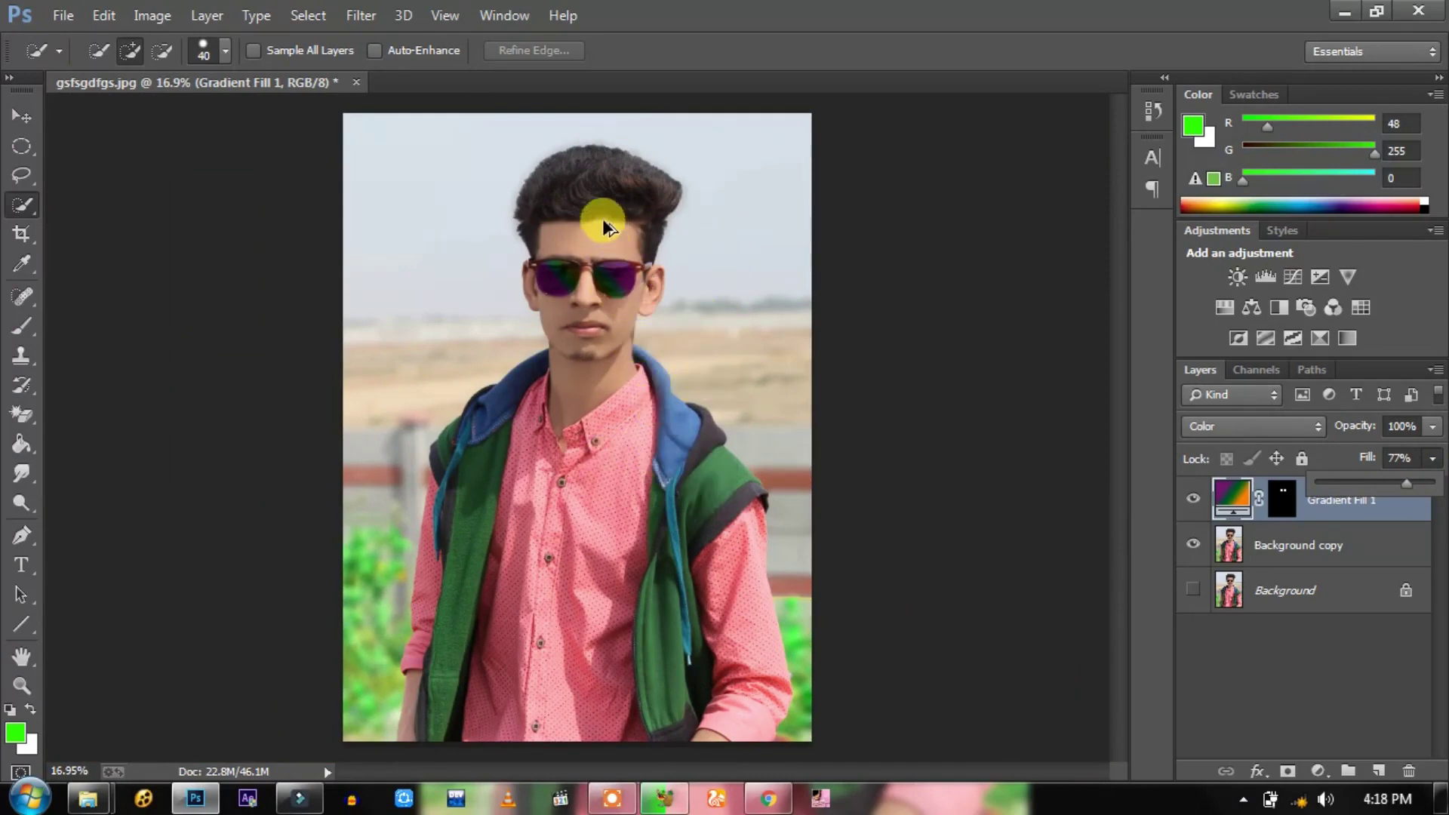
pyautogui.scroll(1, 602, 279)
pyautogui.scroll(1, 627, 326)
pyautogui.scroll(1, 627, 326)
pyautogui.scroll(1, 630, 326)
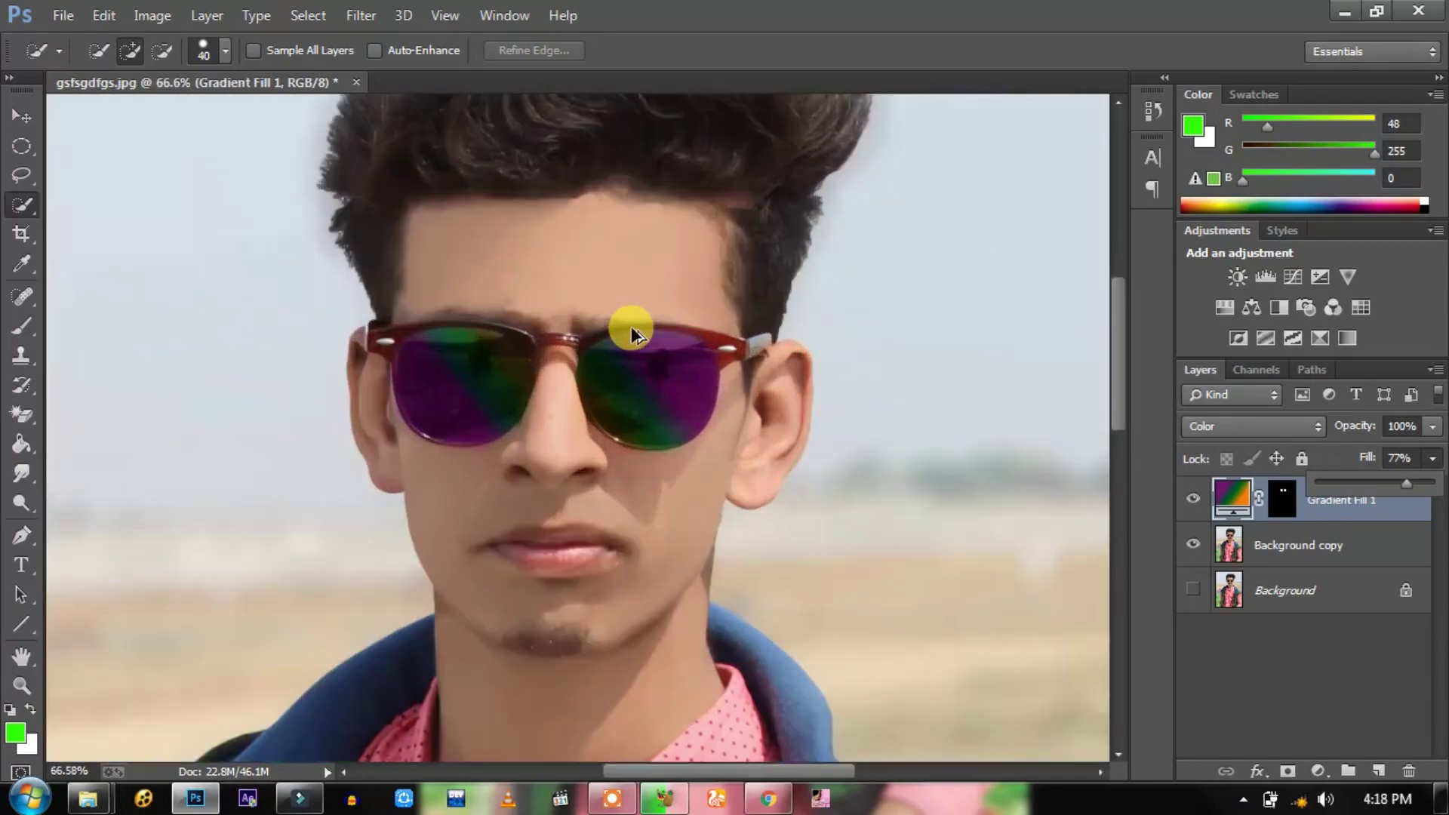
pyautogui.scroll(1, 631, 326)
pyautogui.scroll(1, 630, 326)
pyautogui.scroll(1, 630, 326)
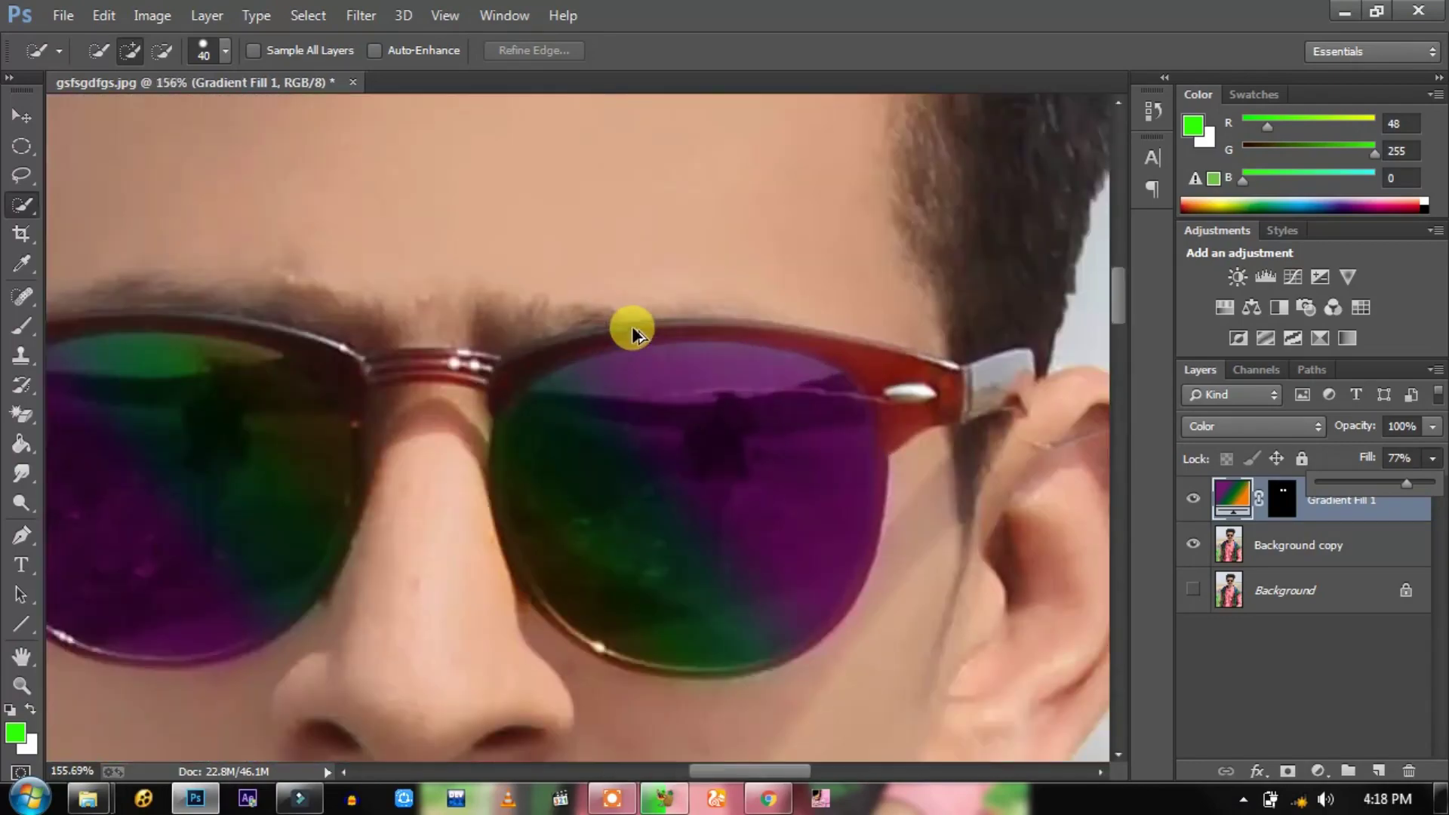
pyautogui.scroll(-2, 633, 332)
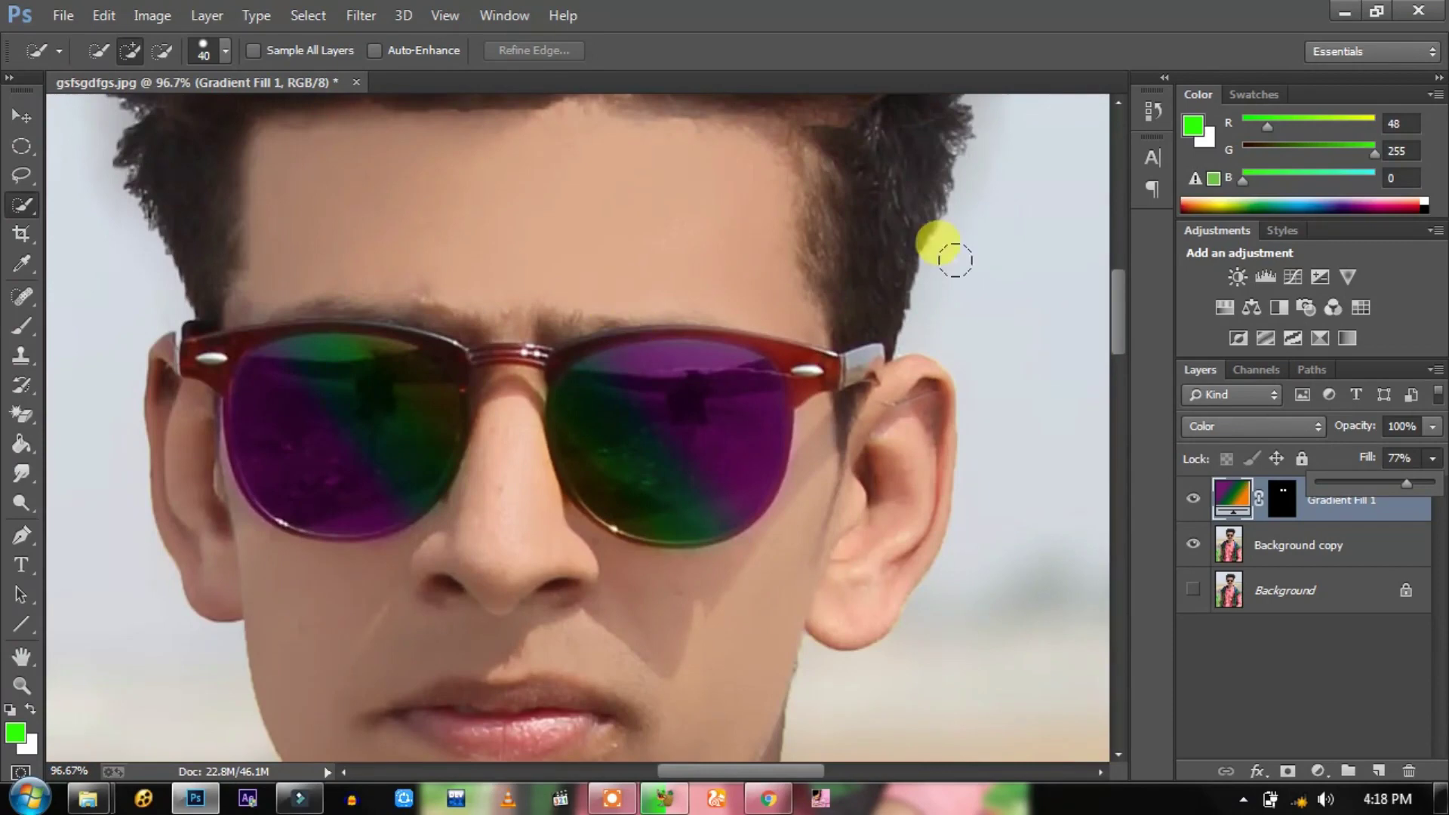
pyautogui.click(1431, 458)
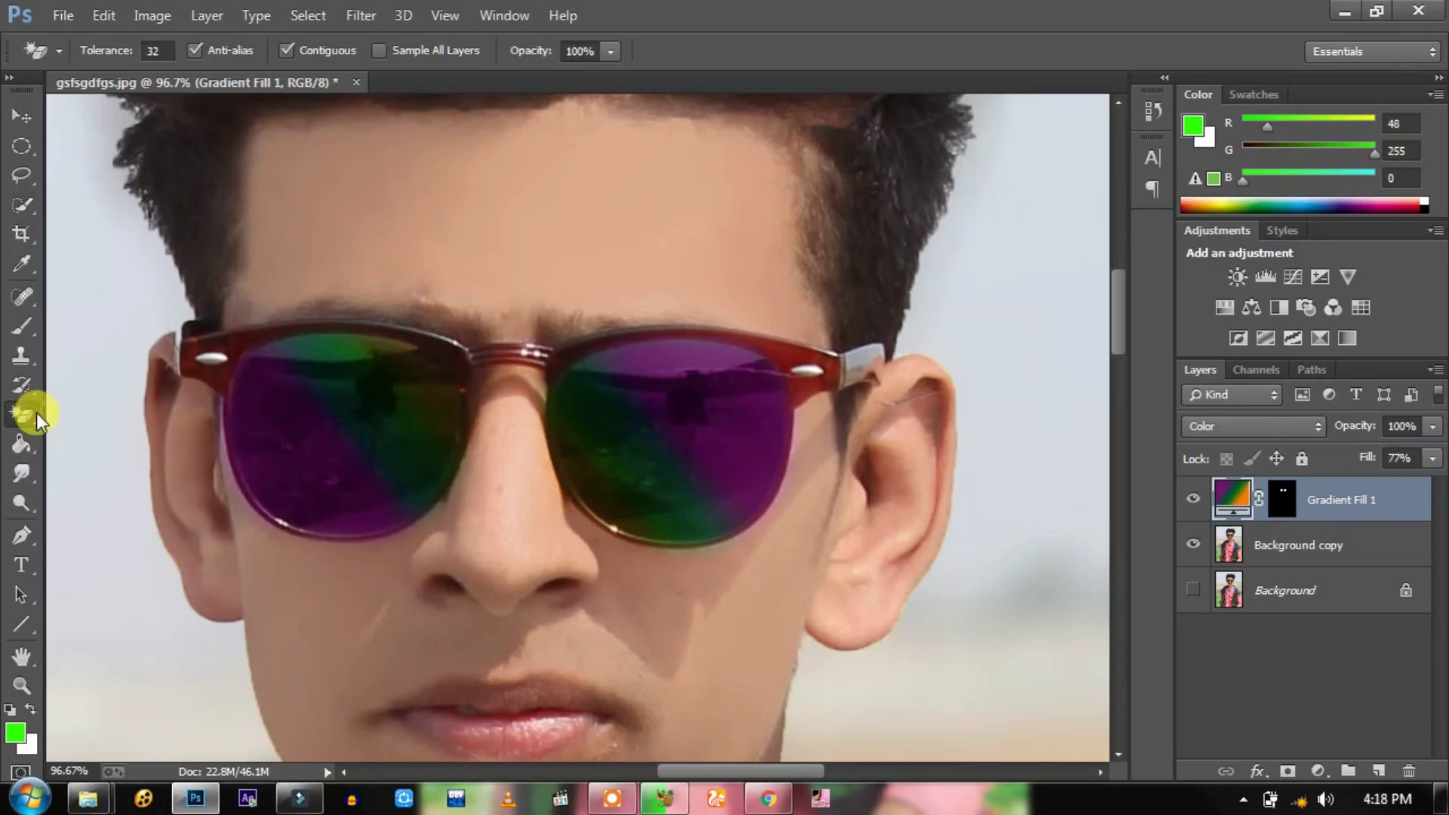
# Step: With the Eraser, clean up tint along both lenses' outer edges on the mask
pyautogui.moveTo(33, 413); pyautogui.dragTo(83, 406)
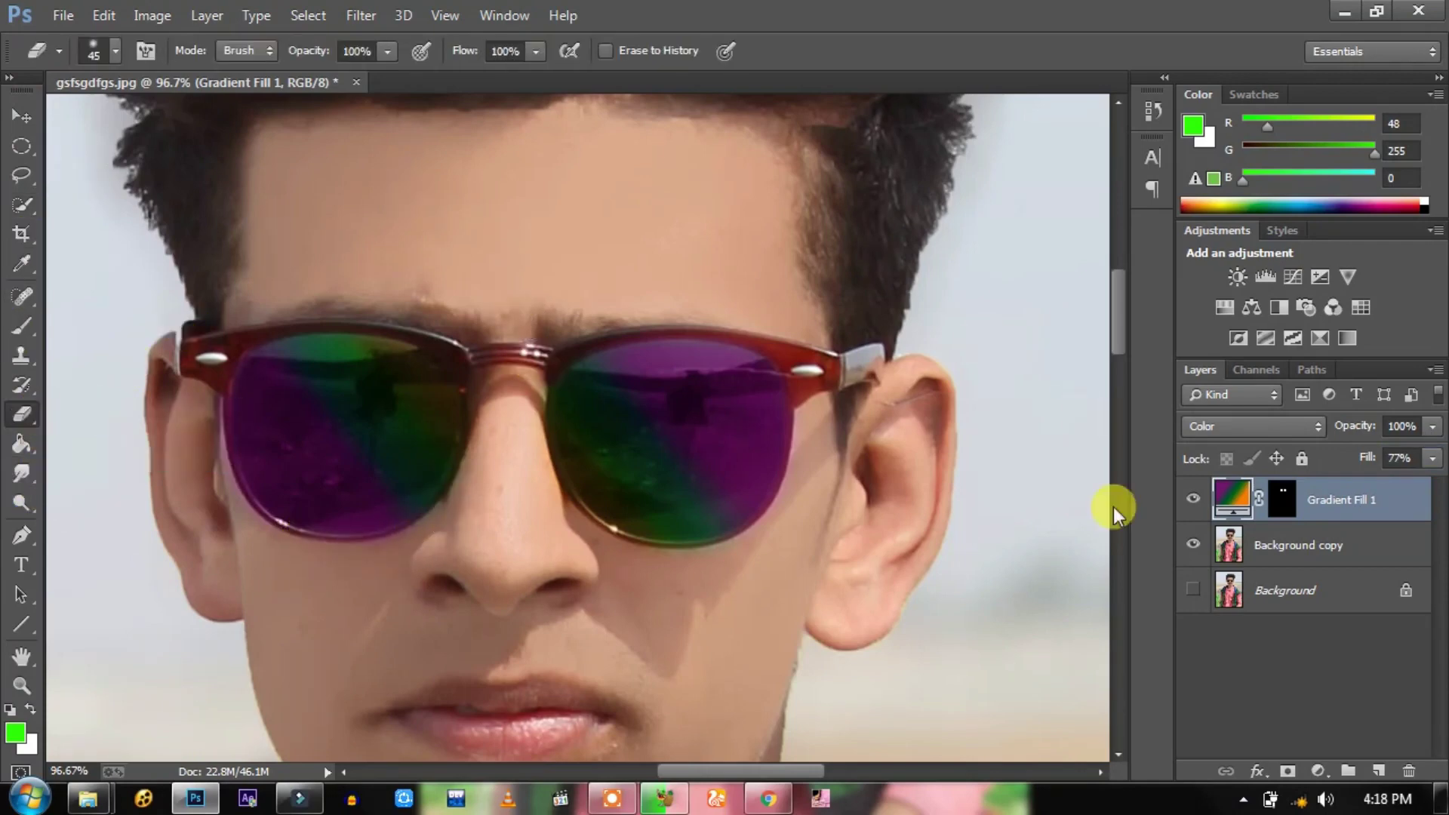
pyautogui.click(1281, 498)
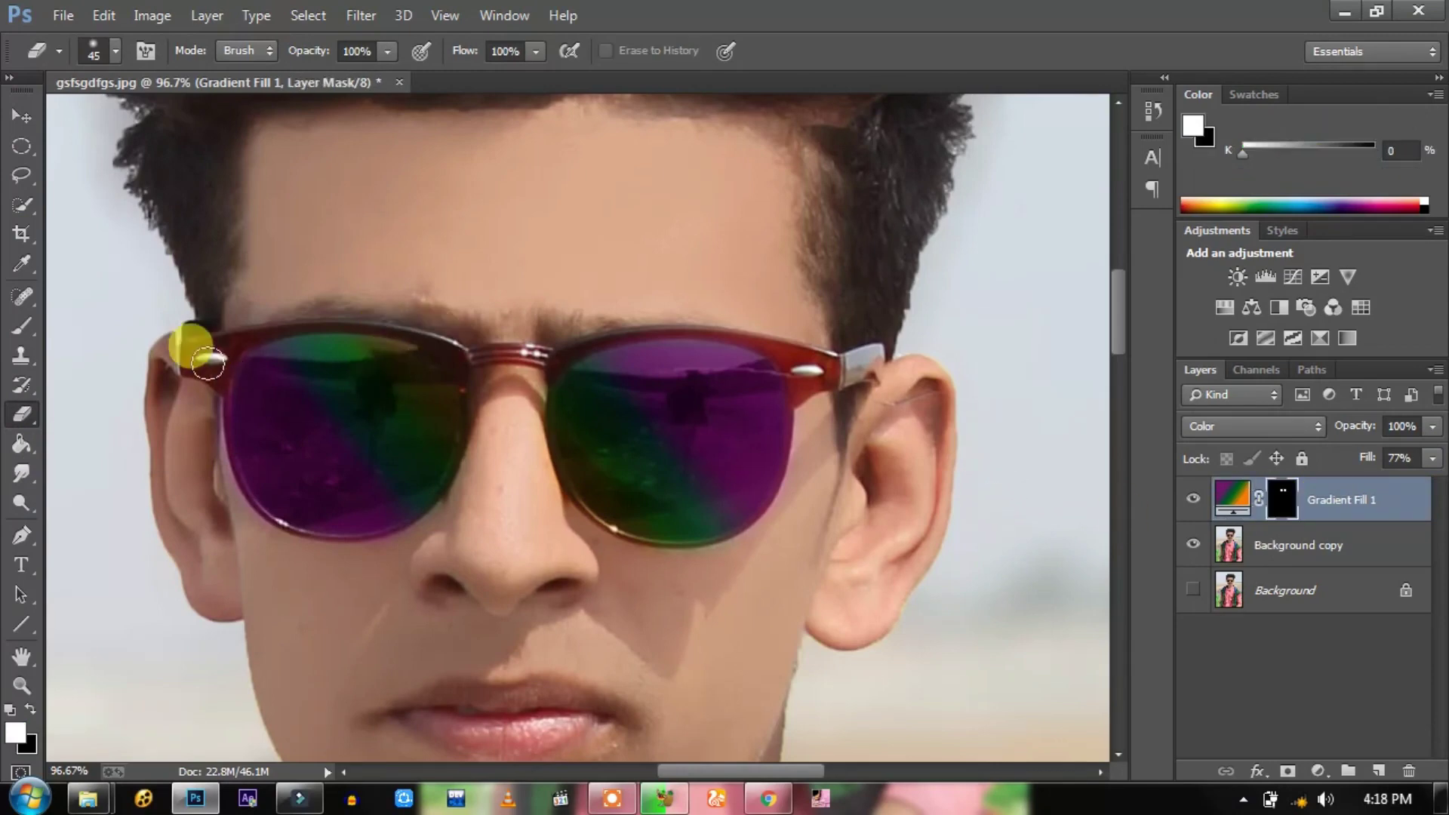
pyautogui.moveTo(208, 363); pyautogui.dragTo(310, 563)
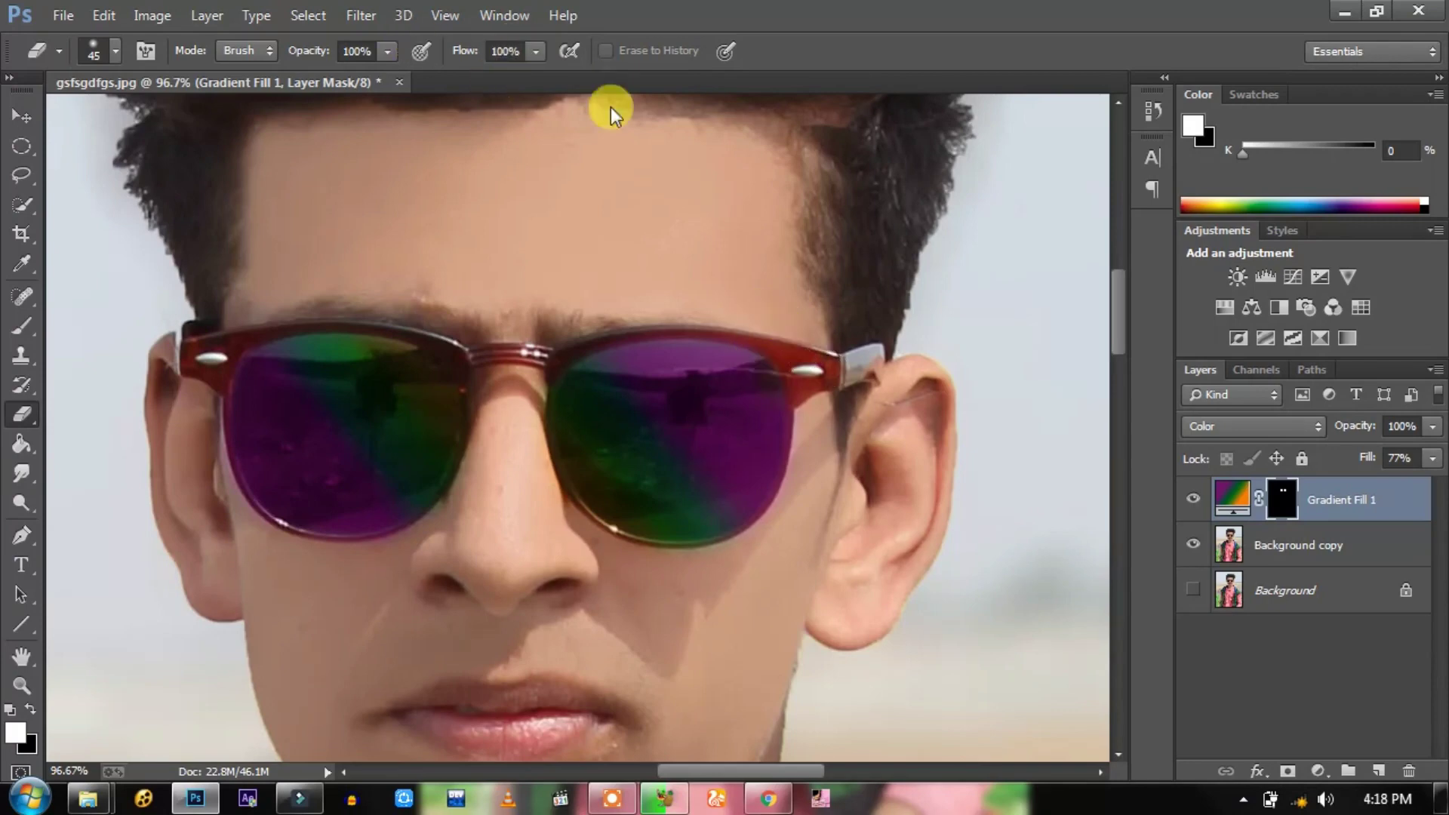
pyautogui.moveTo(738, 349)
pyautogui.mouseDown()
pyautogui.moveTo(706, 566)
pyautogui.moveTo(534, 339)
pyautogui.moveTo(213, 459)
pyautogui.moveTo(237, 511)
pyautogui.moveTo(372, 540)
pyautogui.moveTo(415, 520)
pyautogui.mouseUp()
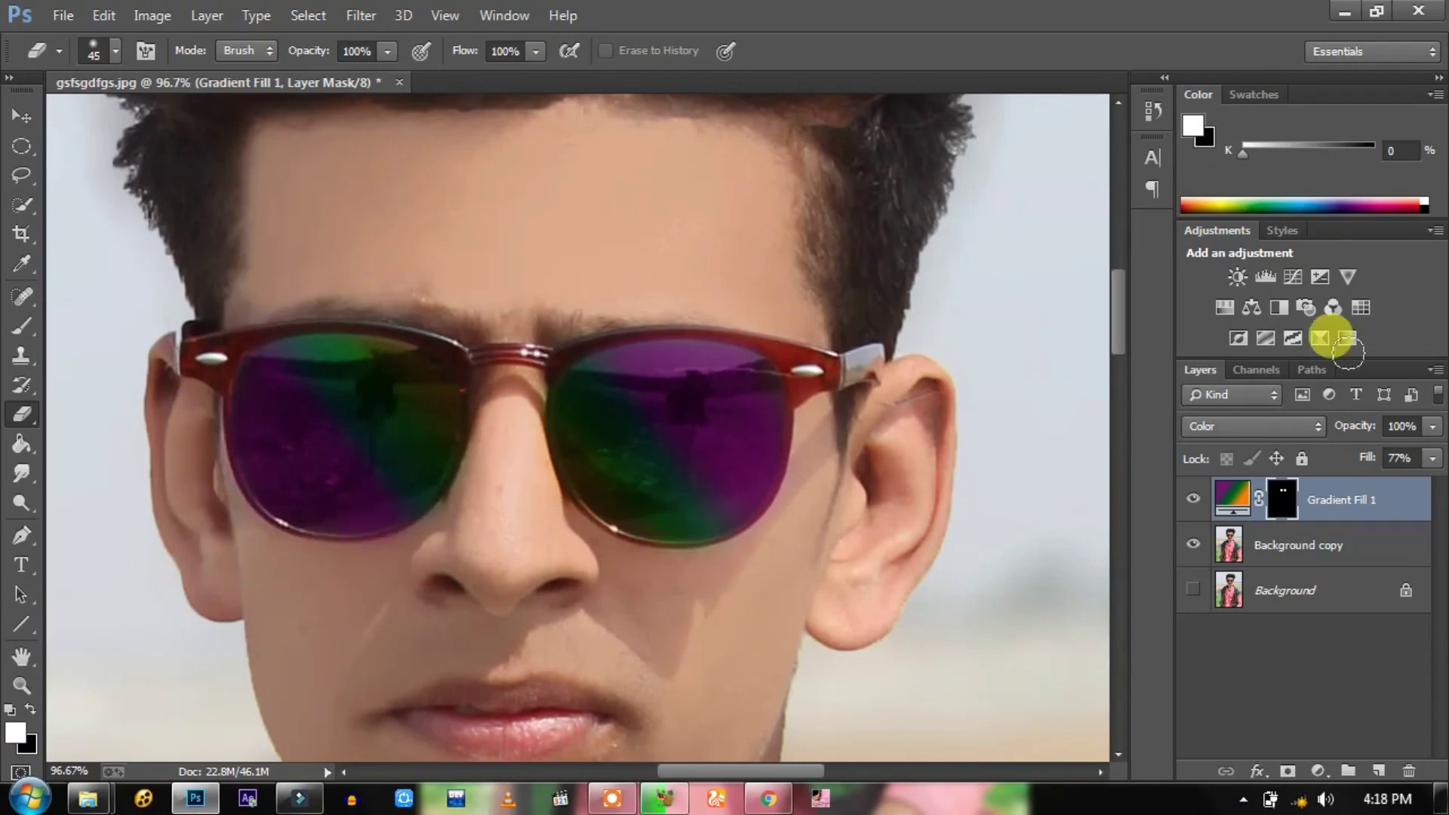
# Step: Rasterize Gradient Fill 1 and erase stray purple tint along the left lens's lower rim
pyautogui.click(1232, 498)
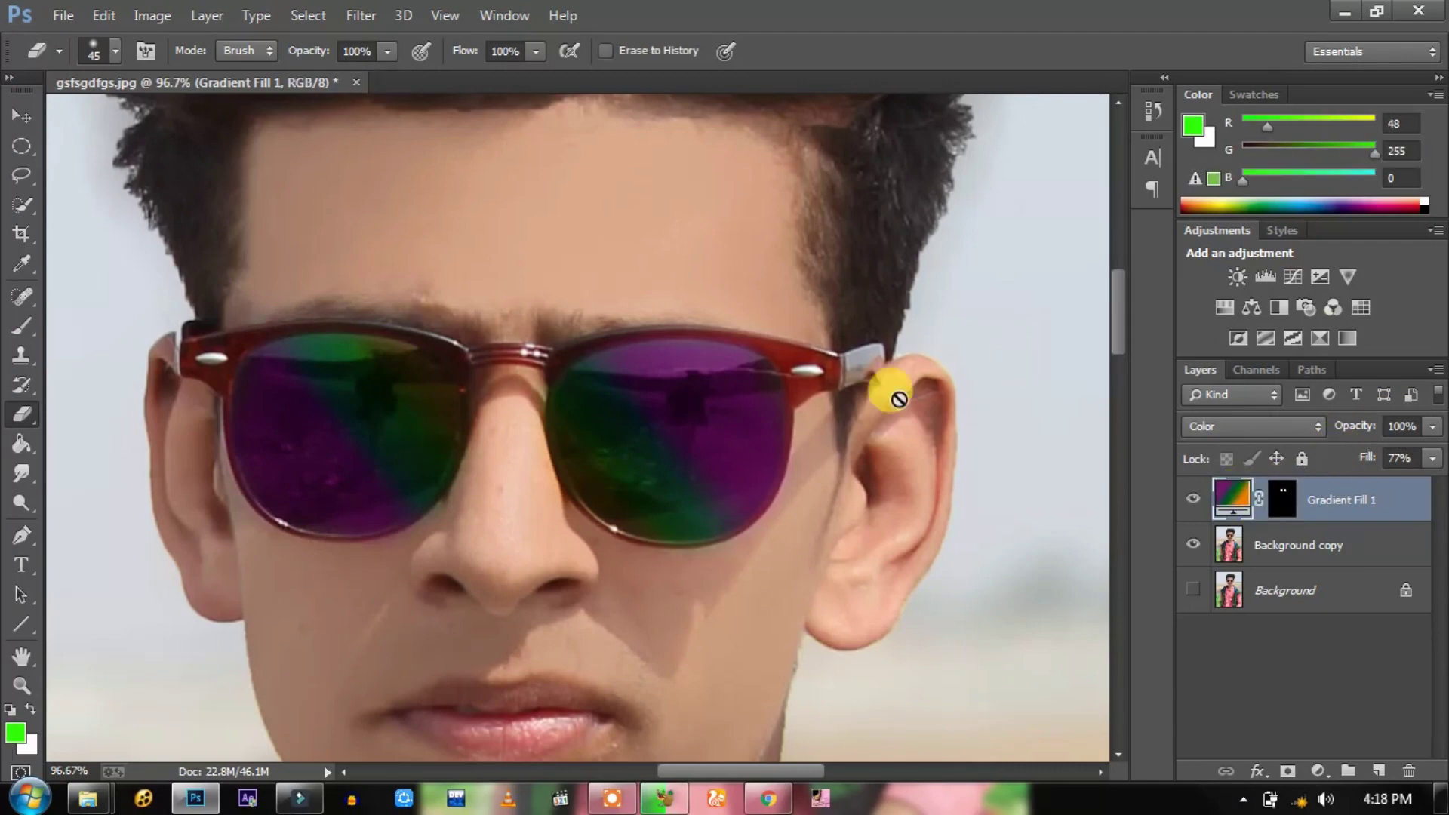
pyautogui.click(799, 432)
pyautogui.click(661, 332)
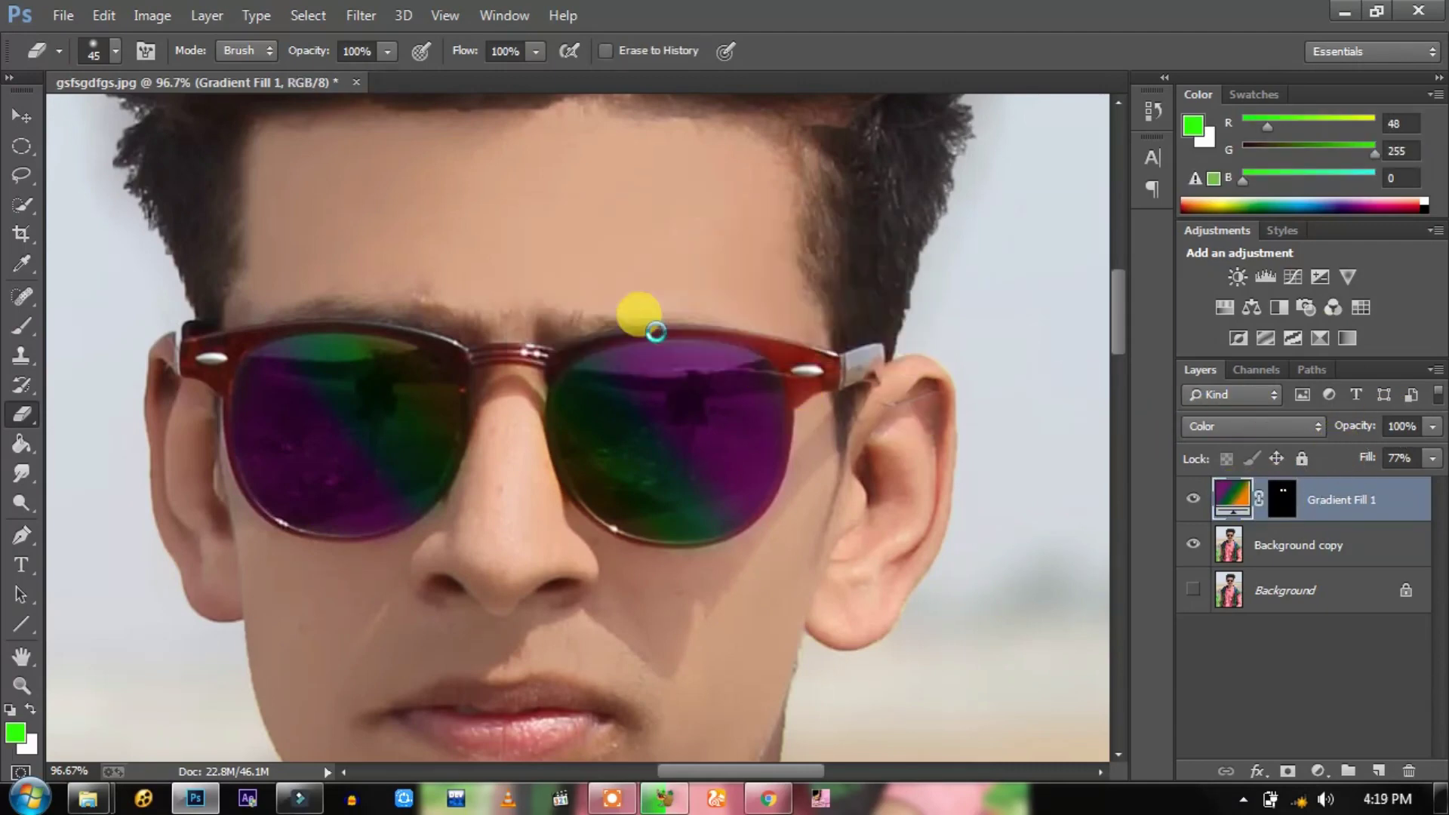
pyautogui.moveTo(397, 508); pyautogui.dragTo(393, 552)
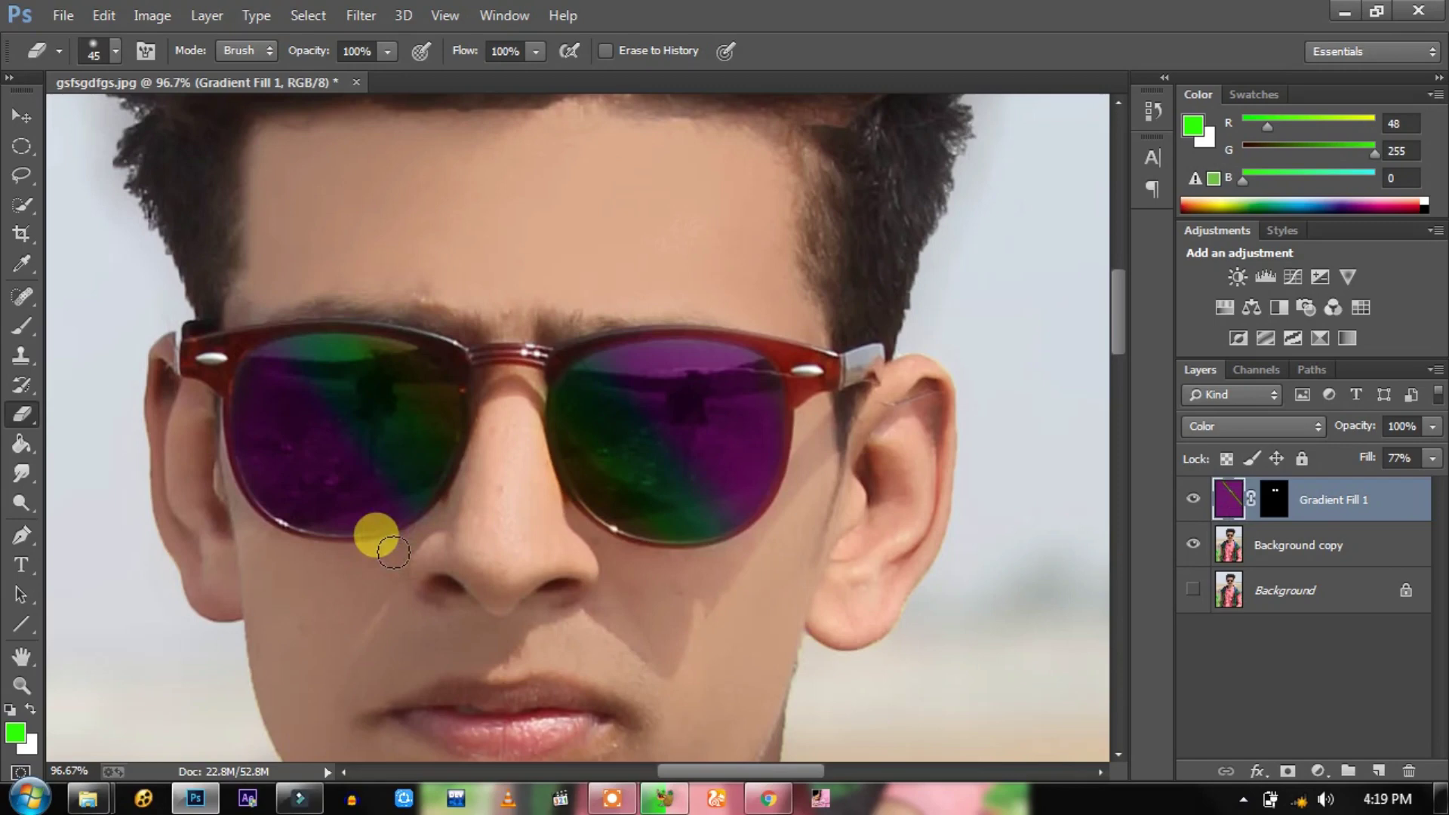
pyautogui.moveTo(392, 552); pyautogui.dragTo(226, 496)
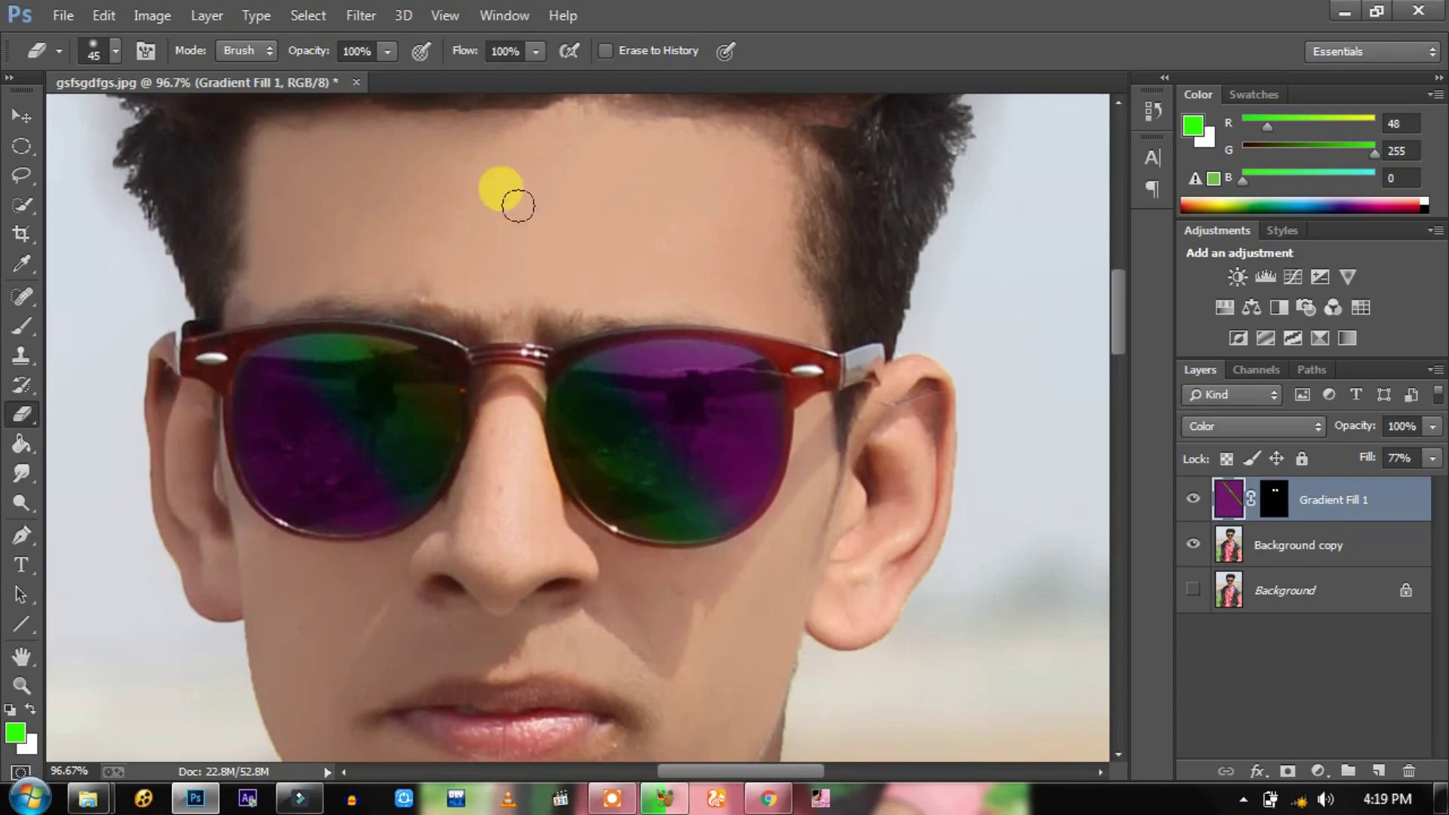
pyautogui.scroll(-5, 527, 155)
pyautogui.scroll(-2, 528, 149)
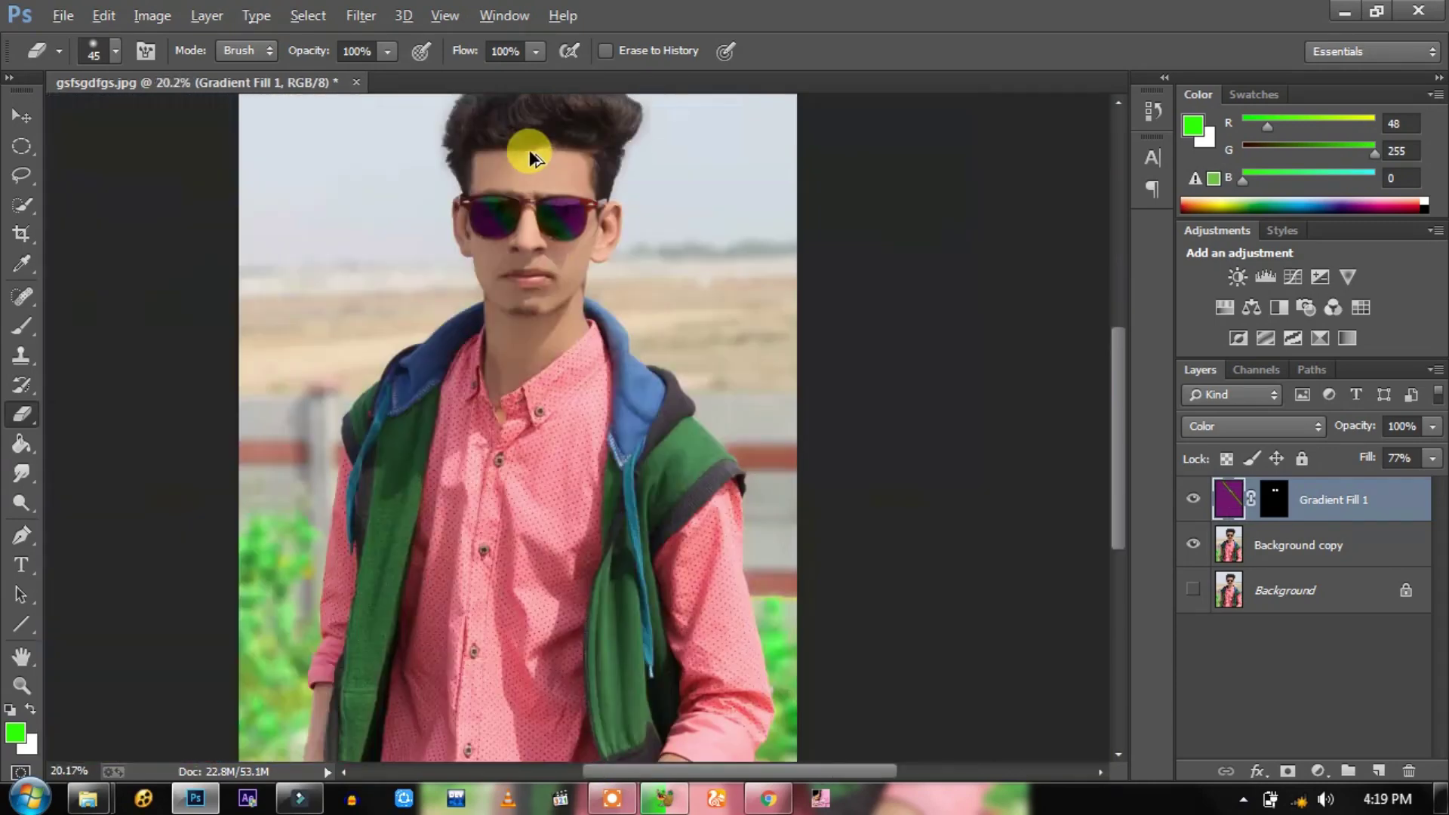
pyautogui.scroll(-1, 528, 149)
pyautogui.scroll(1, 655, 226)
pyautogui.scroll(2, 655, 227)
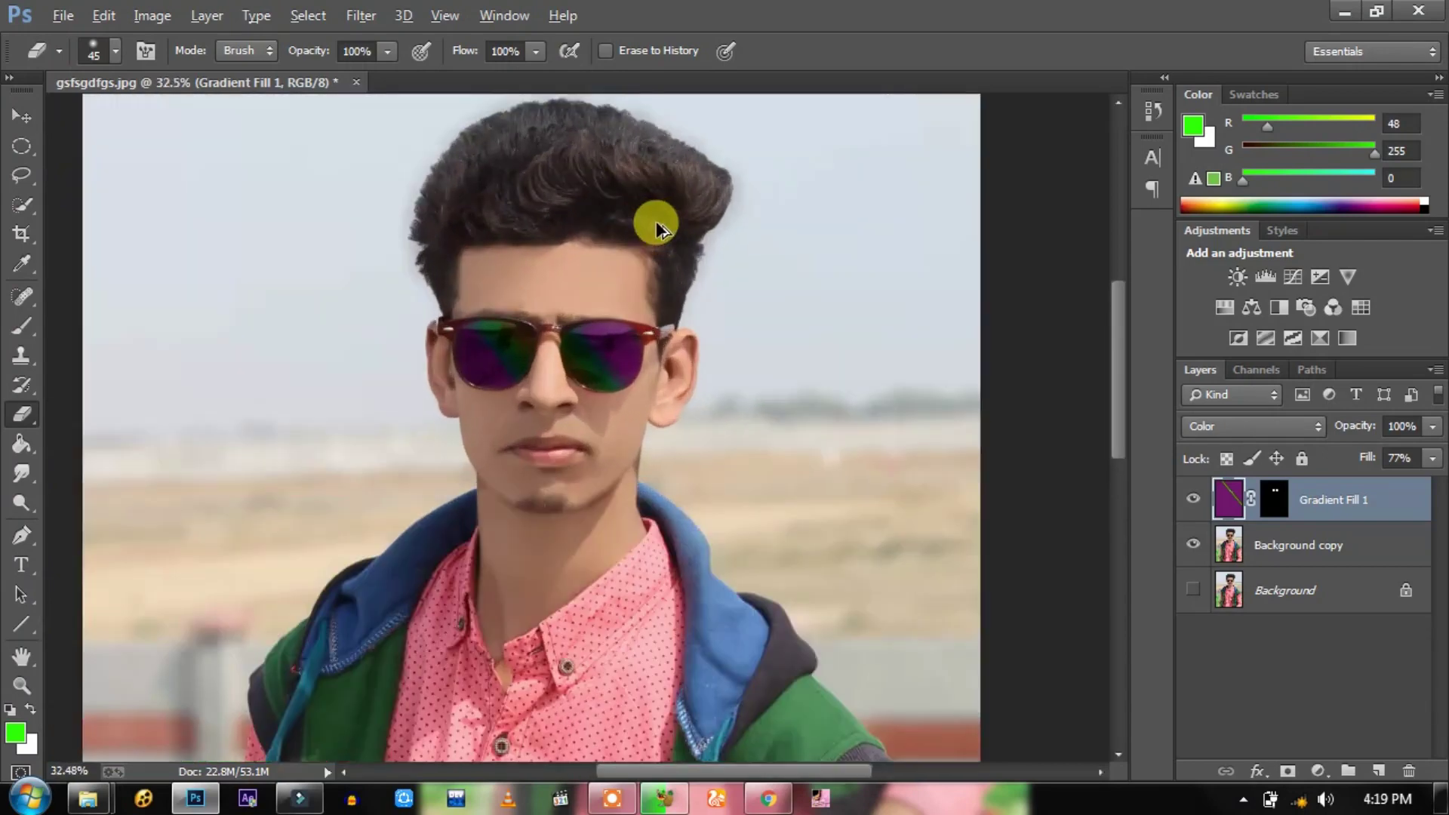
pyautogui.scroll(1, 654, 227)
pyautogui.scroll(3, 655, 226)
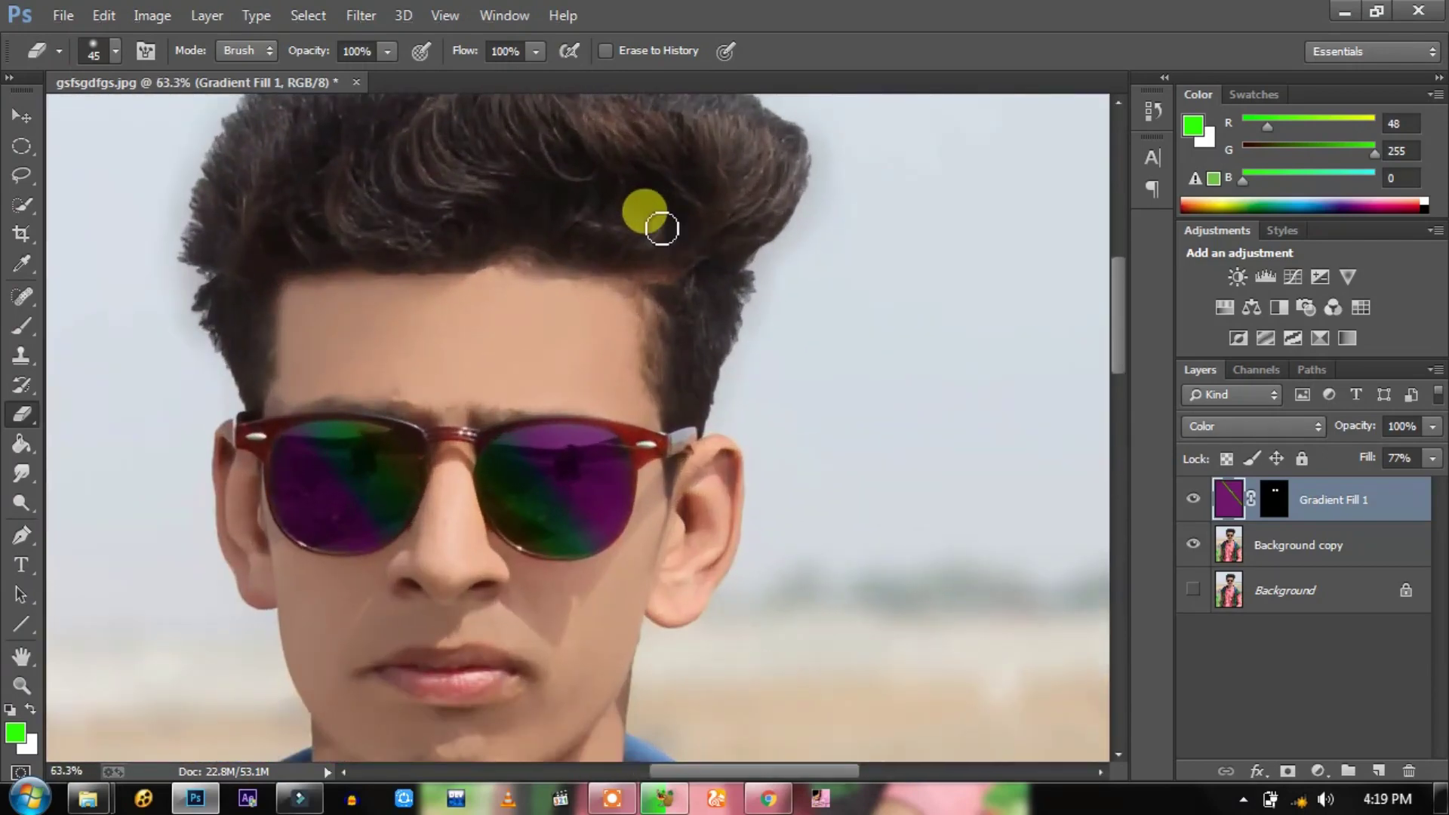